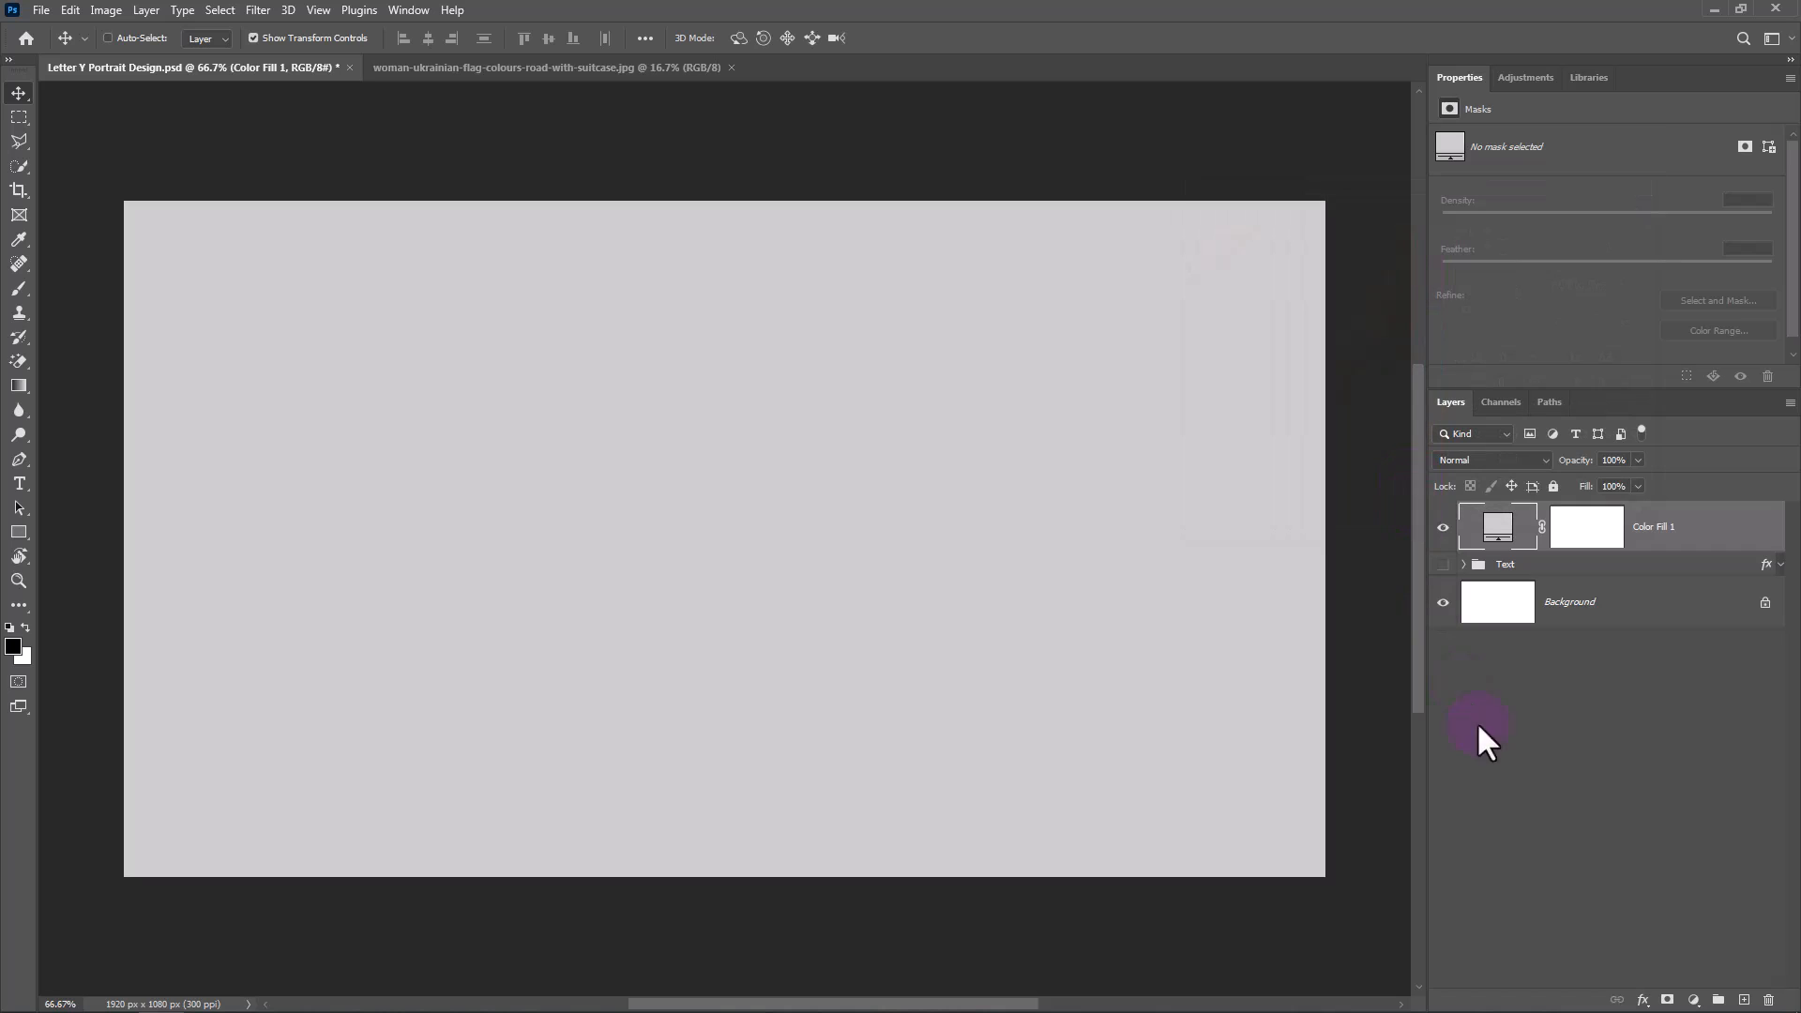
# Add a new empty layer above Color Fill 1 and set a very light grey foreground colour for the Brush tool.
pyautogui.click(1743, 996)
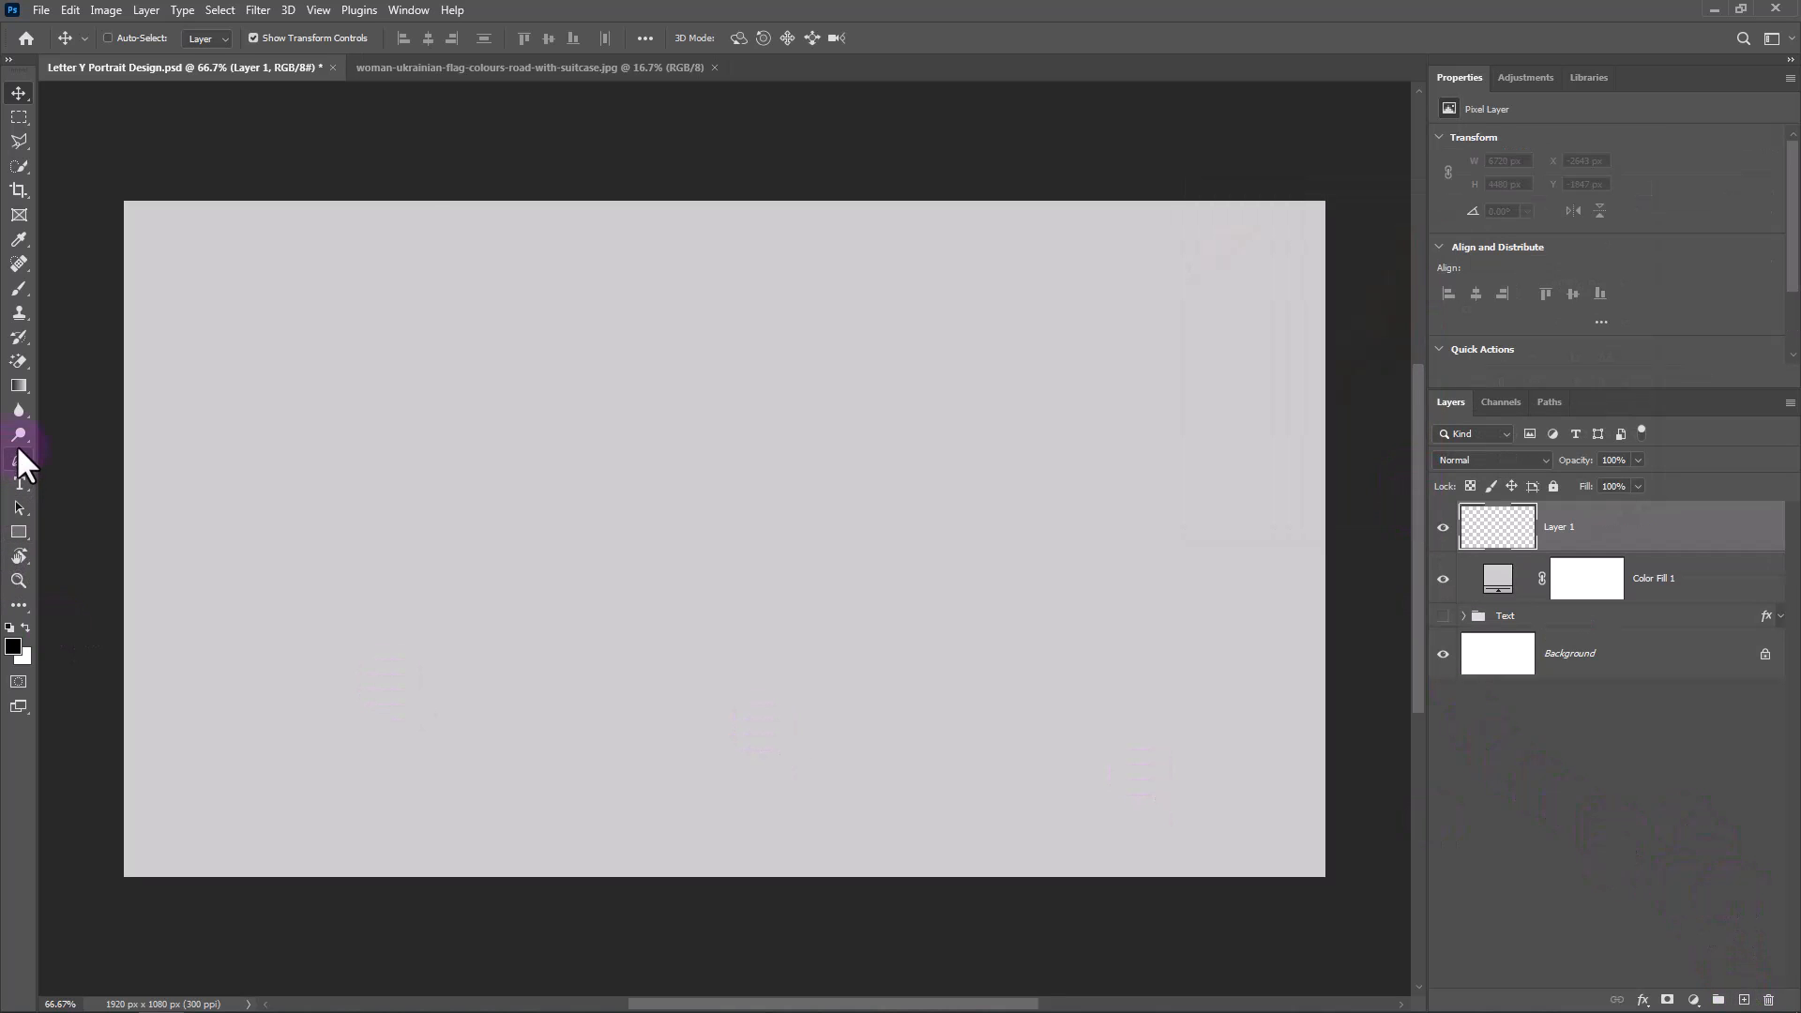
pyautogui.click(19, 289)
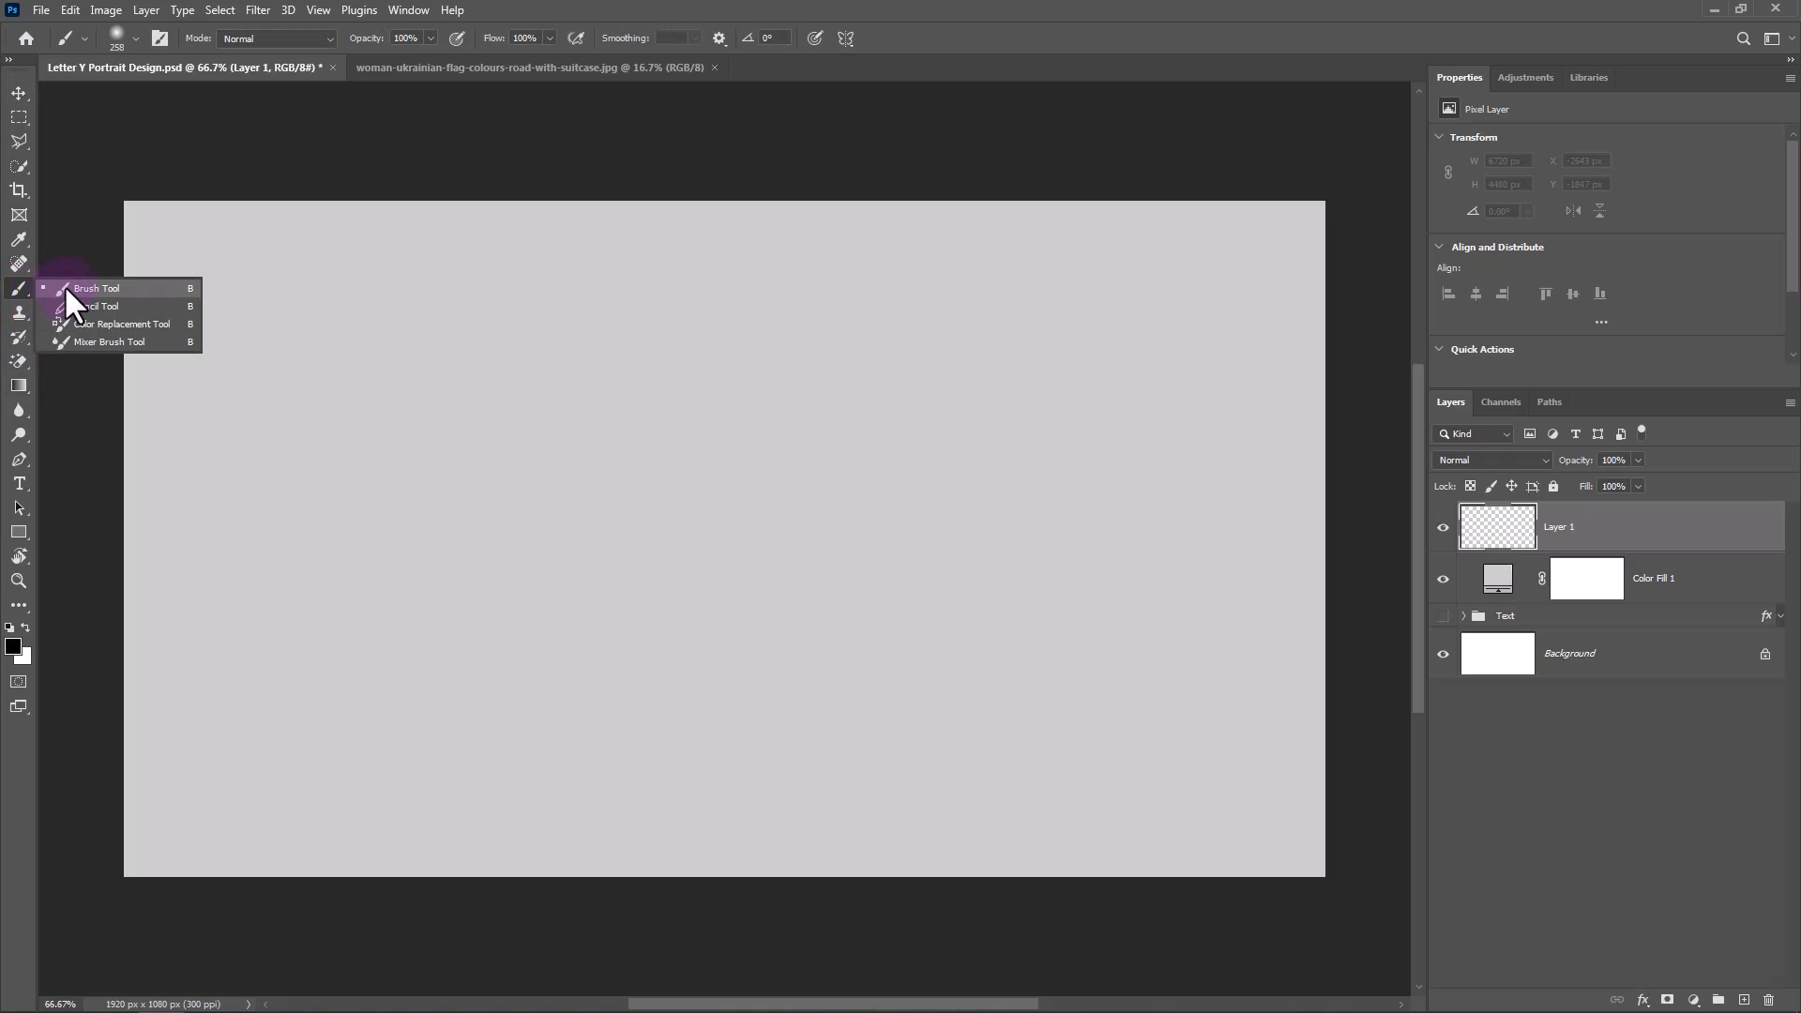
pyautogui.click(64, 284)
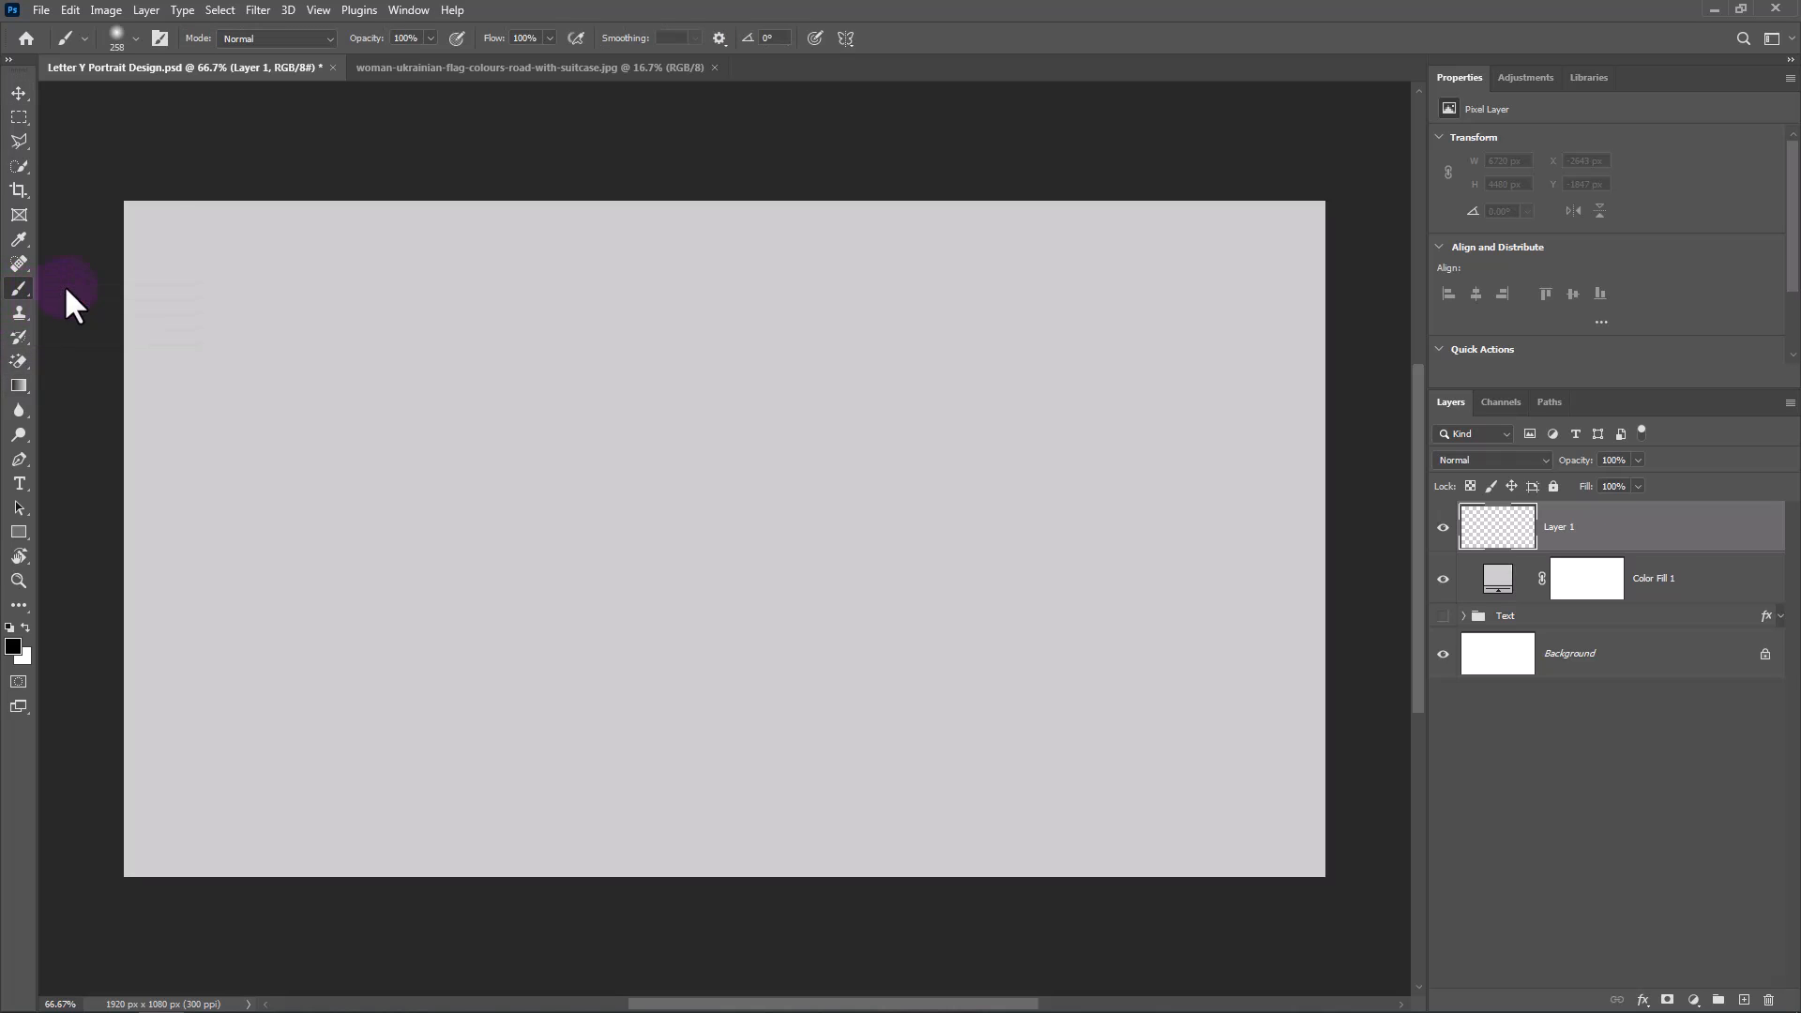
pyautogui.click(15, 643)
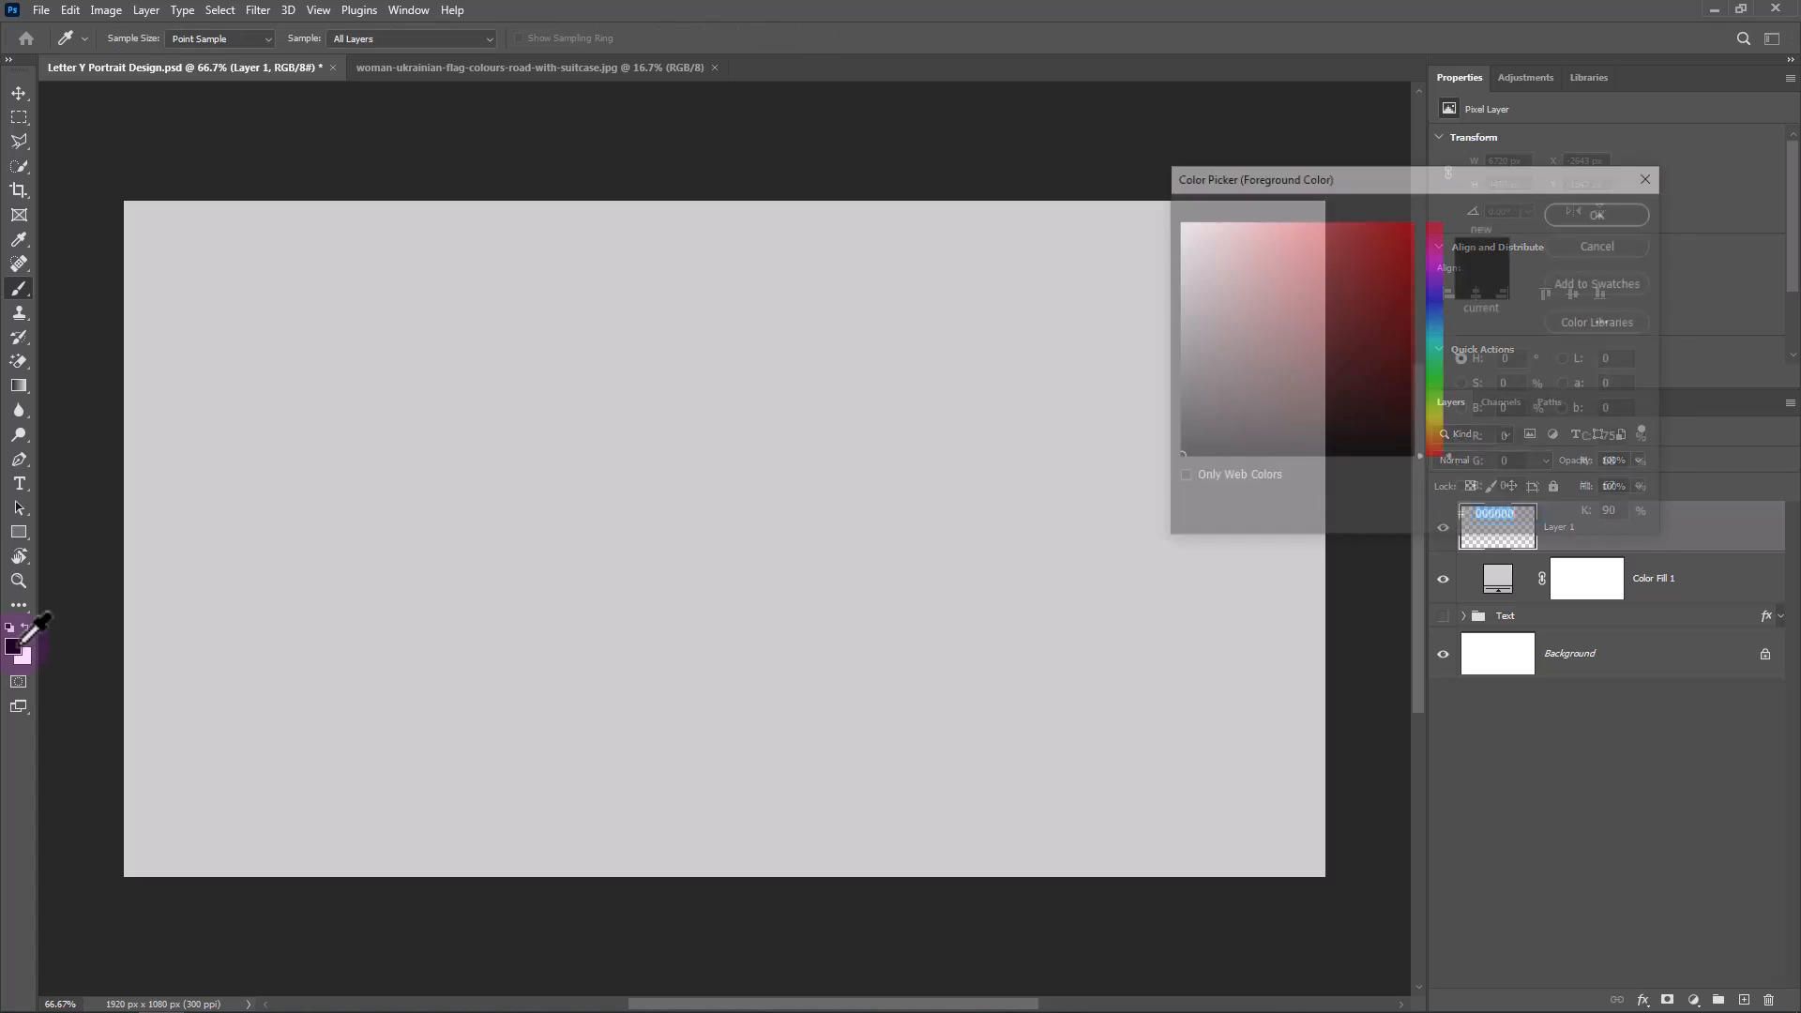
pyautogui.moveTo(1194, 380); pyautogui.dragTo(1146, 242)
pyautogui.click(1651, 212)
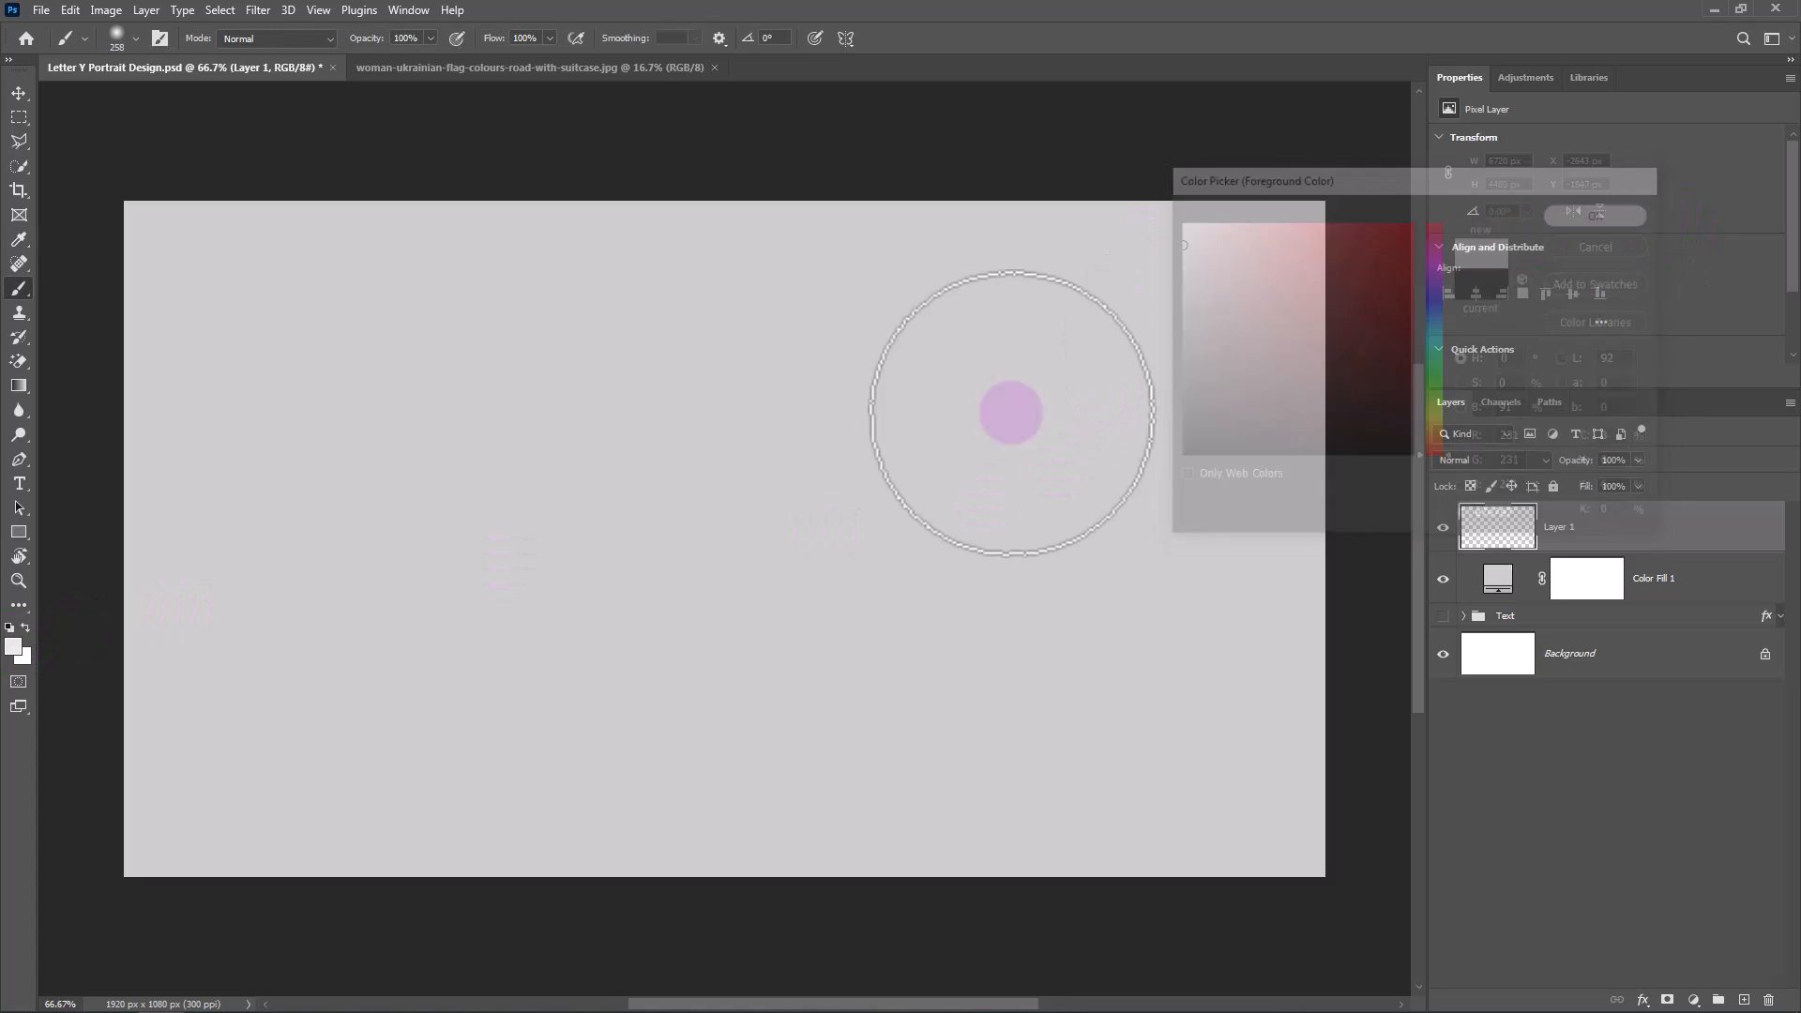
# Paint a soft light glow at the canvas centre on Layer 1 using a Soft Round brush of about 1554 px.
pyautogui.rightClick(715, 476)
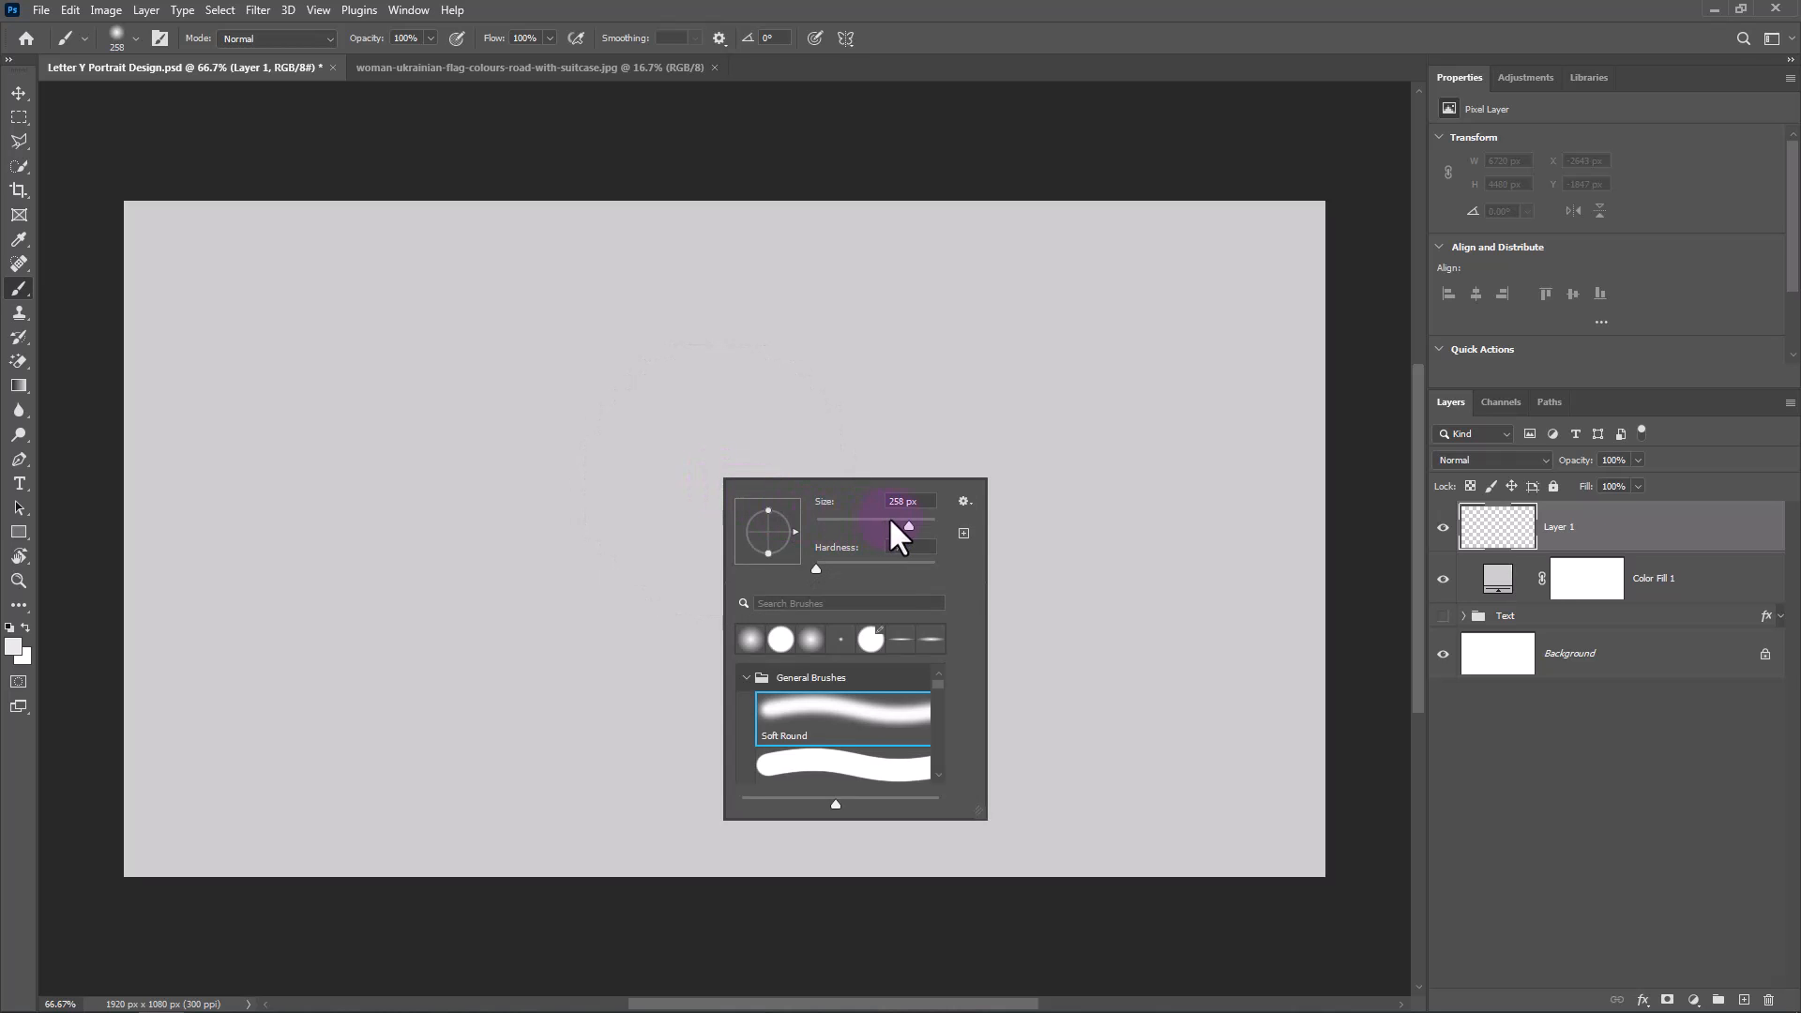
pyautogui.moveTo(919, 524); pyautogui.dragTo(923, 523)
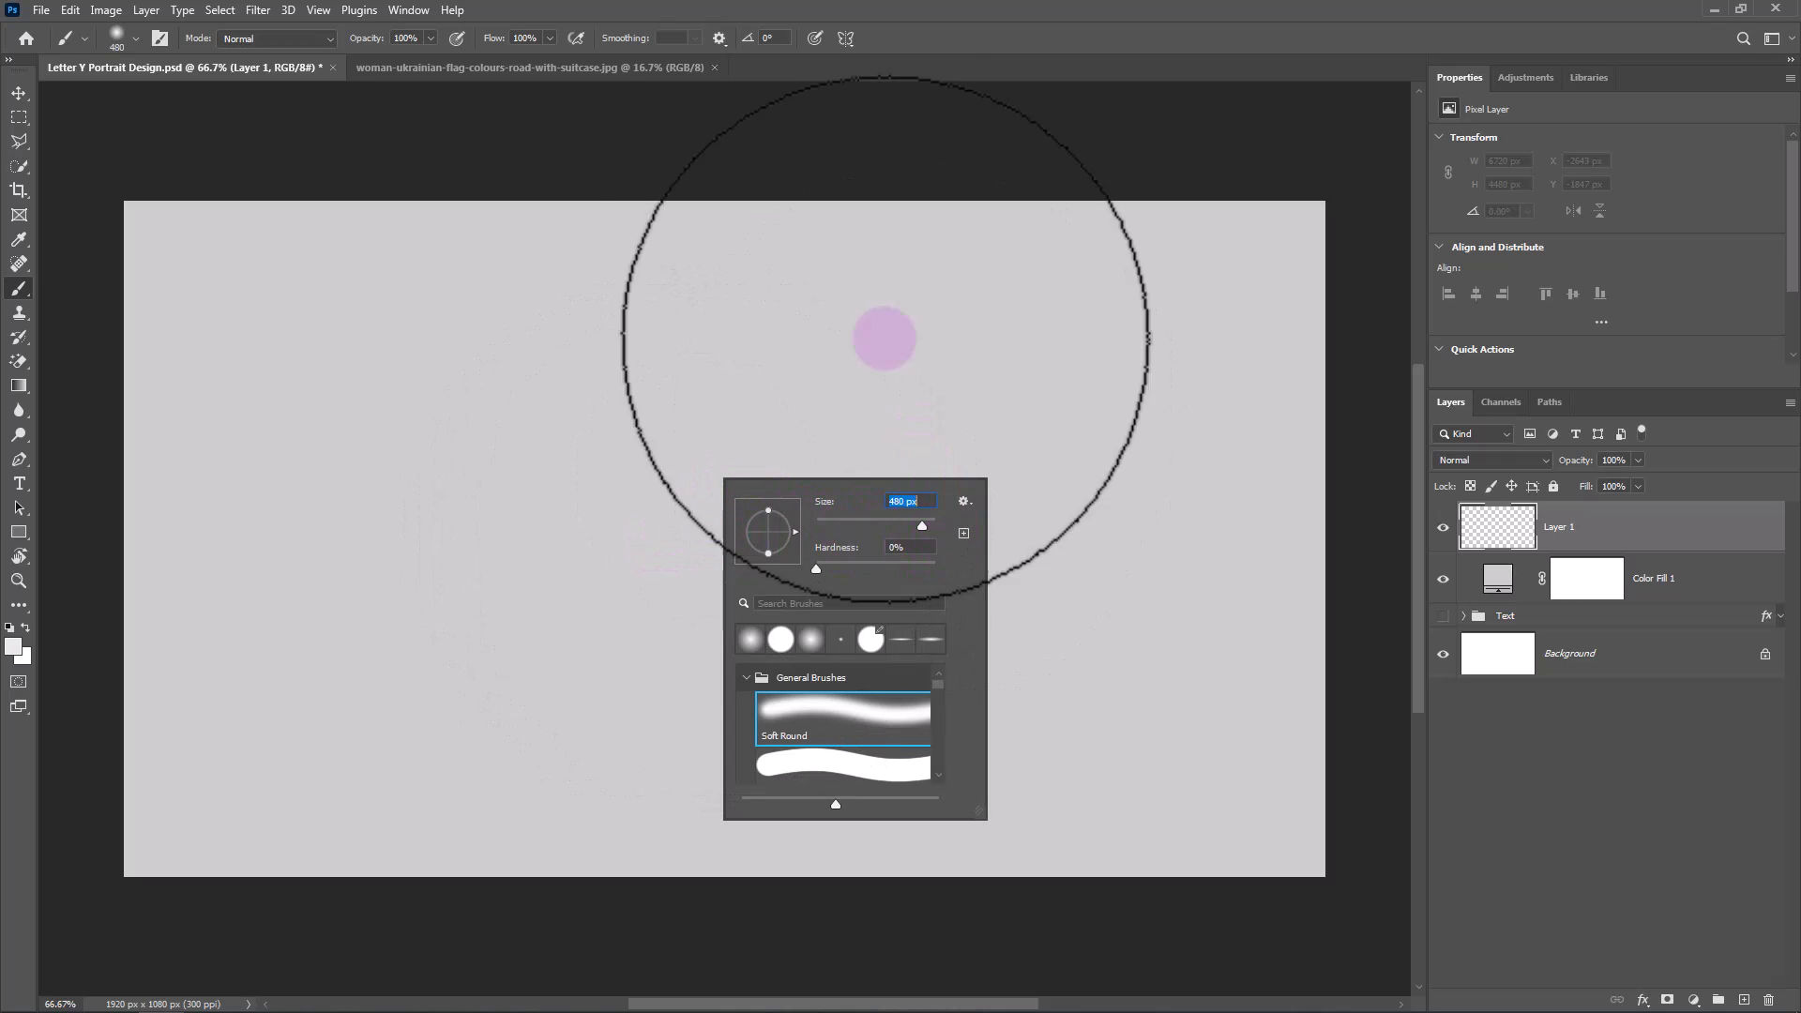
pyautogui.click(932, 20)
pyautogui.moveTo(677, 563); pyautogui.dragTo(904, 600)
pyautogui.moveTo(707, 527); pyautogui.dragTo(817, 534)
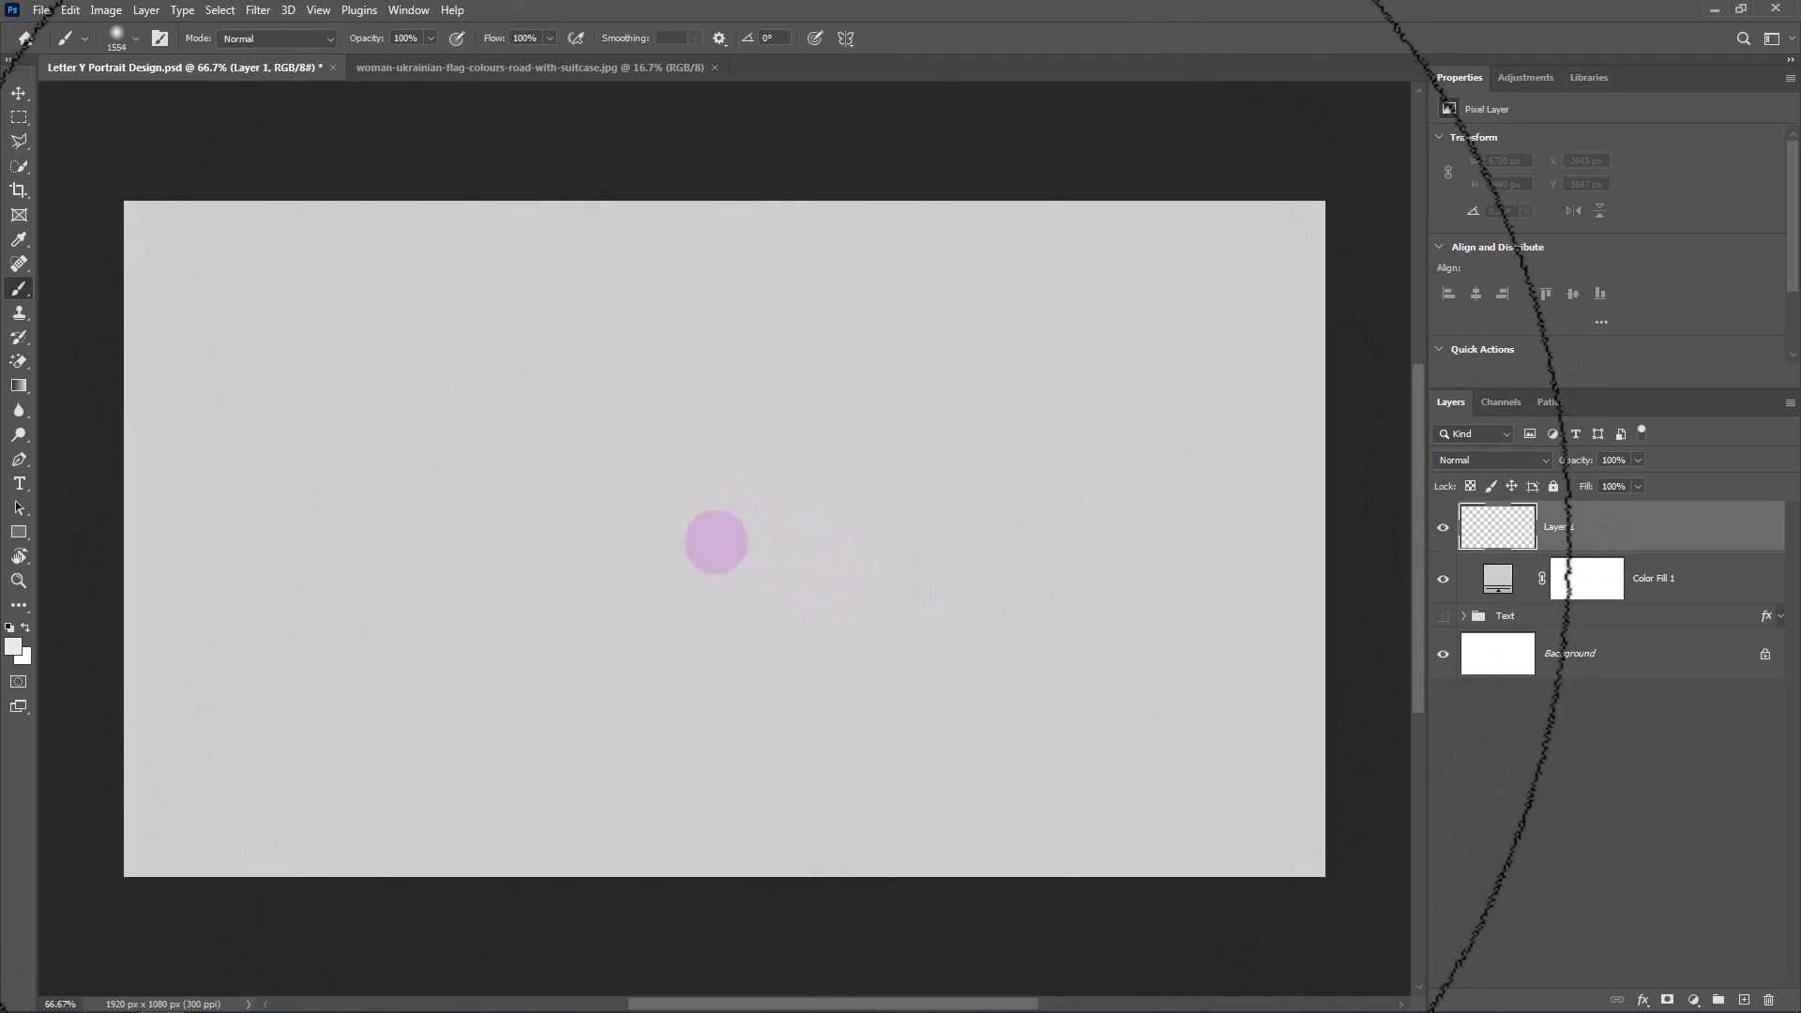
pyautogui.click(711, 534)
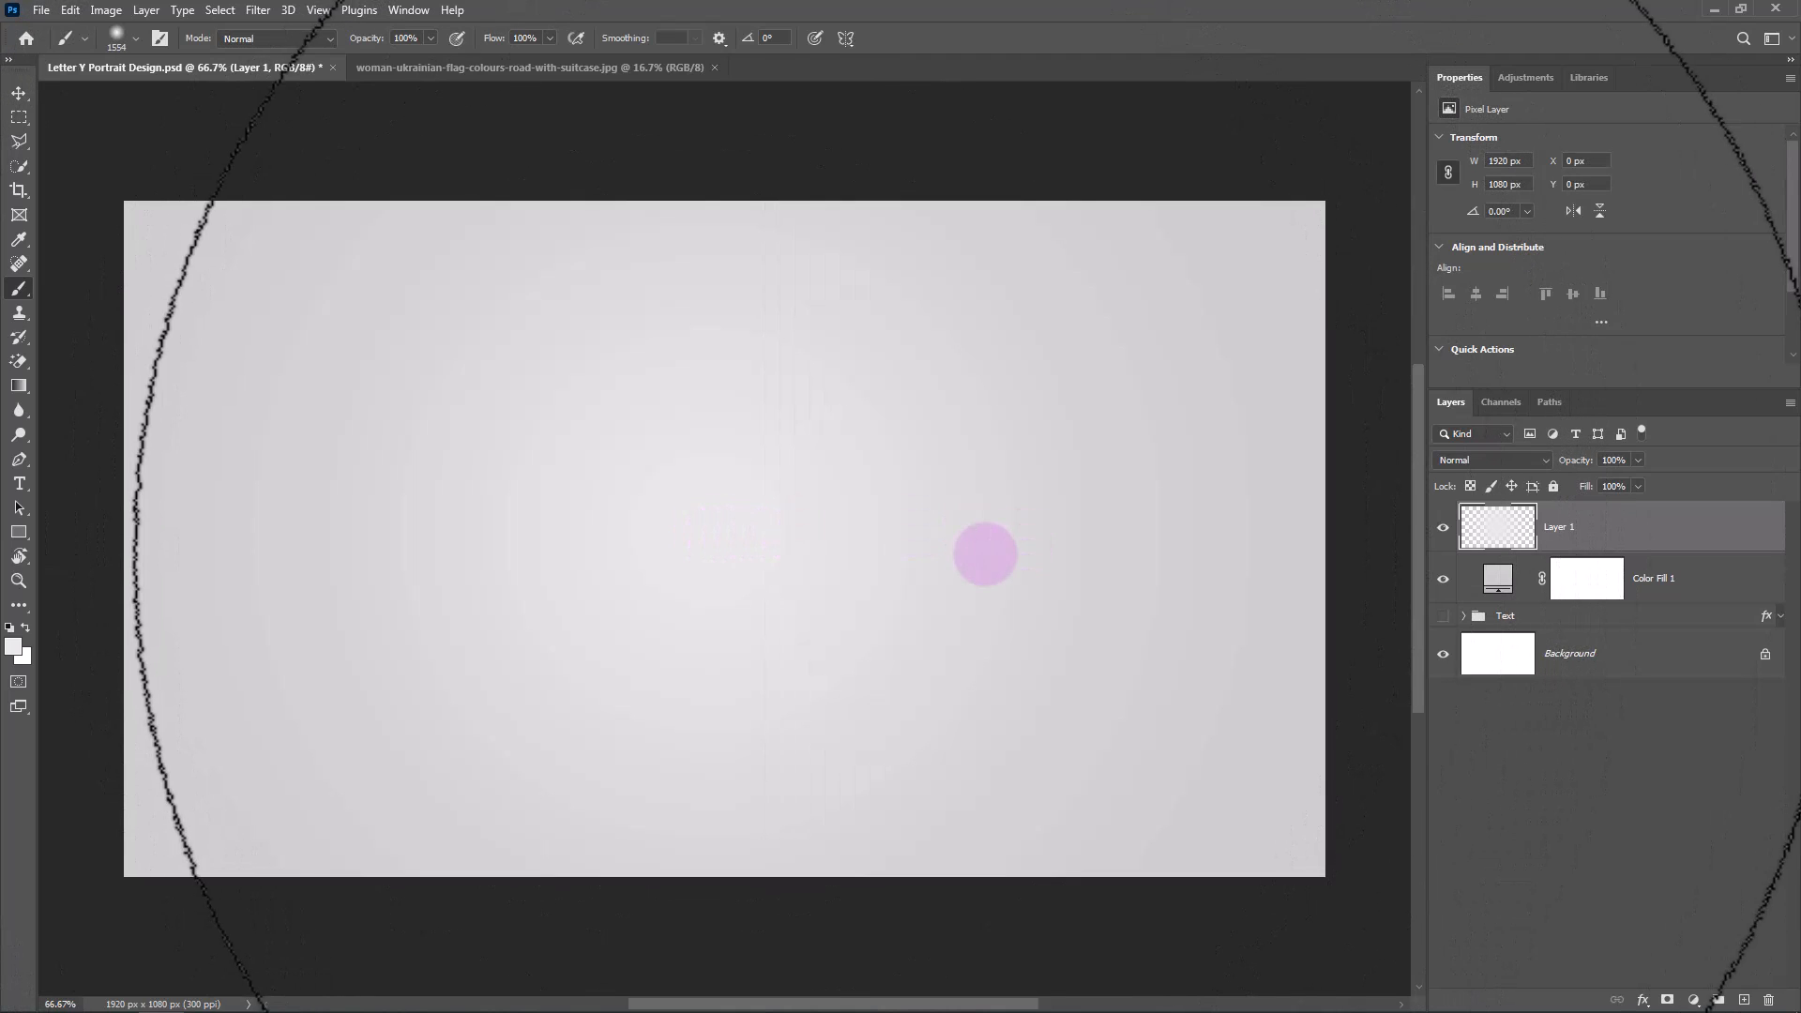
pyautogui.moveTo(1011, 516)
pyautogui.mouseDown()
pyautogui.moveTo(482, 535)
pyautogui.moveTo(475, 563)
pyautogui.moveTo(441, 555)
pyautogui.mouseUp()
# Group Layer 1 with the Color Fill 1 layer and name the group BG.
pyautogui.keyDown('ctrl'); pyautogui.click(1695, 592); pyautogui.keyUp('ctrl')
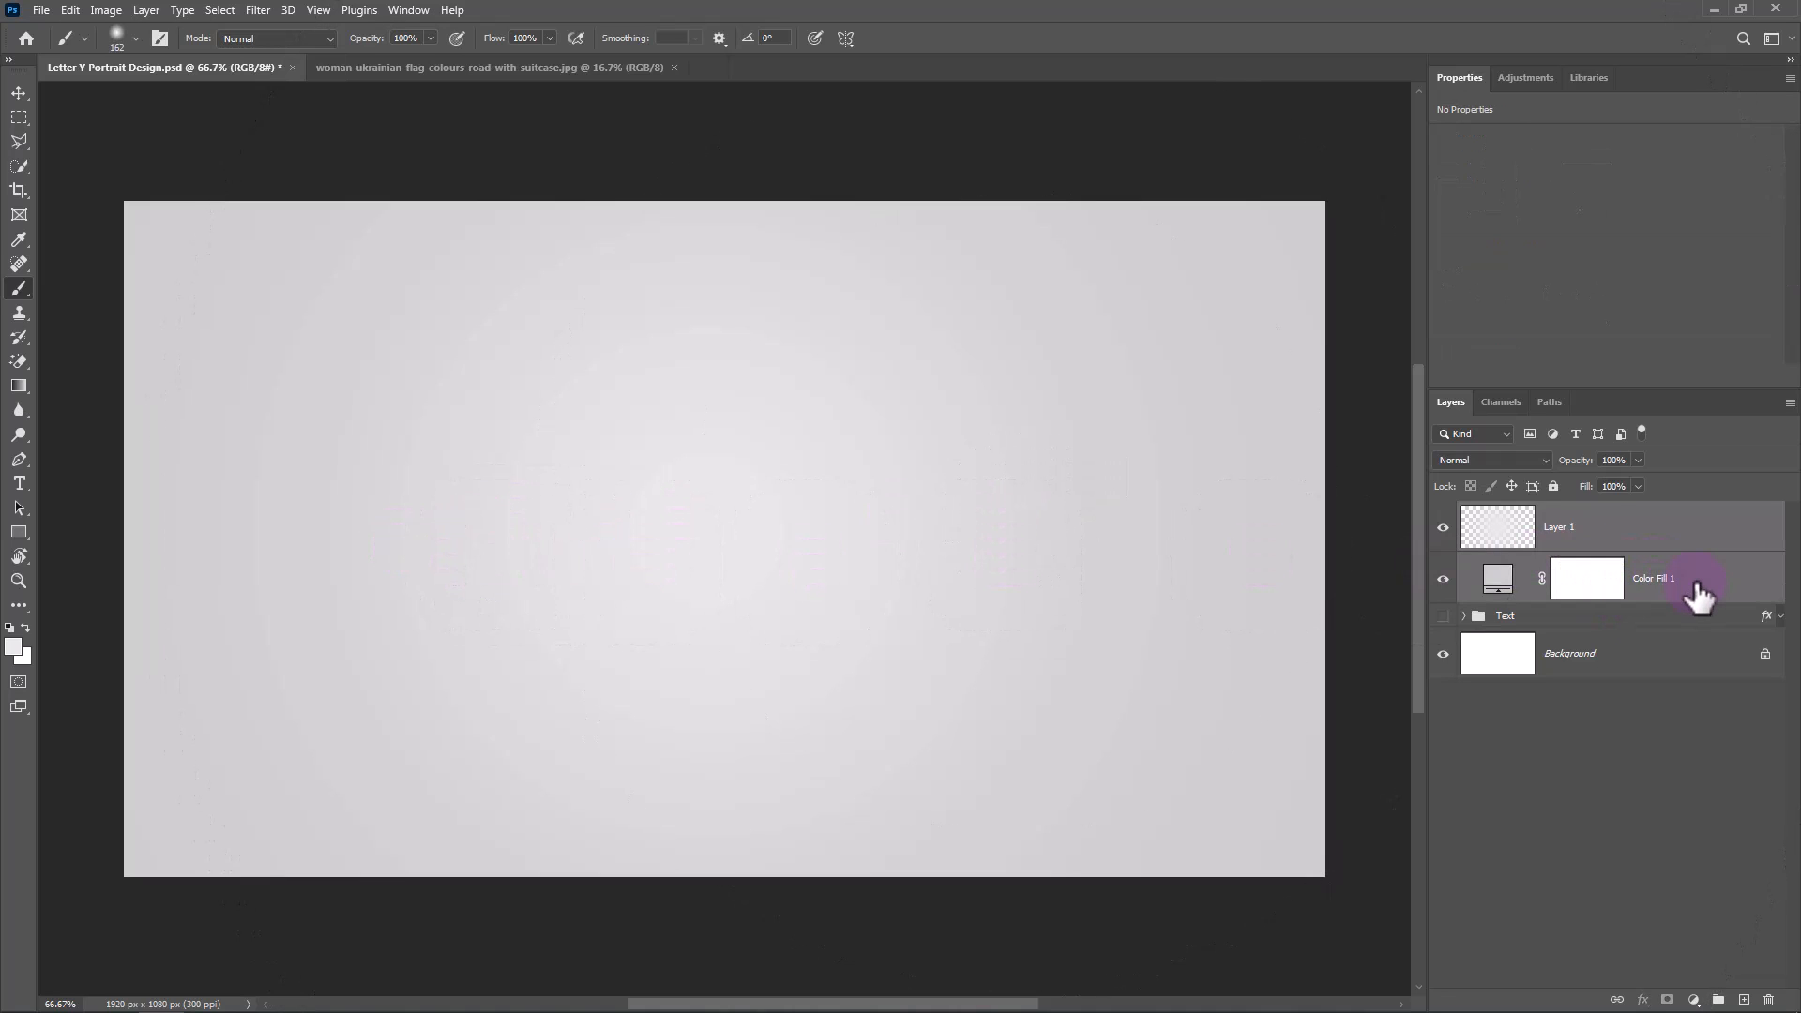
pyautogui.hotkey('ctrl', 'g')
pyautogui.doubleClick(1514, 513)
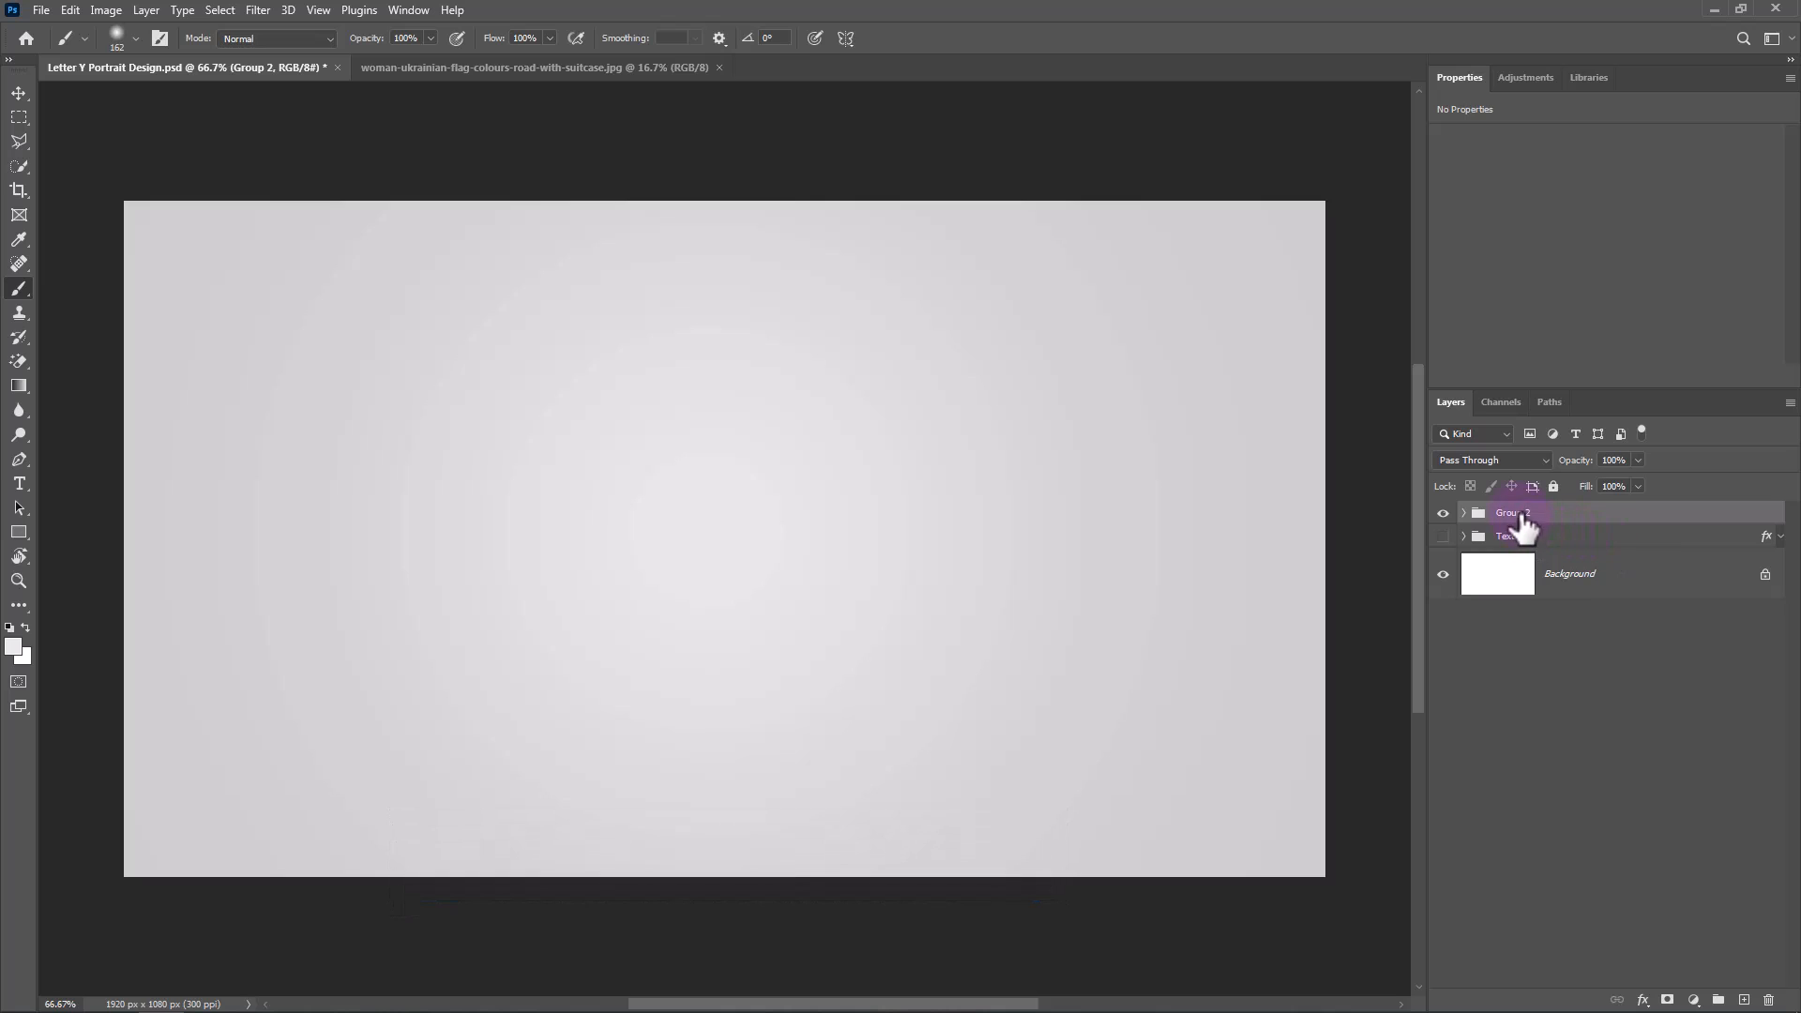
pyautogui.write('BG')
pyautogui.click(1696, 517)
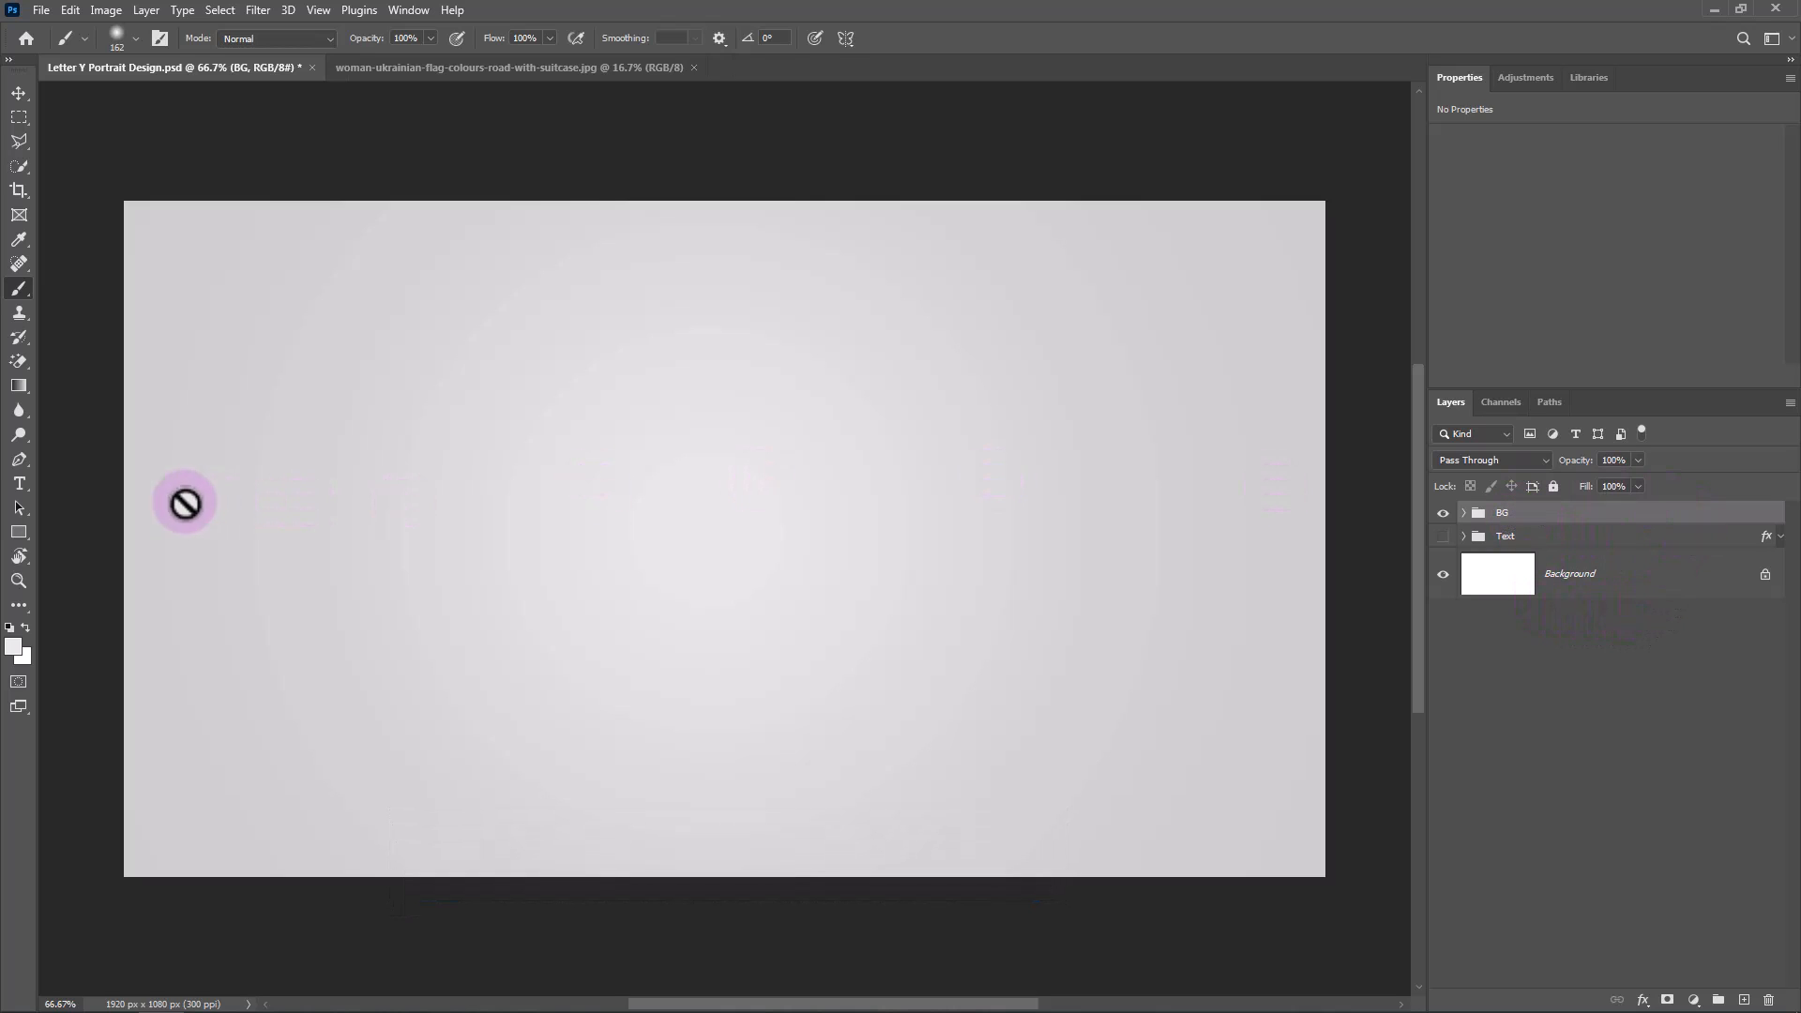
# Set up the Horizontal Type tool with Acumin Variable Concept, Wide Bold, 280 pt and text colour 888888.
pyautogui.click(21, 482)
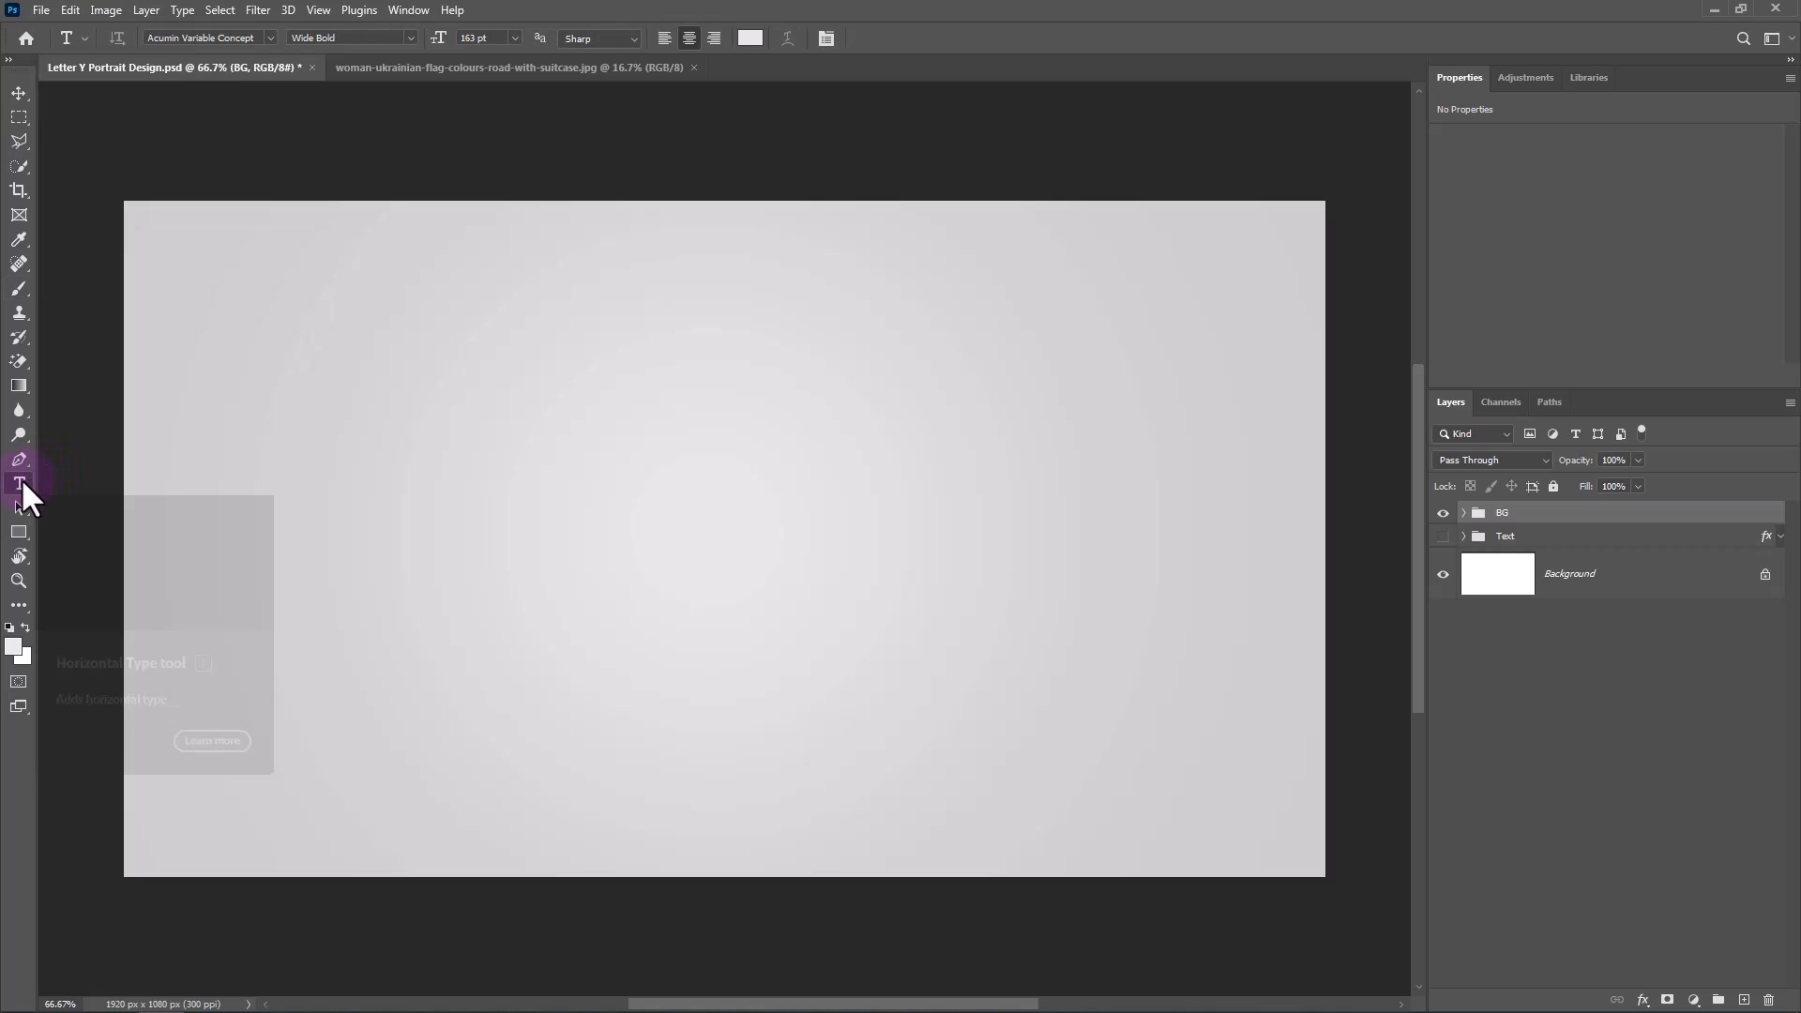
pyautogui.doubleClick(211, 37)
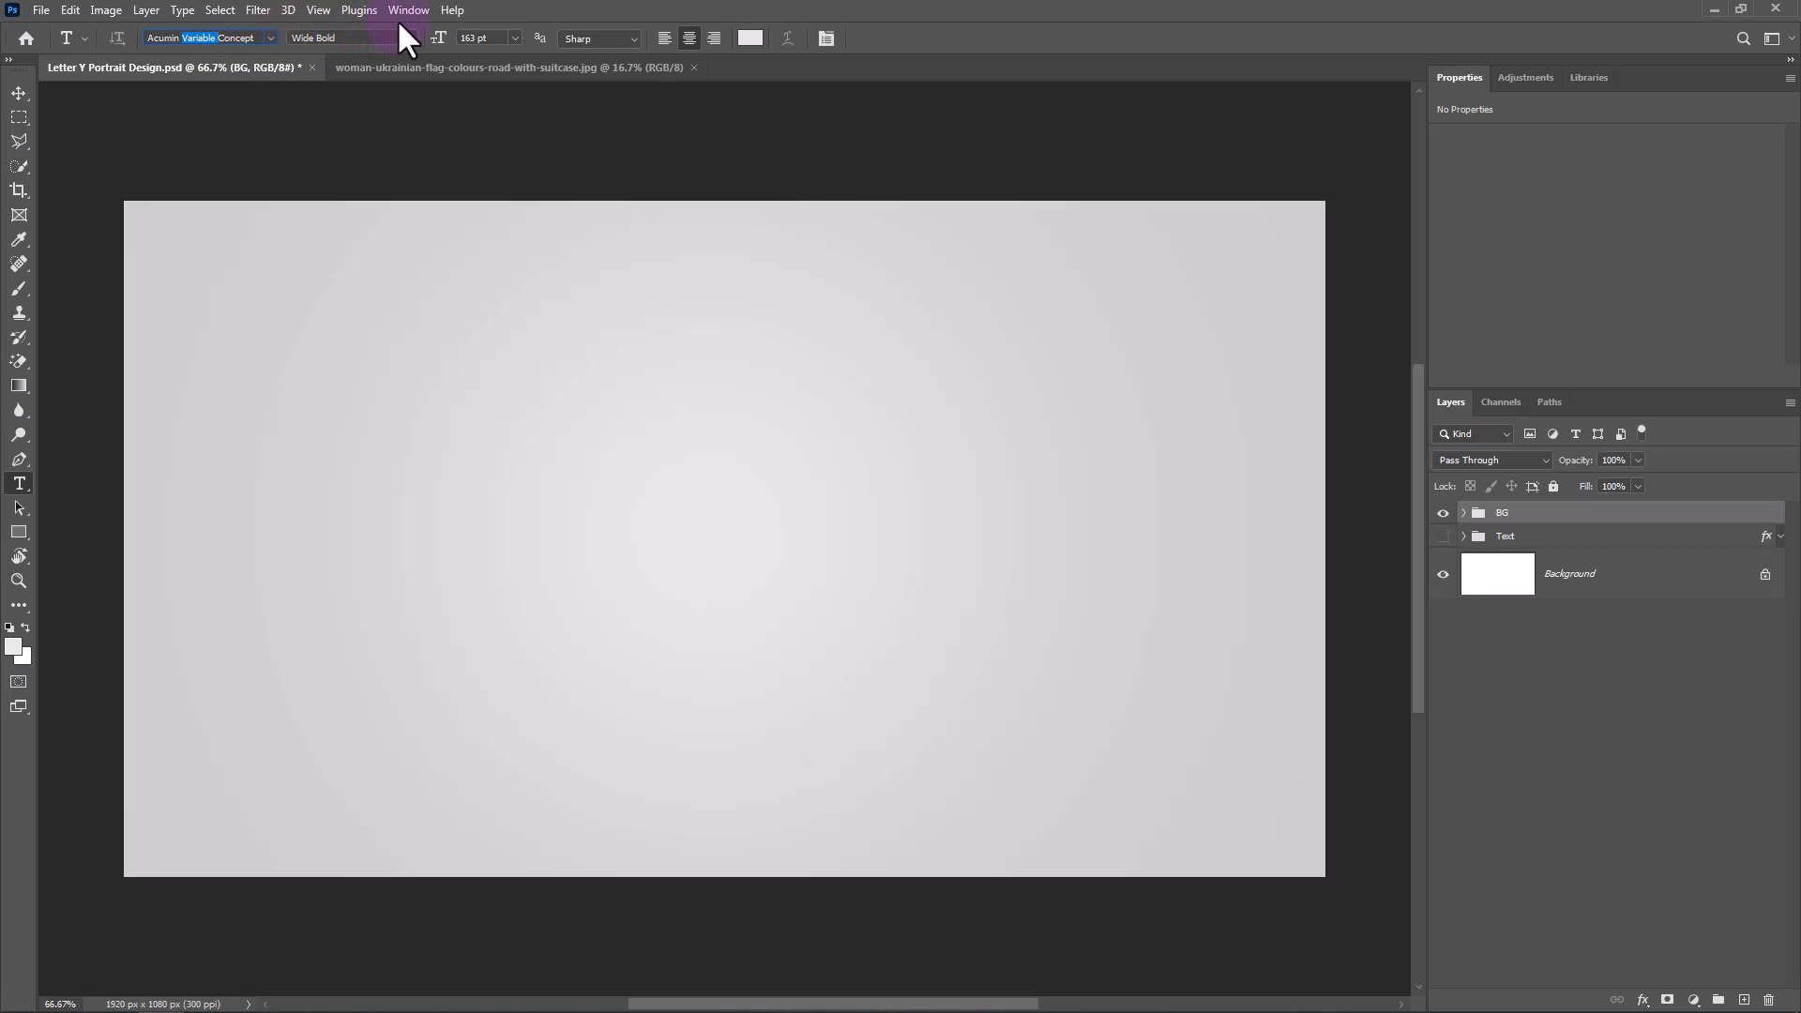
pyautogui.click(474, 38)
pyautogui.doubleClick(474, 37)
pyautogui.click(750, 38)
pyautogui.write('888888')
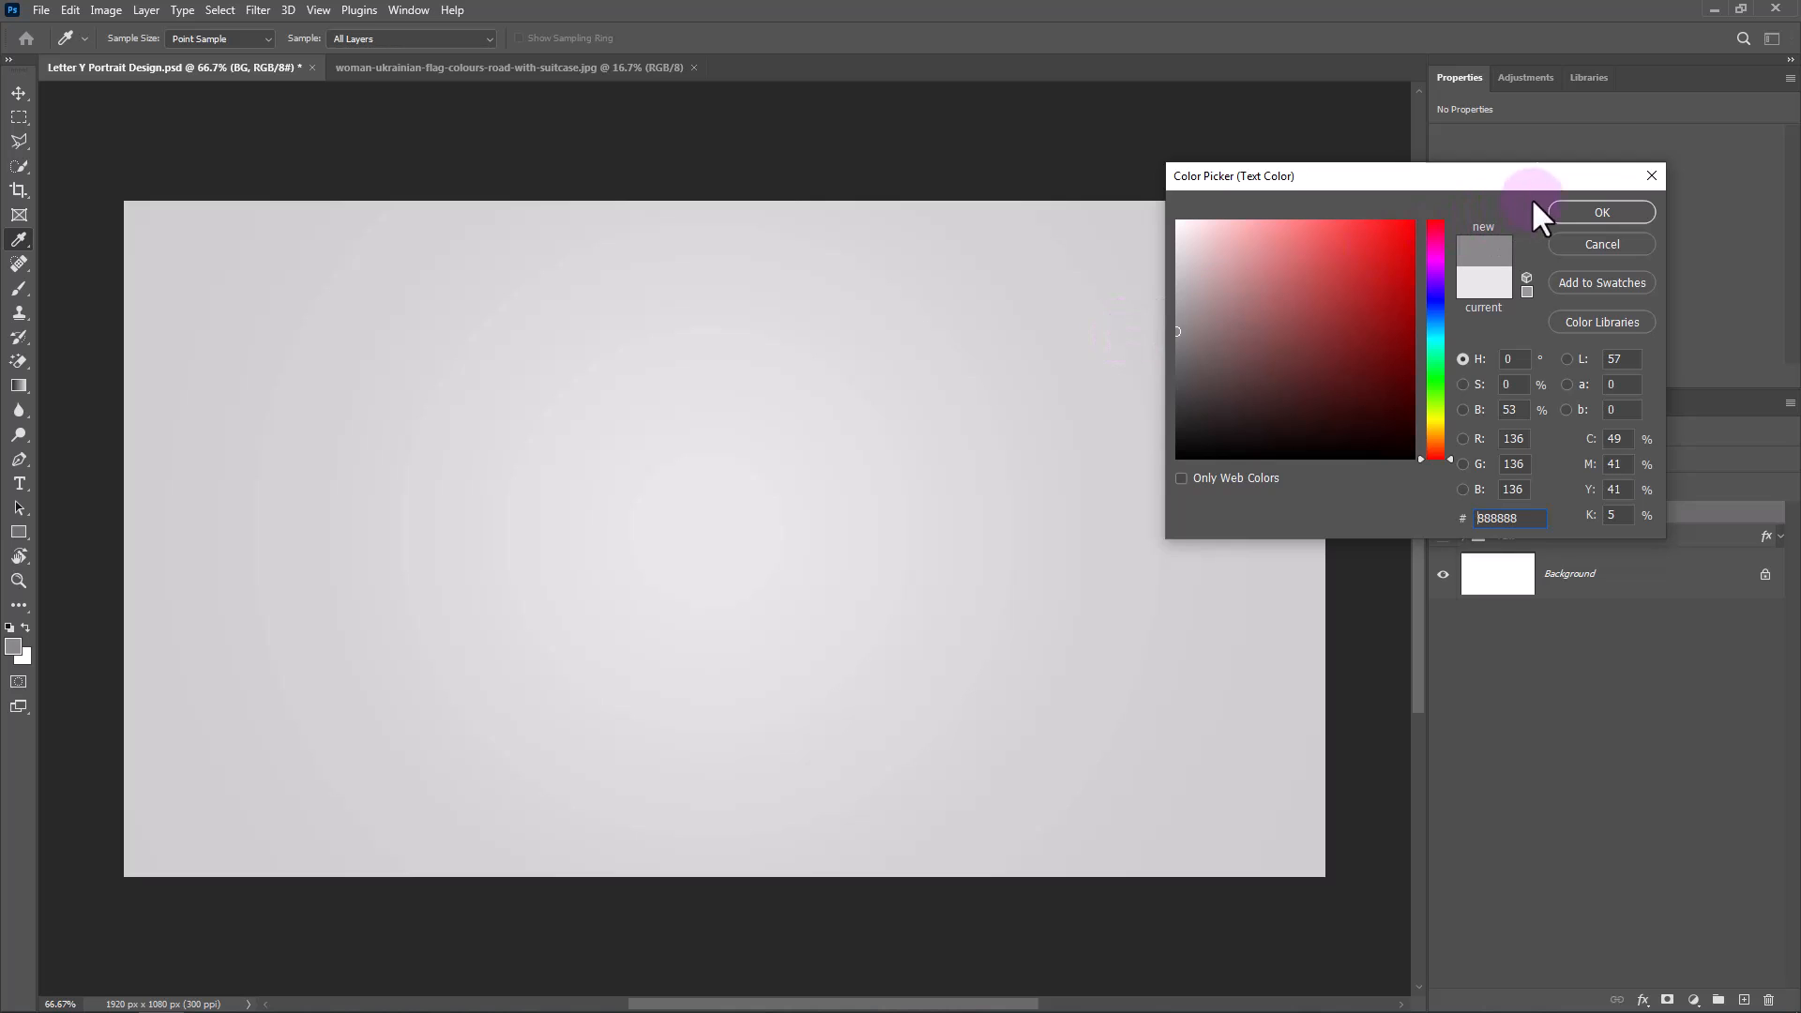
pyautogui.click(1562, 212)
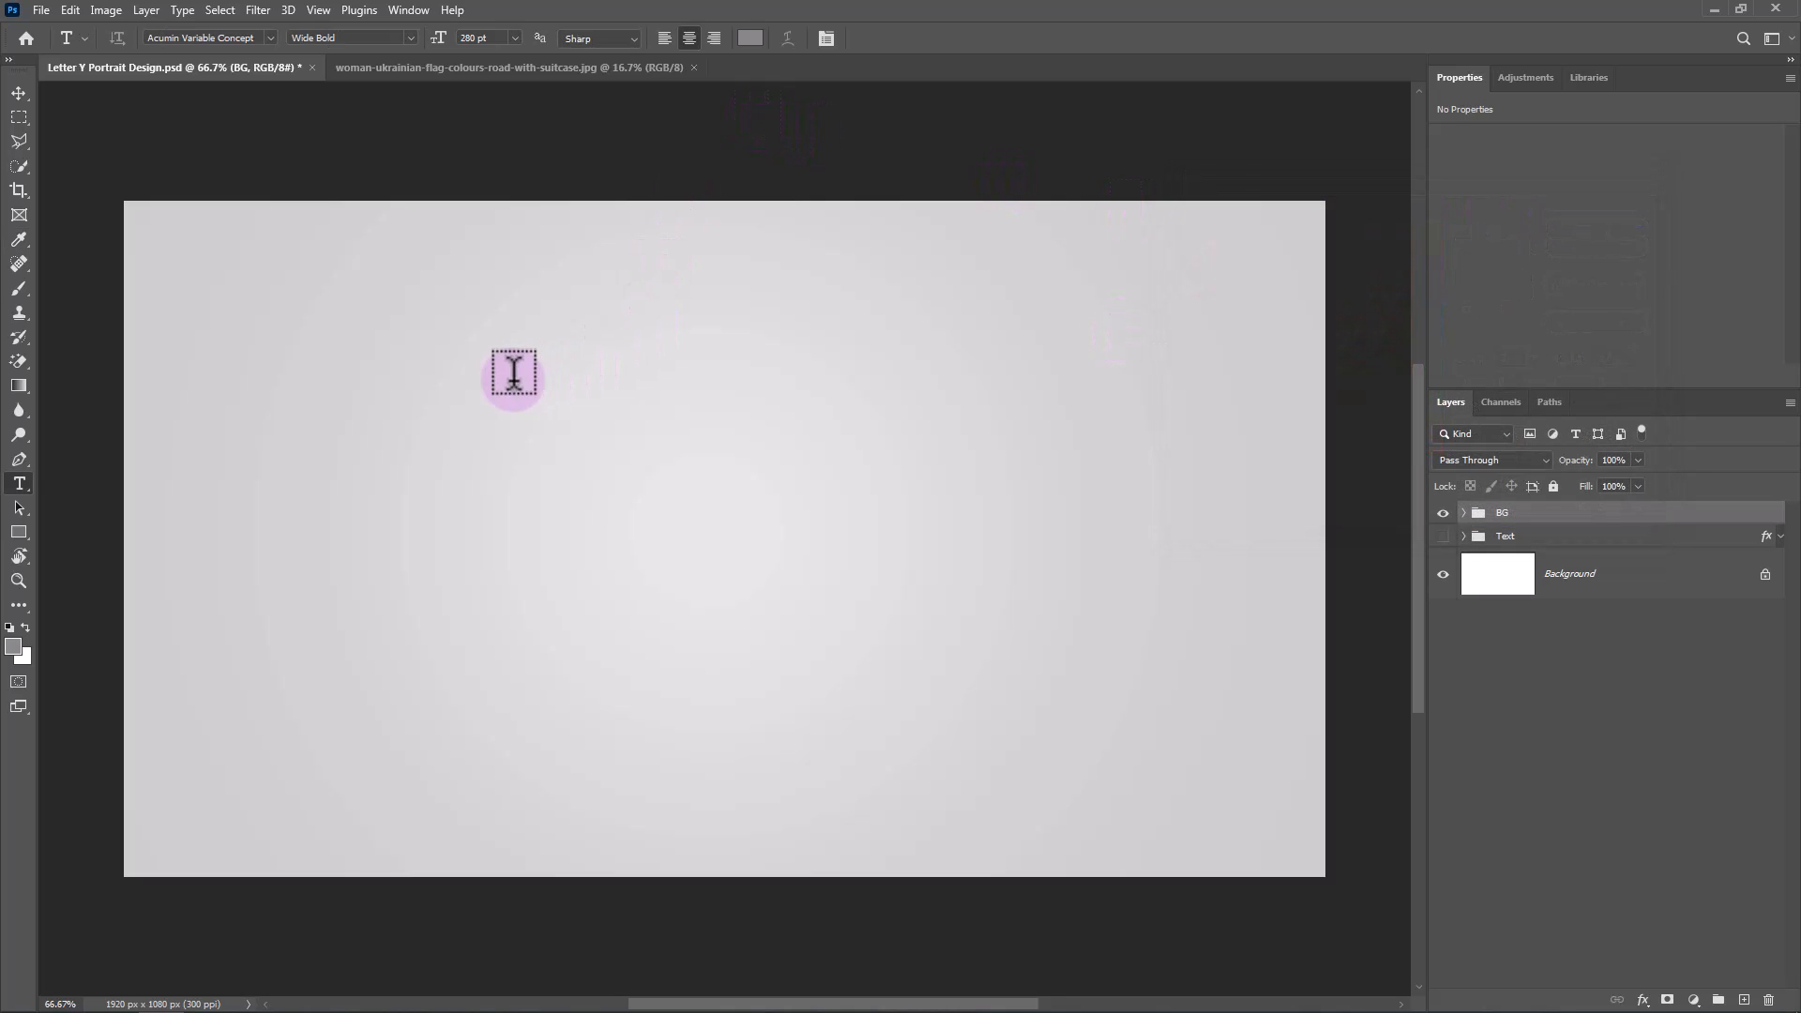
# Add a text layer containing the capital letter Y on the canvas.
pyautogui.click(511, 641)
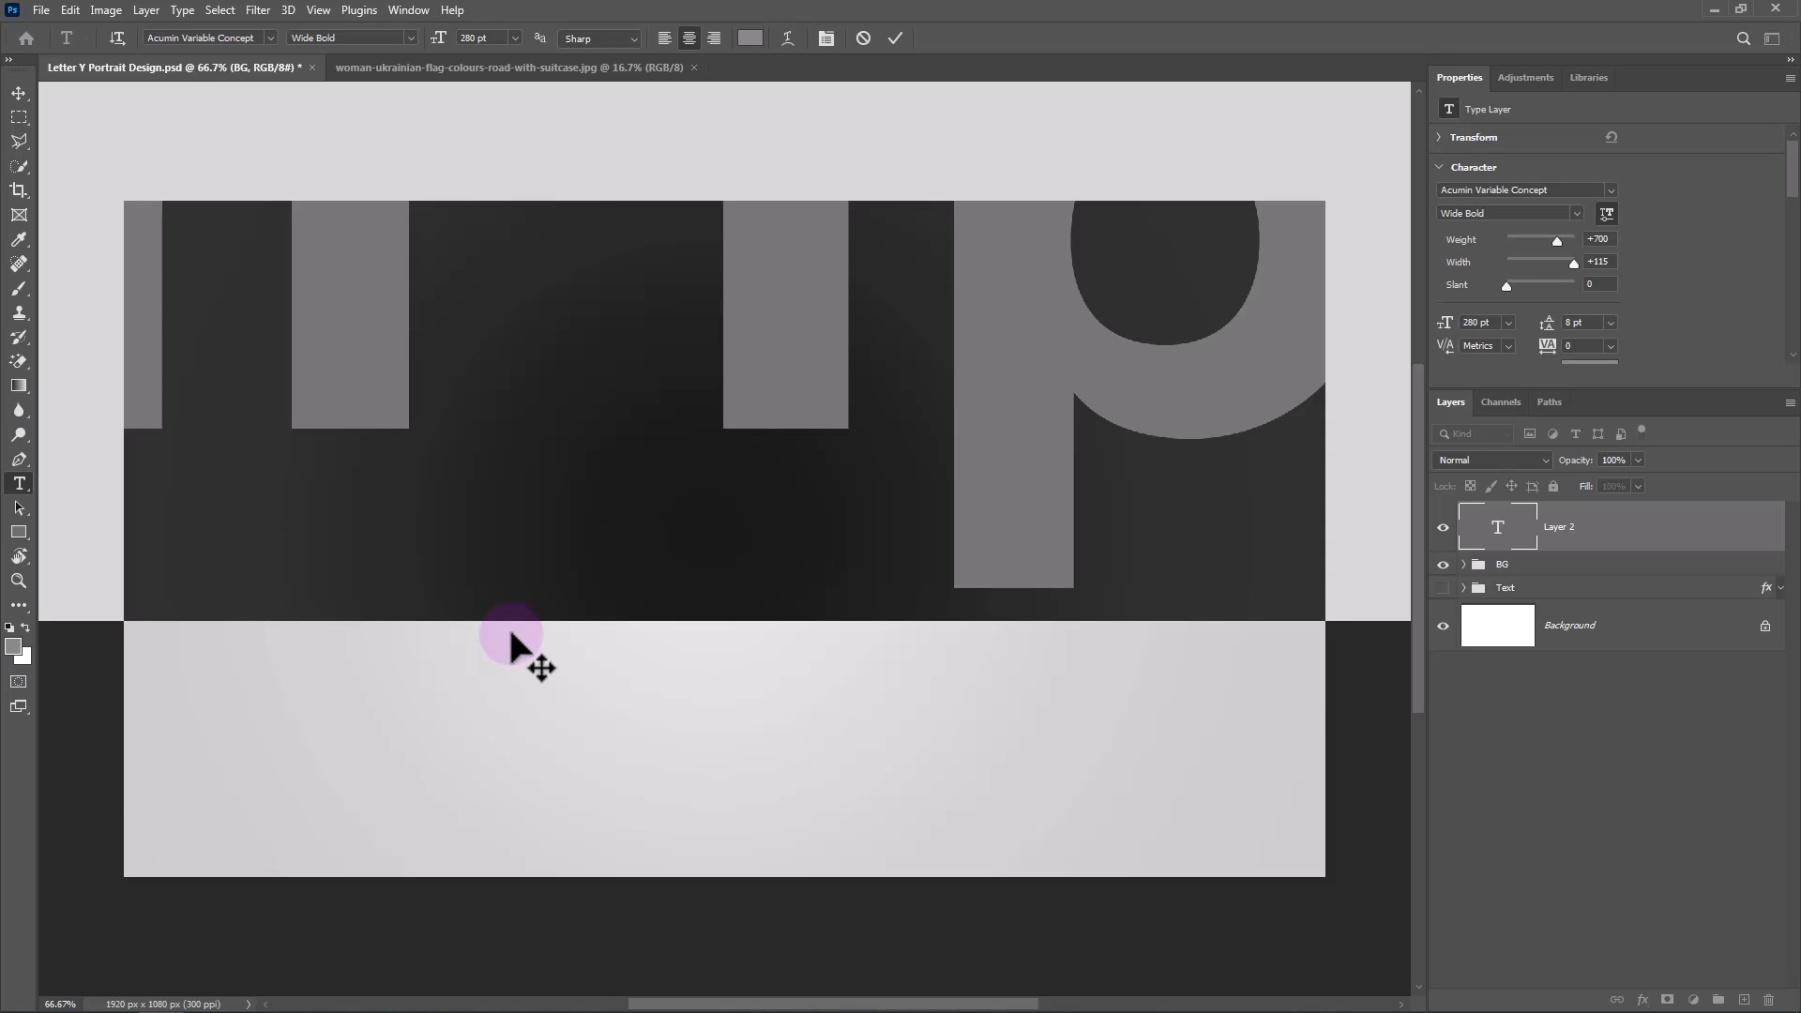
pyautogui.write('Y')
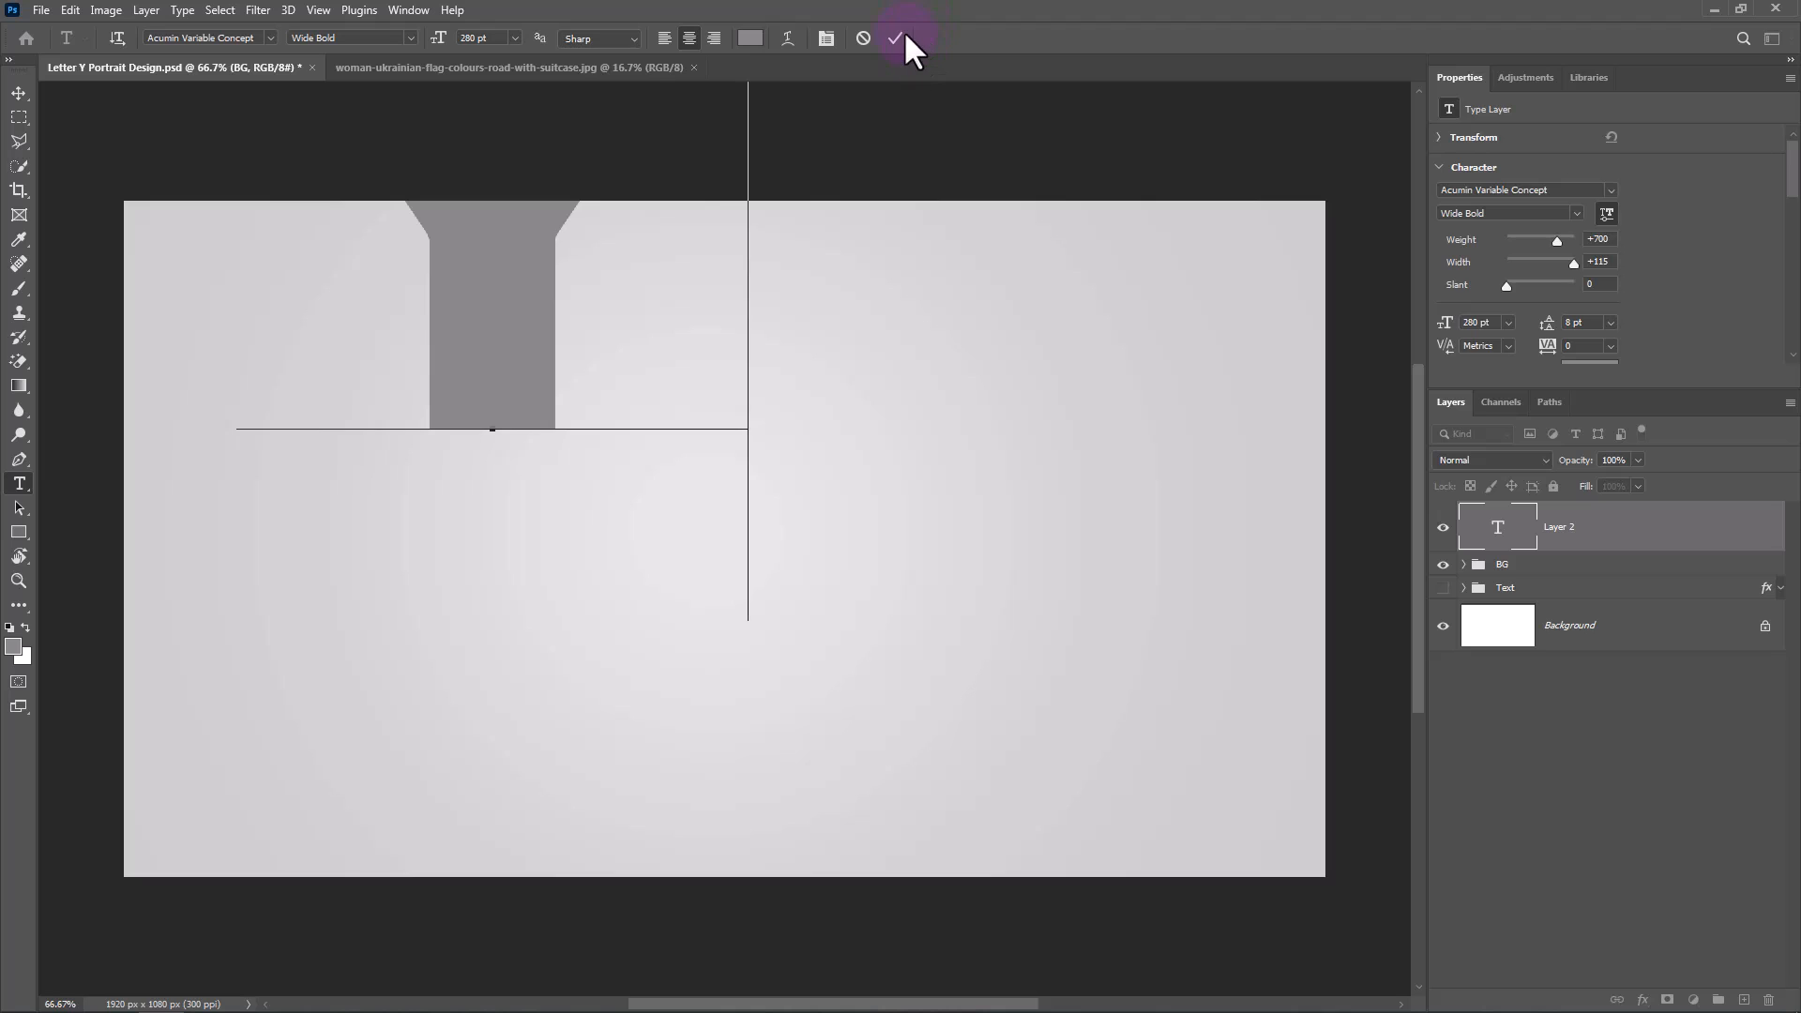
pyautogui.click(898, 37)
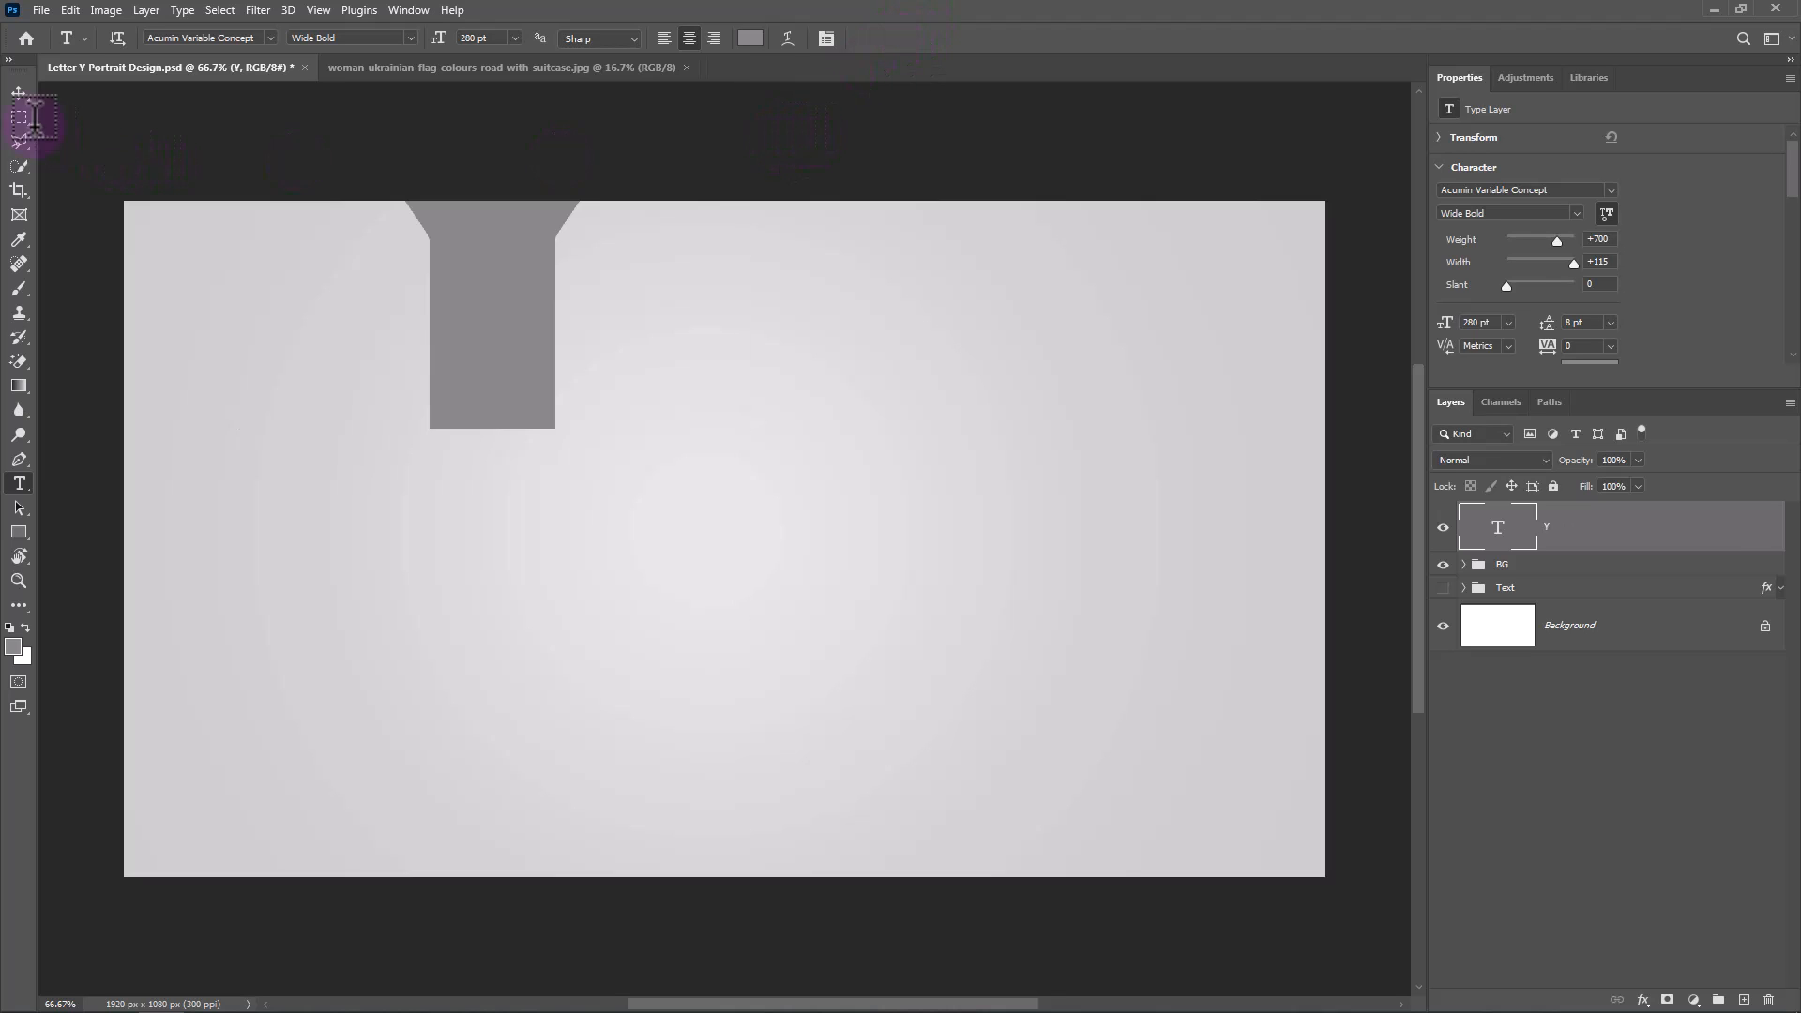
# Centre the Y text layer horizontally and vertically on the whole canvas, leaving nothing selected at the end.
pyautogui.click(19, 92)
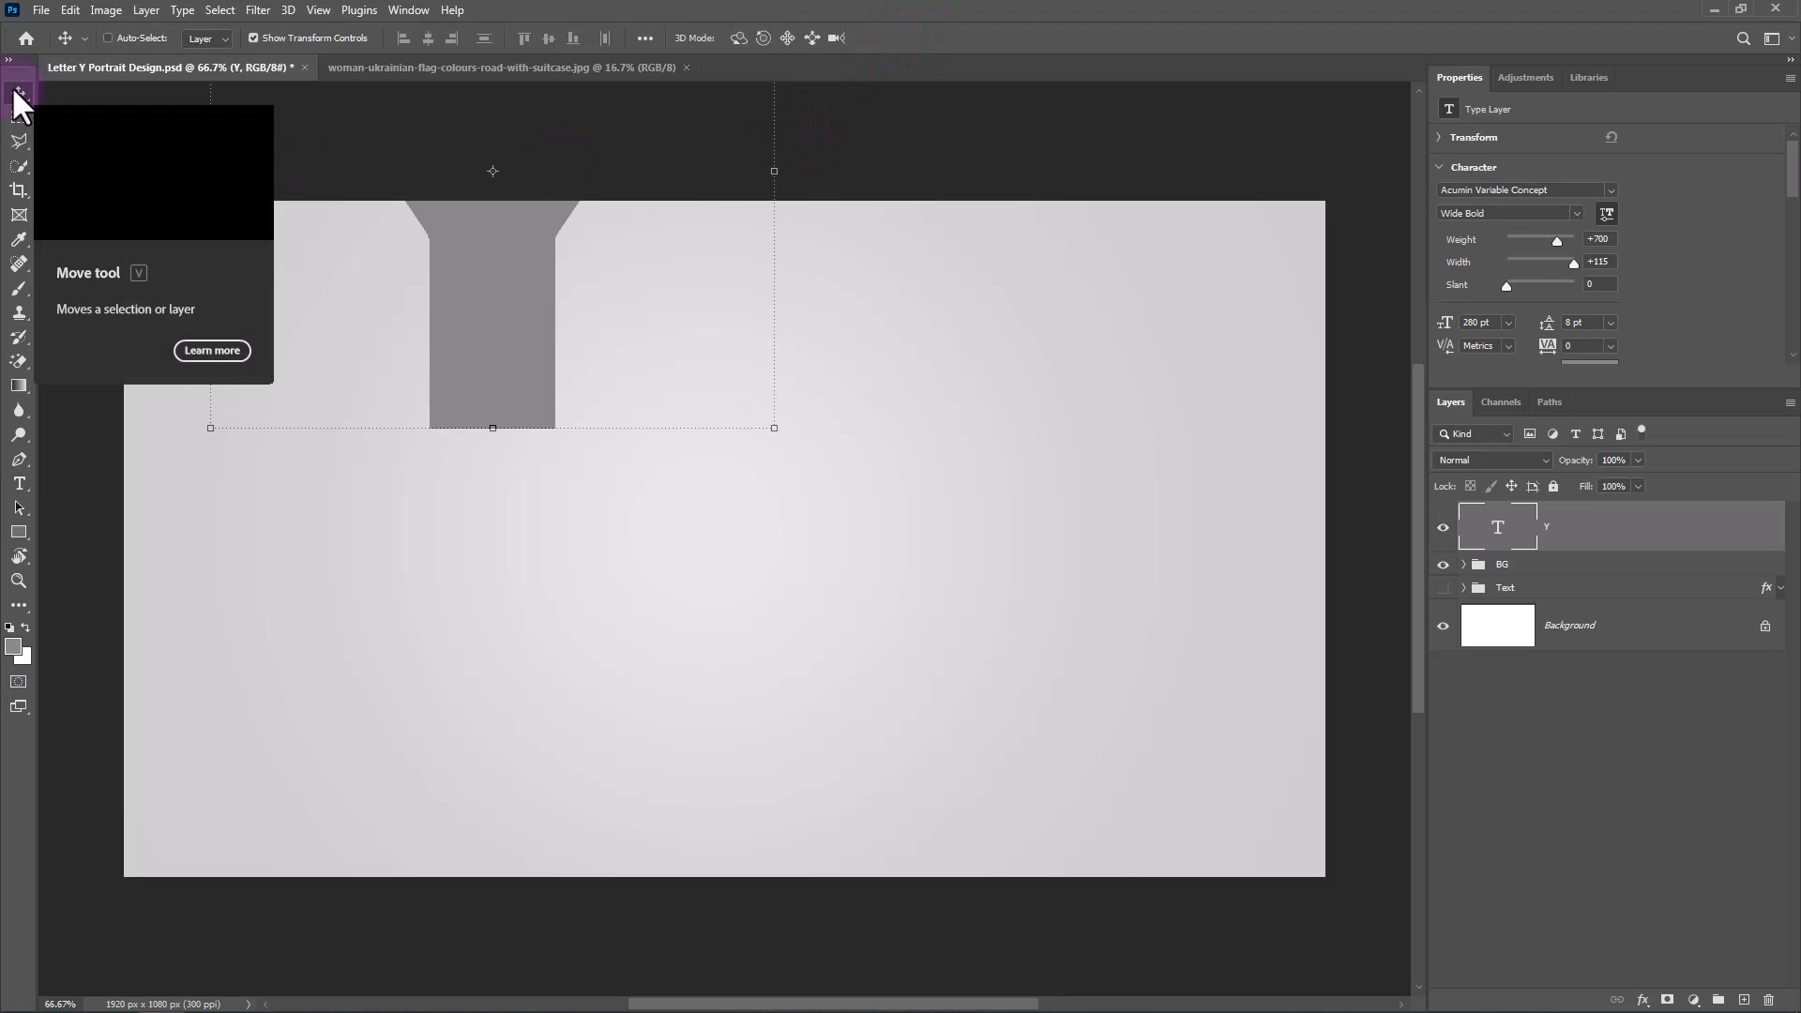
pyautogui.hotkey('ctrl', 'a')
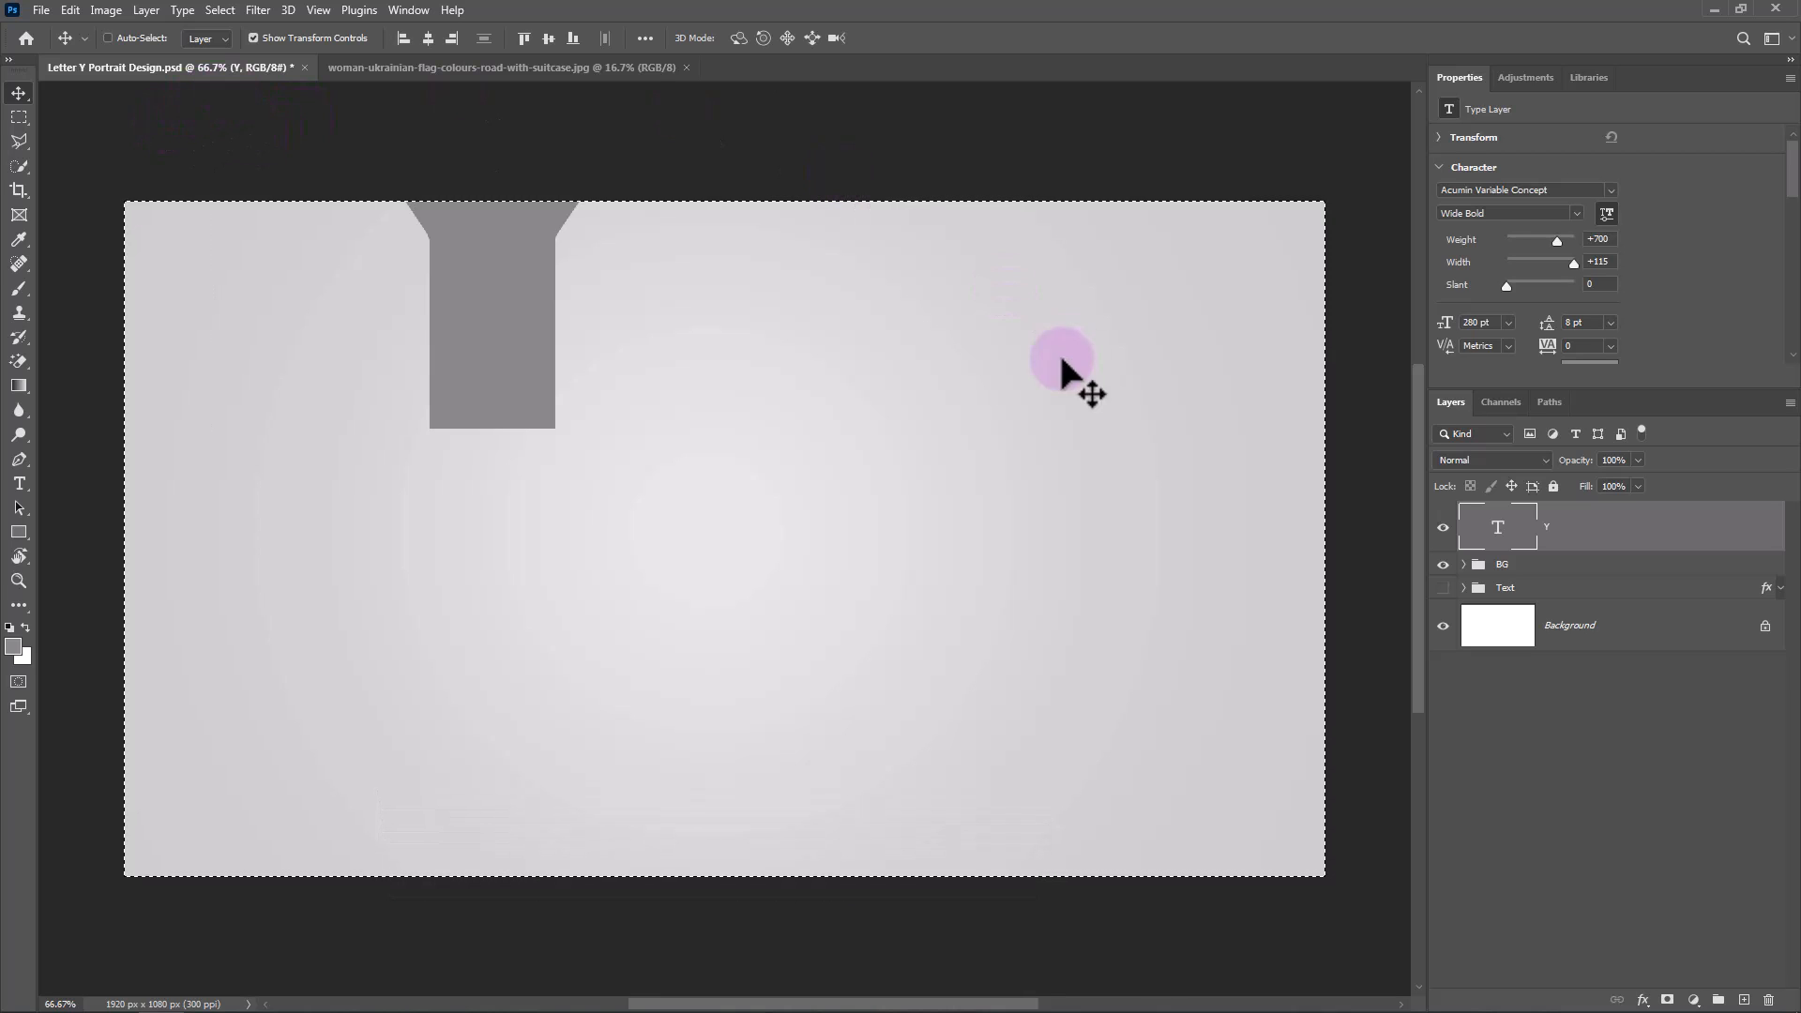
pyautogui.click(428, 38)
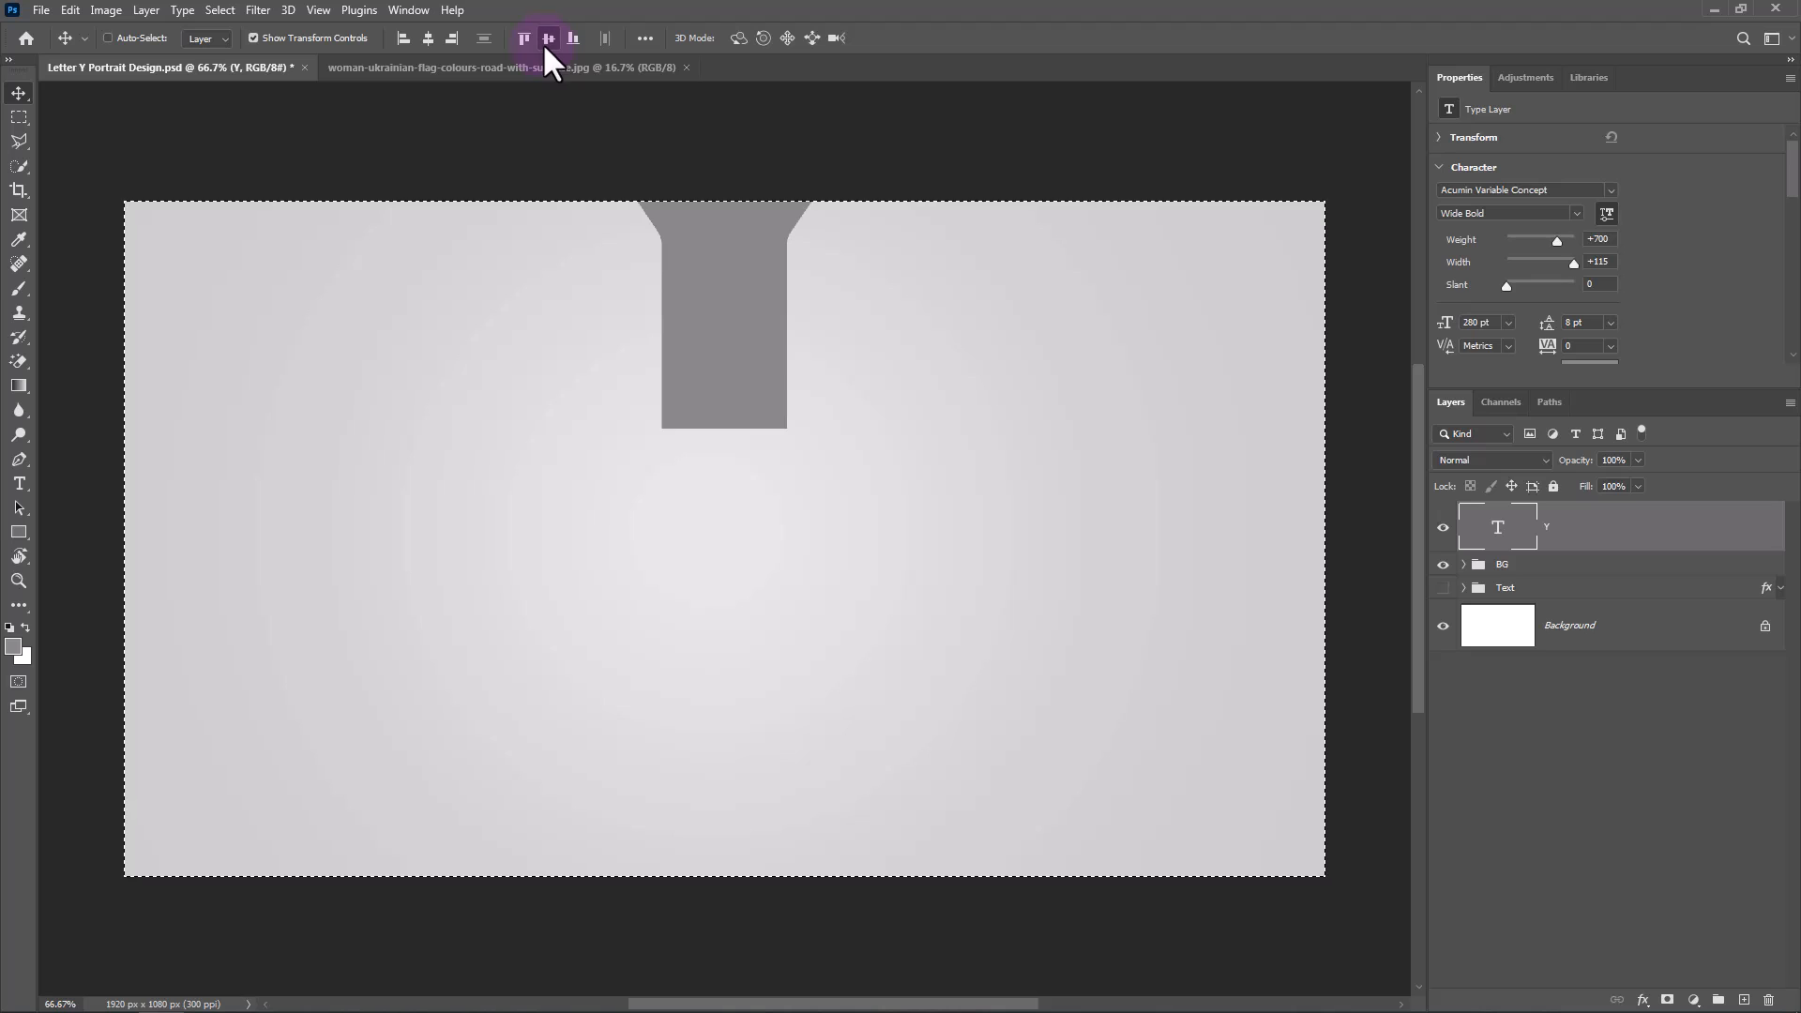
pyautogui.click(546, 40)
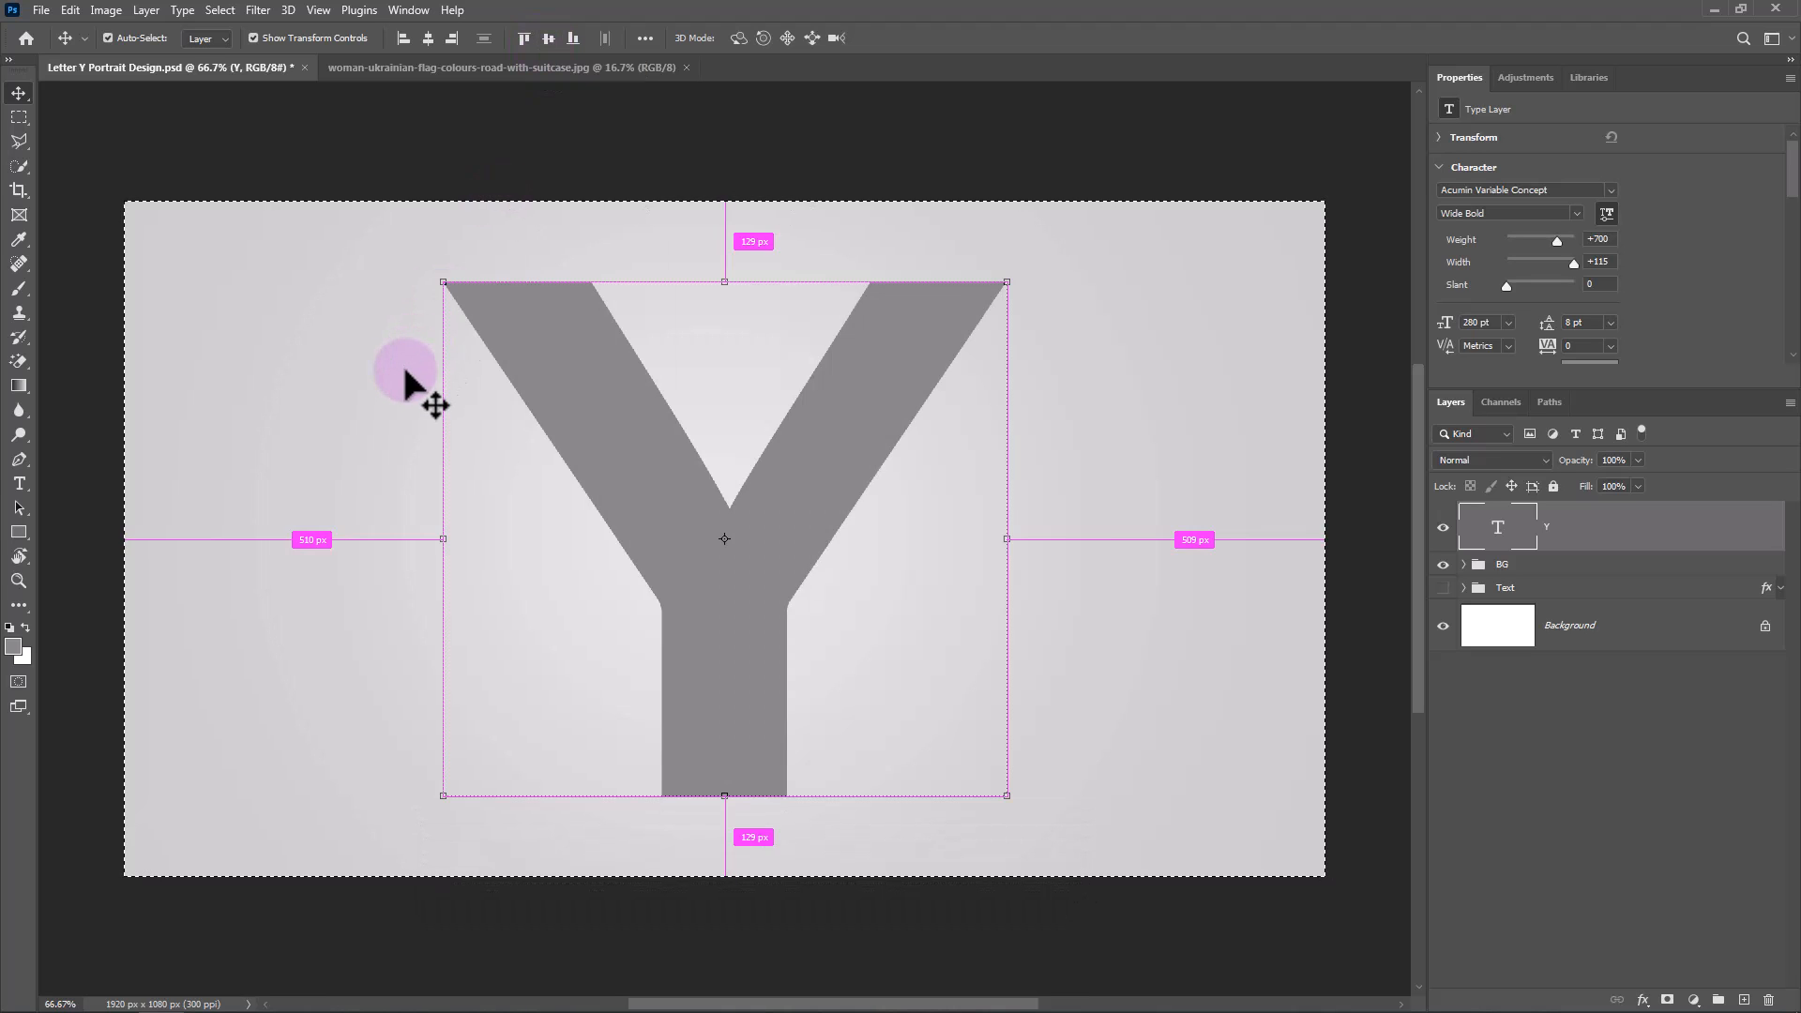
pyautogui.hotkey('ctrl', 'd')
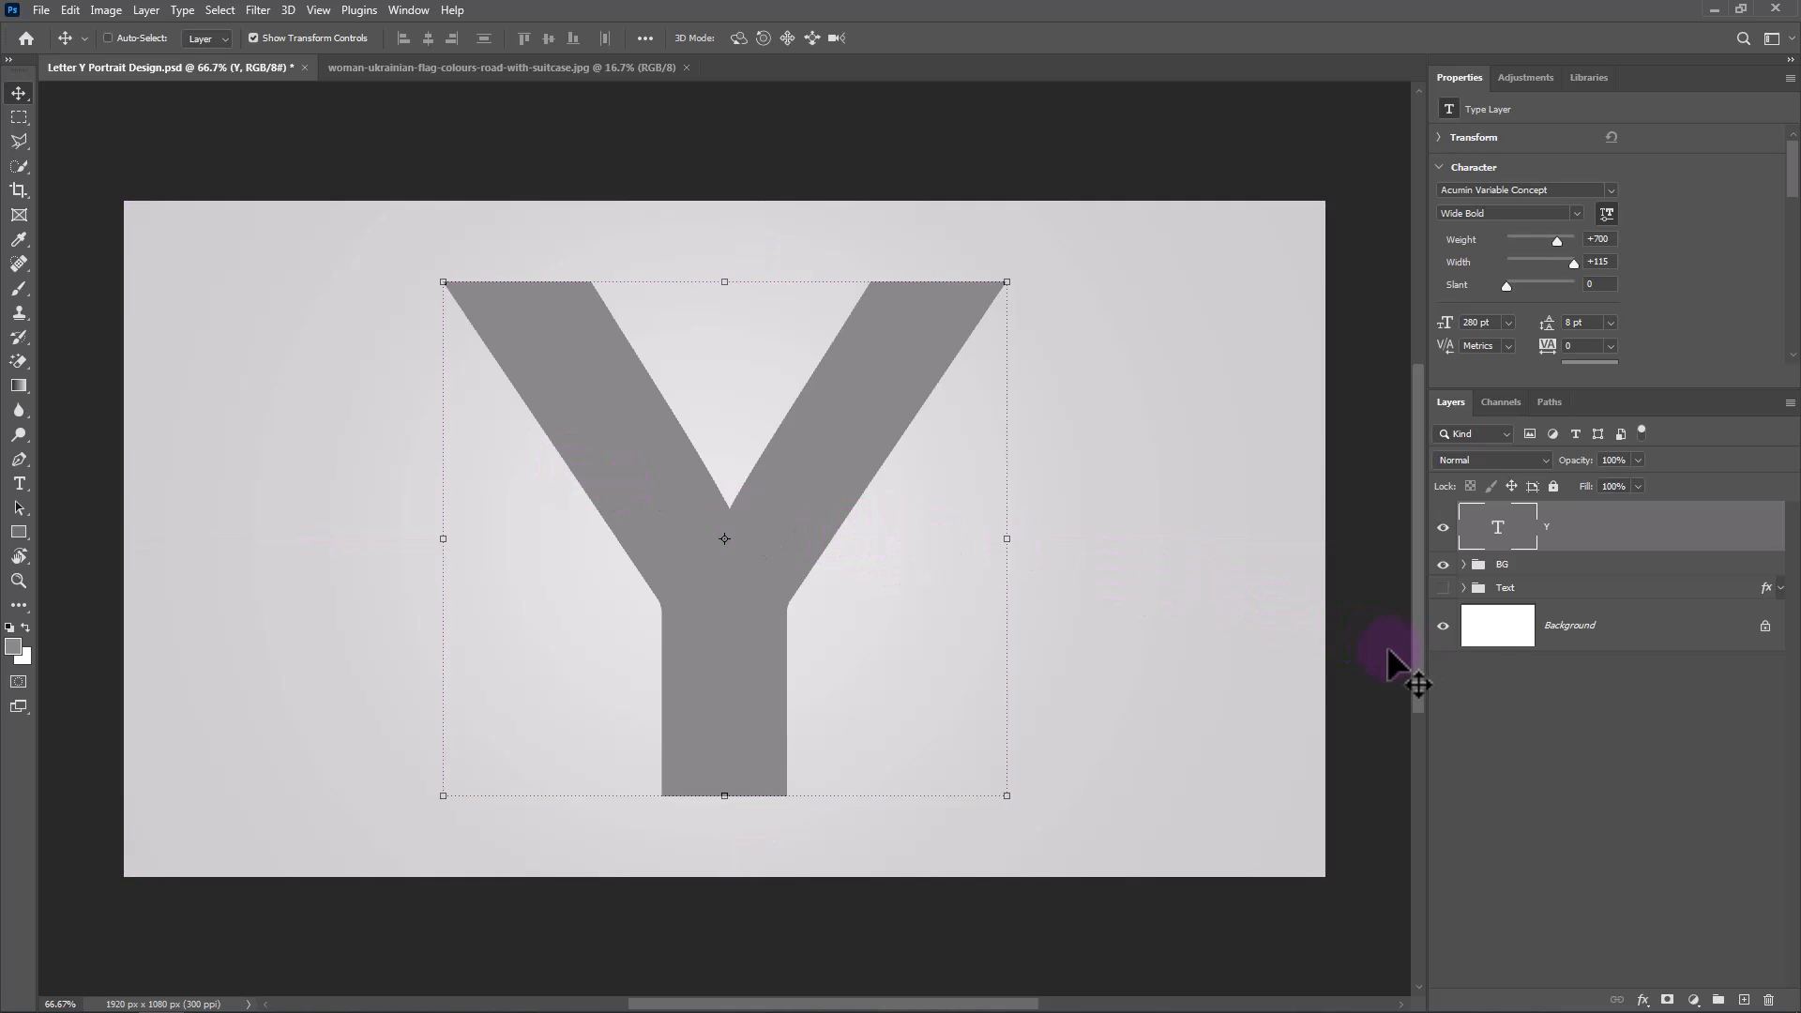
# Add an Inner Shadow effect to the Y text layer through its layer style settings.
pyautogui.rightClick(1641, 549)
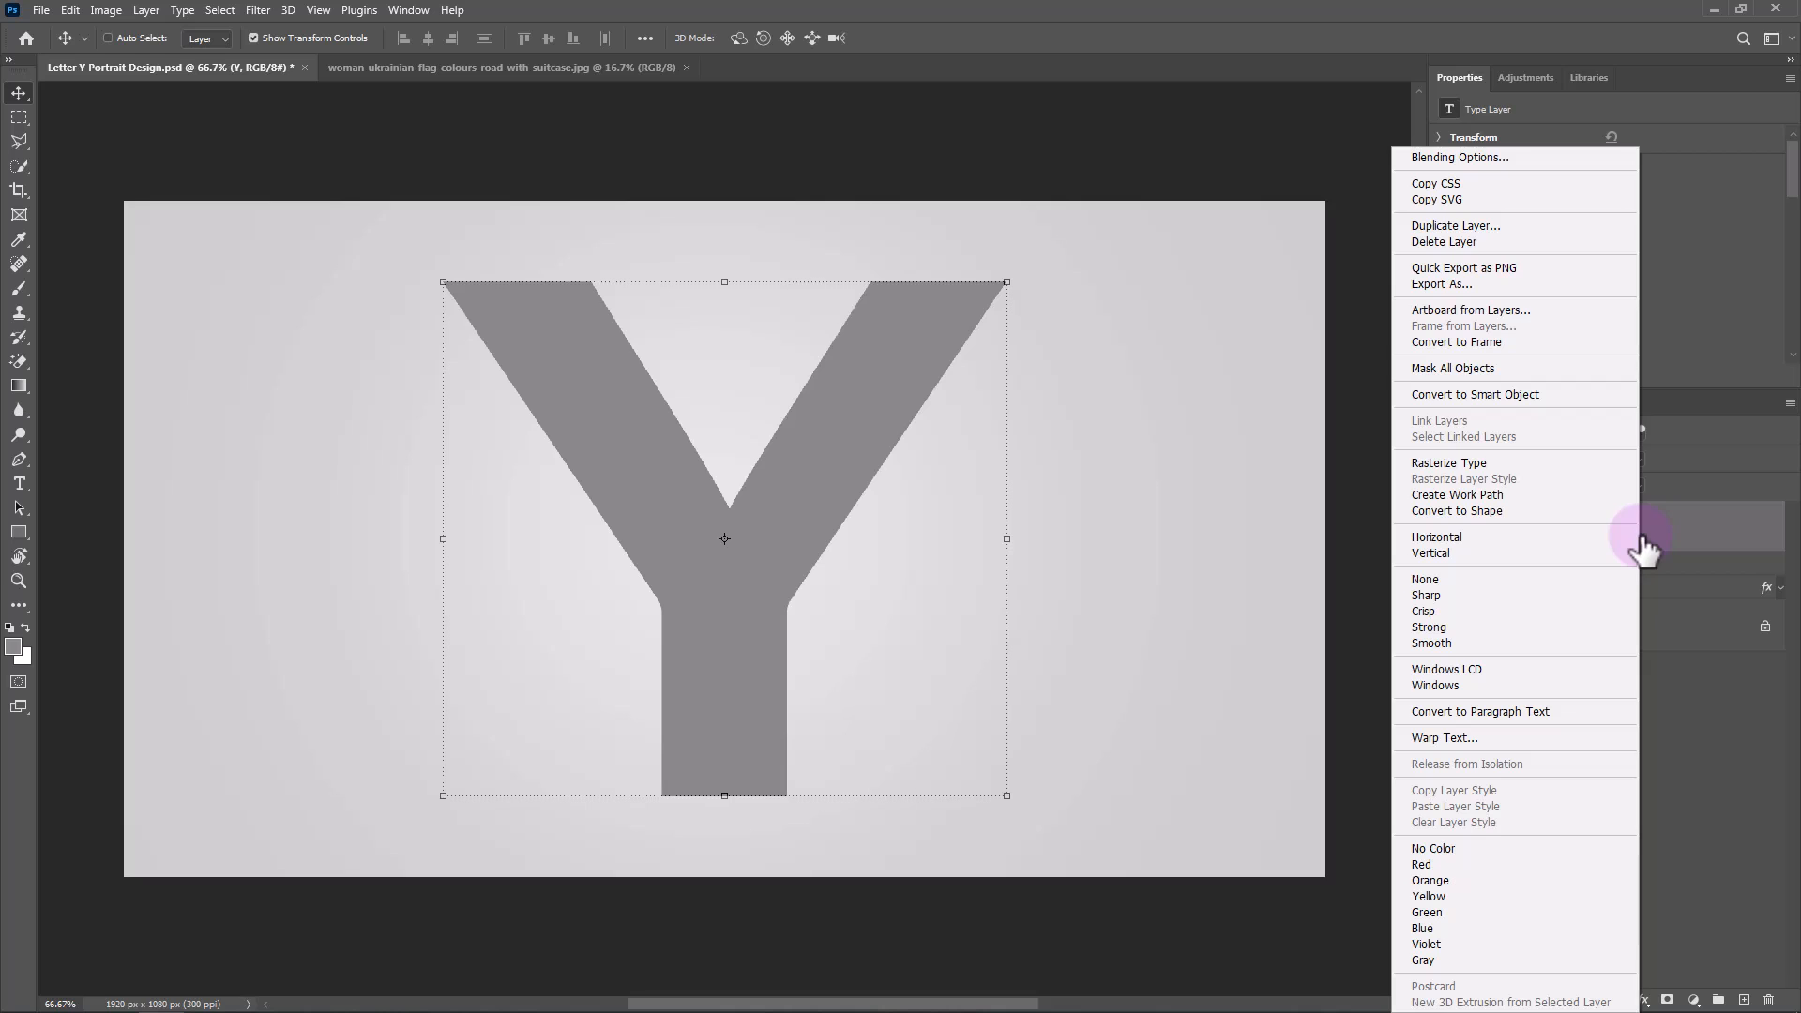
pyautogui.click(1456, 162)
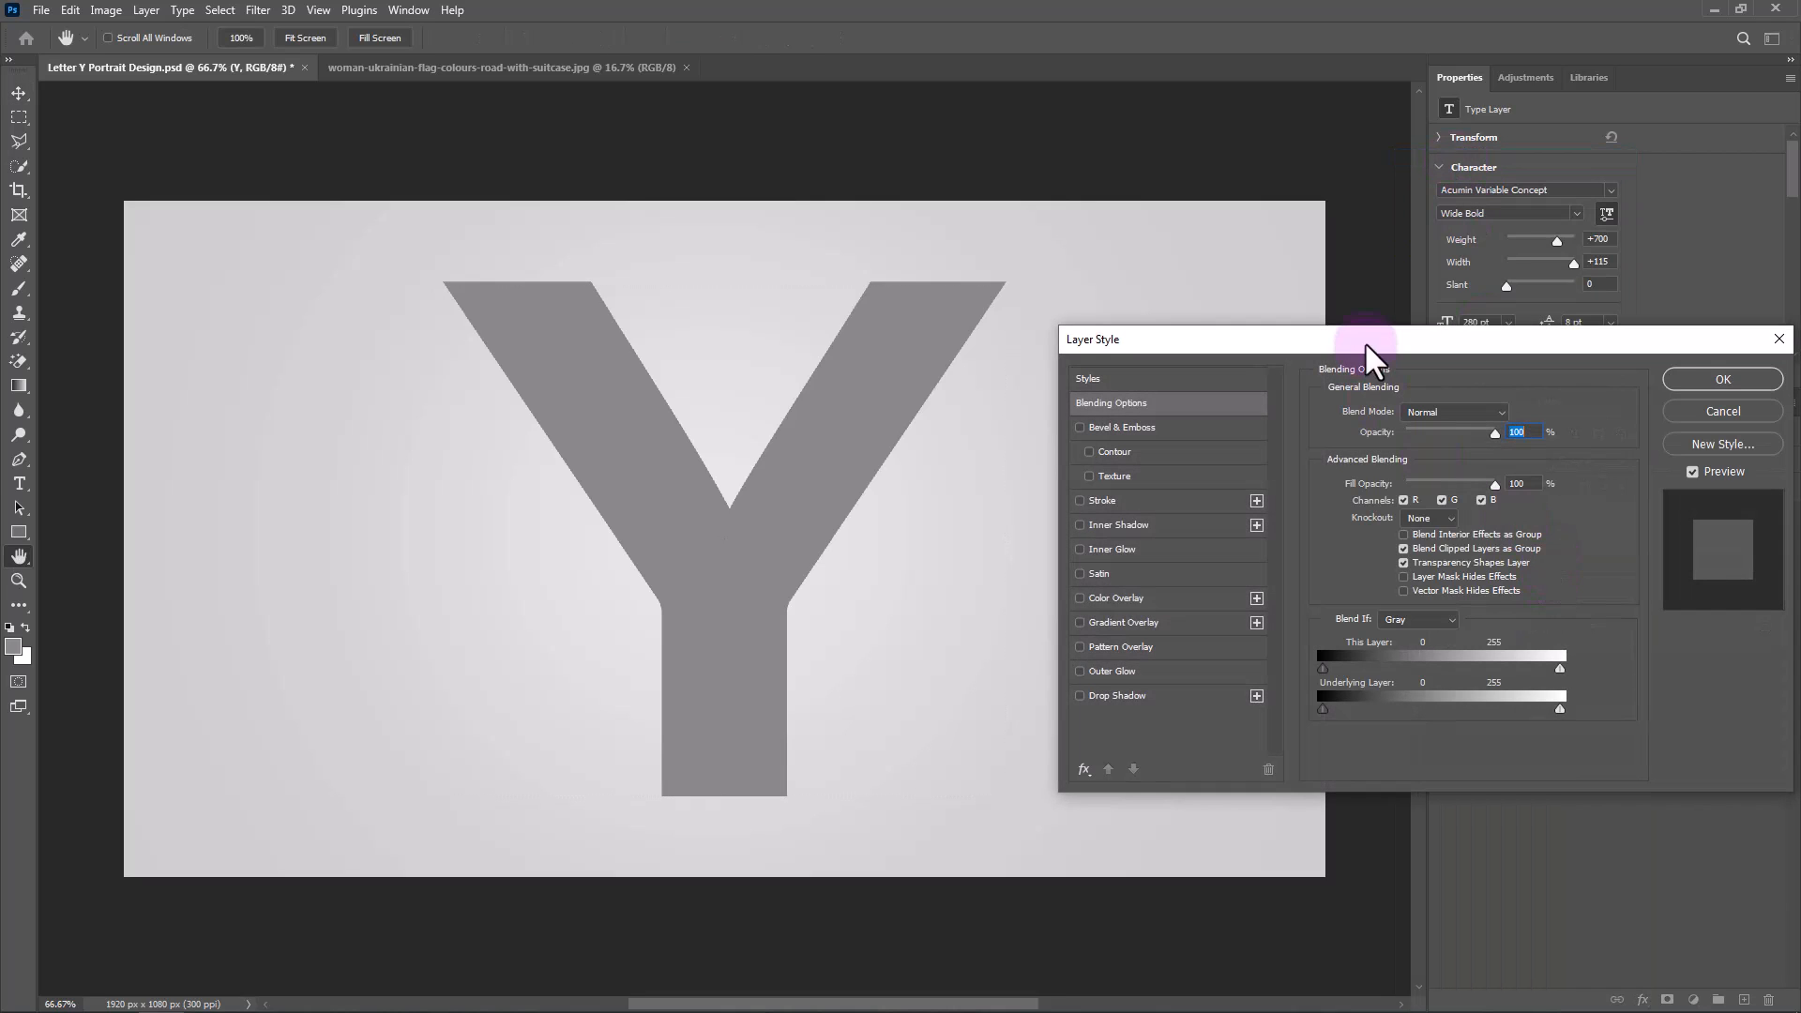
pyautogui.moveTo(1365, 341); pyautogui.dragTo(1236, 281)
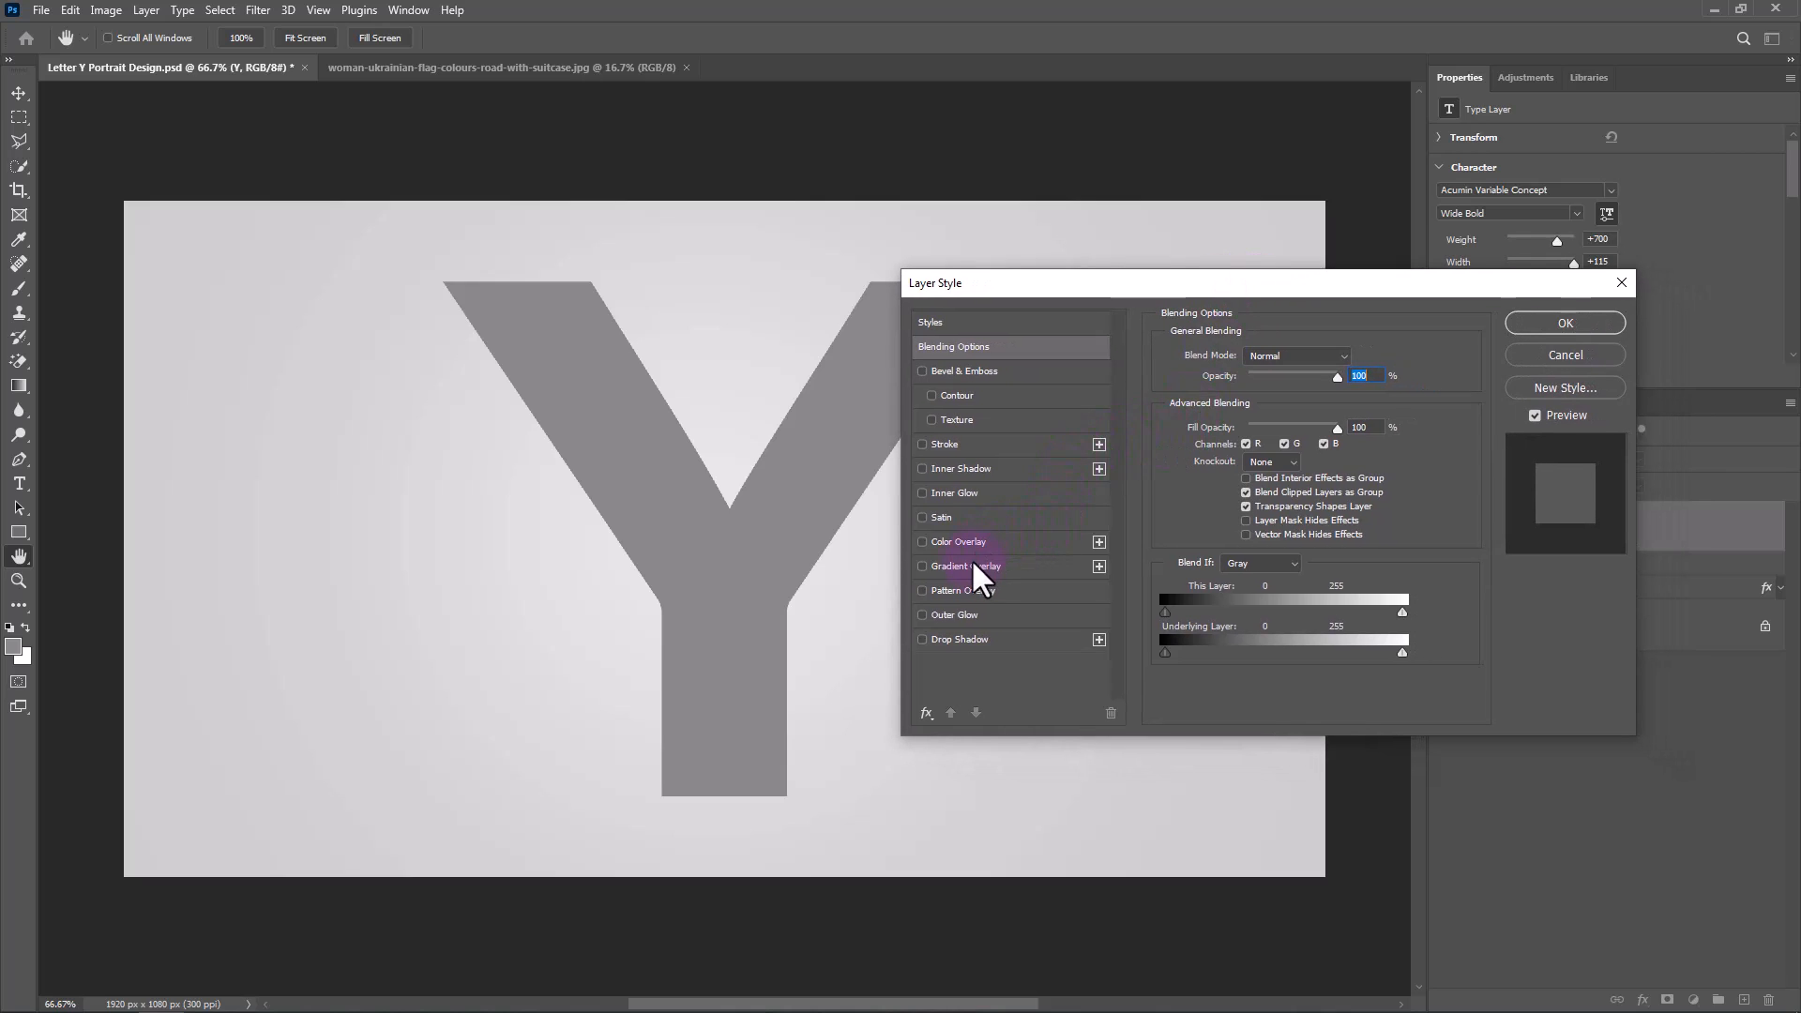
pyautogui.click(961, 468)
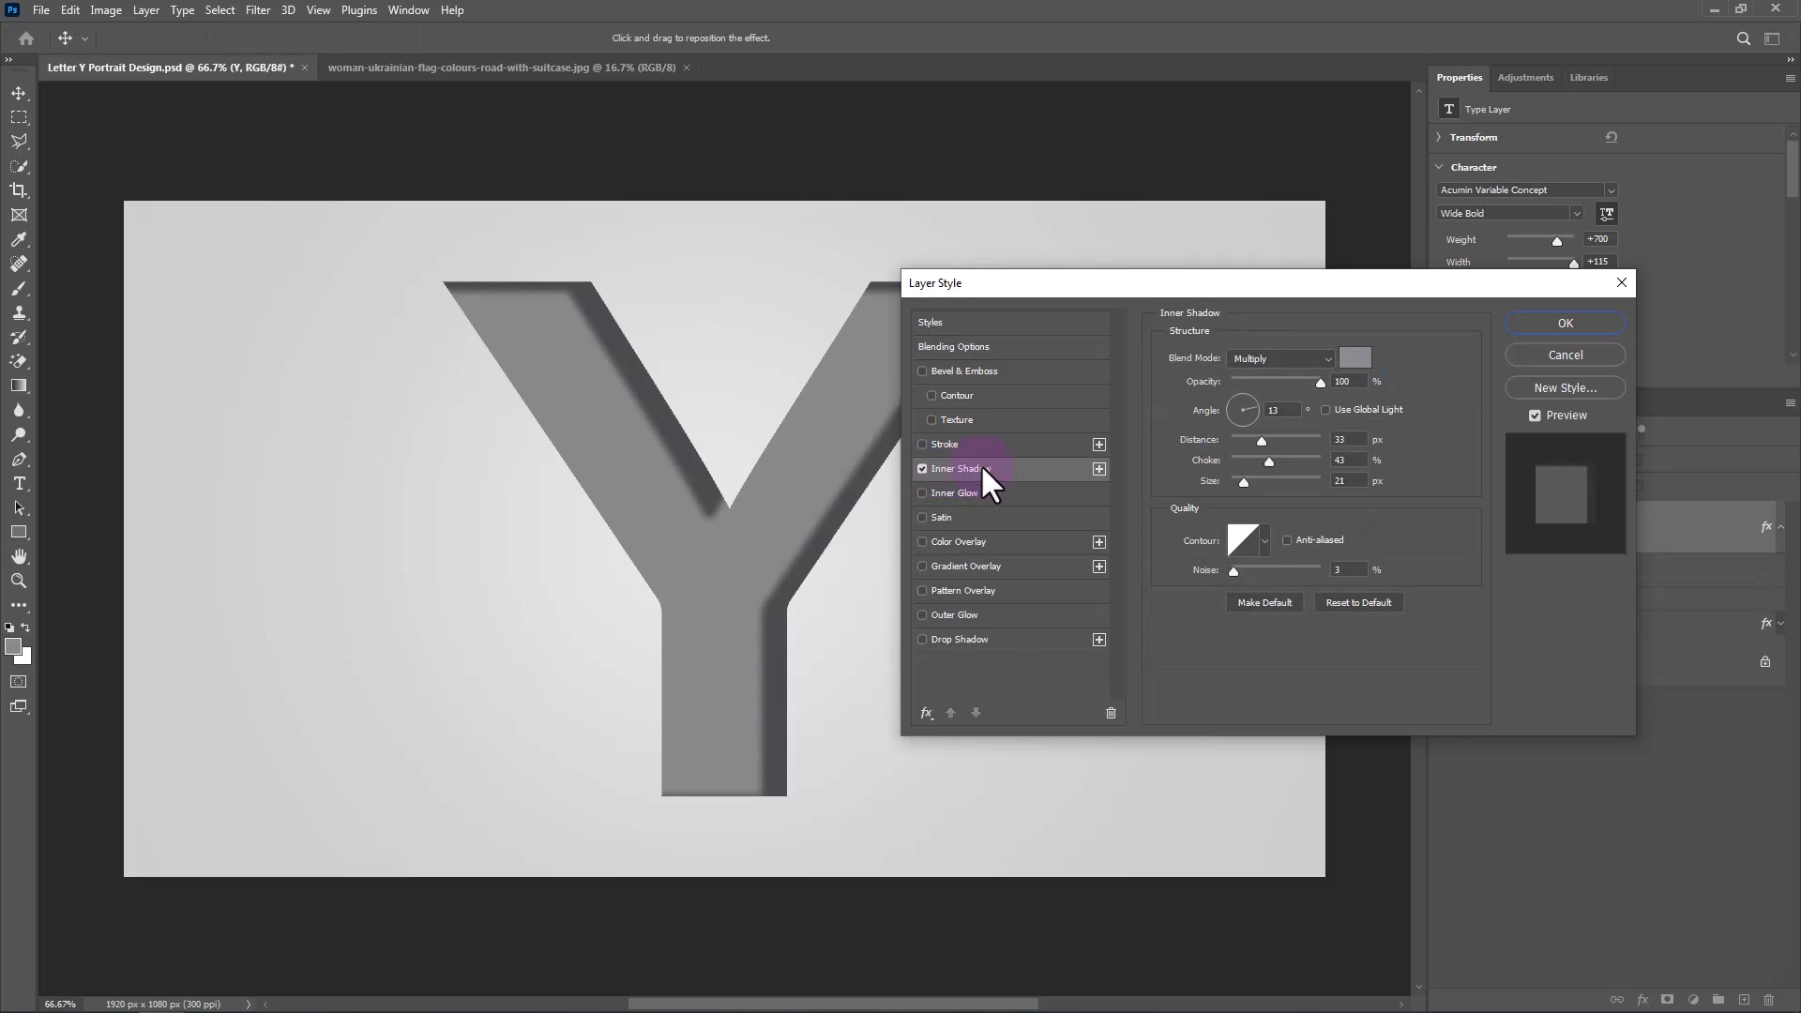
# Set the Y layer's inner shadow colour to 6d6e6f and apply the layer style.
pyautogui.click(1354, 359)
pyautogui.click(1181, 356)
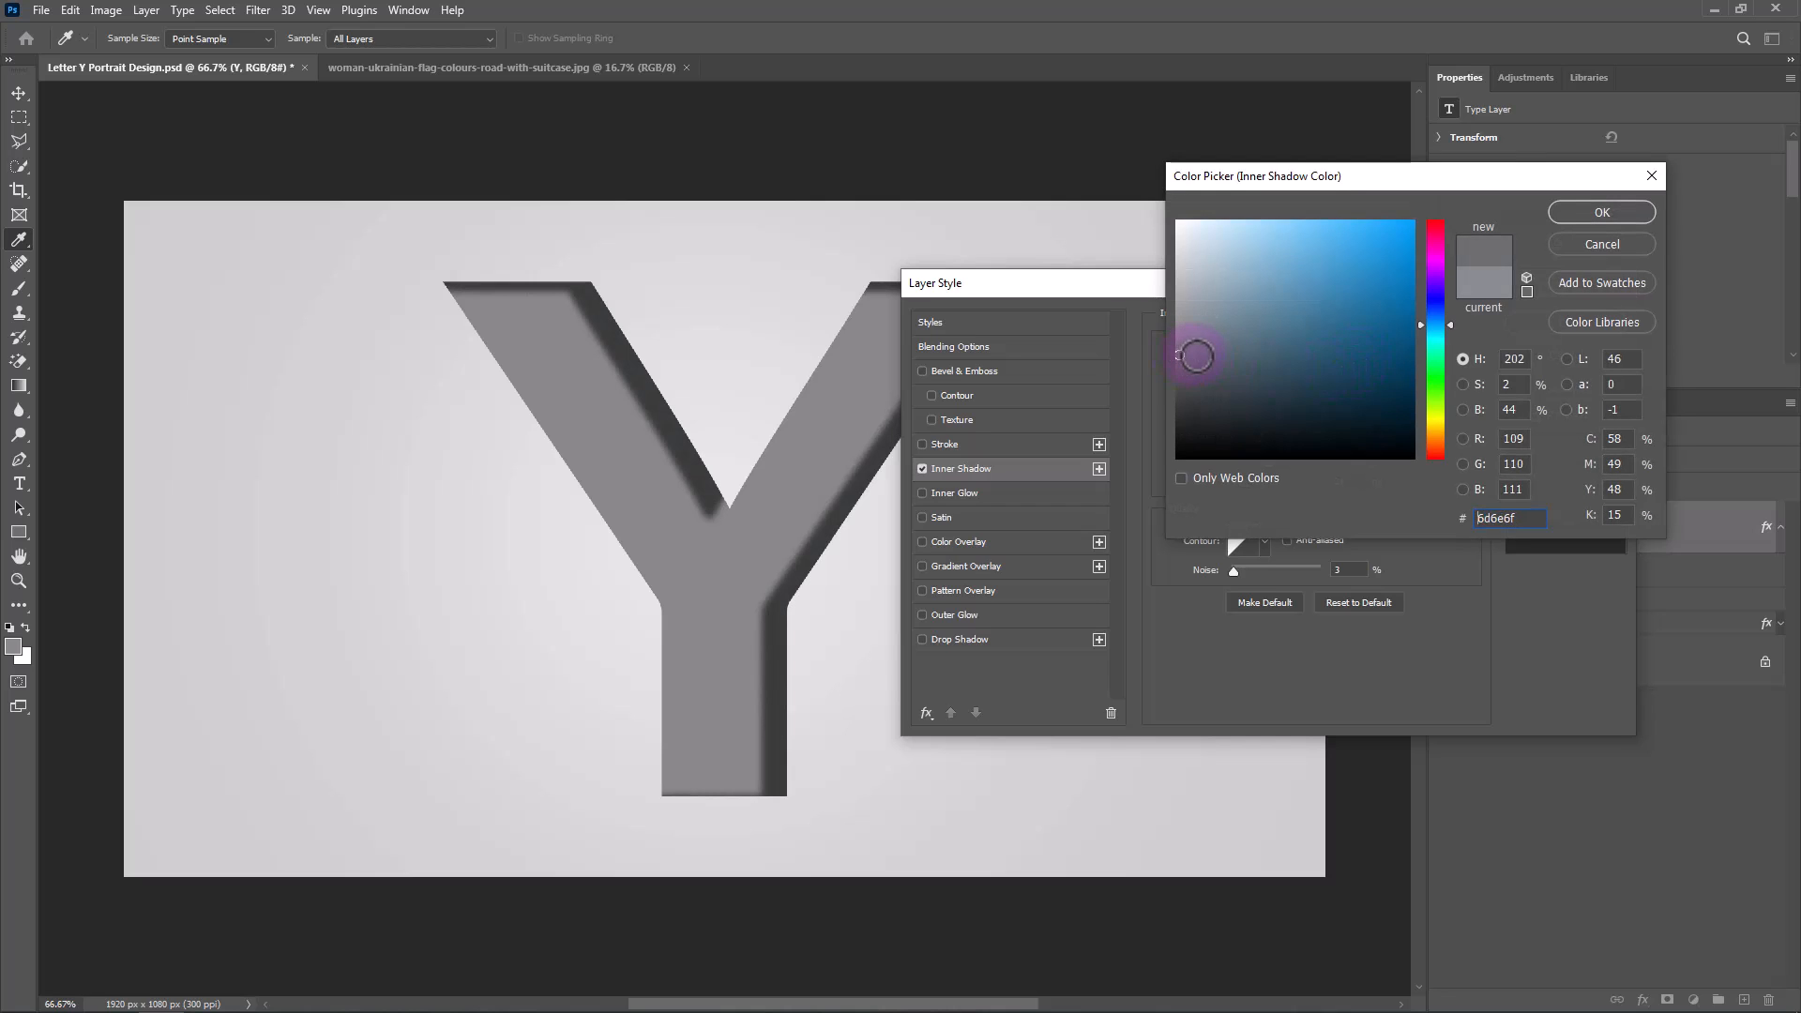
pyautogui.click(1563, 215)
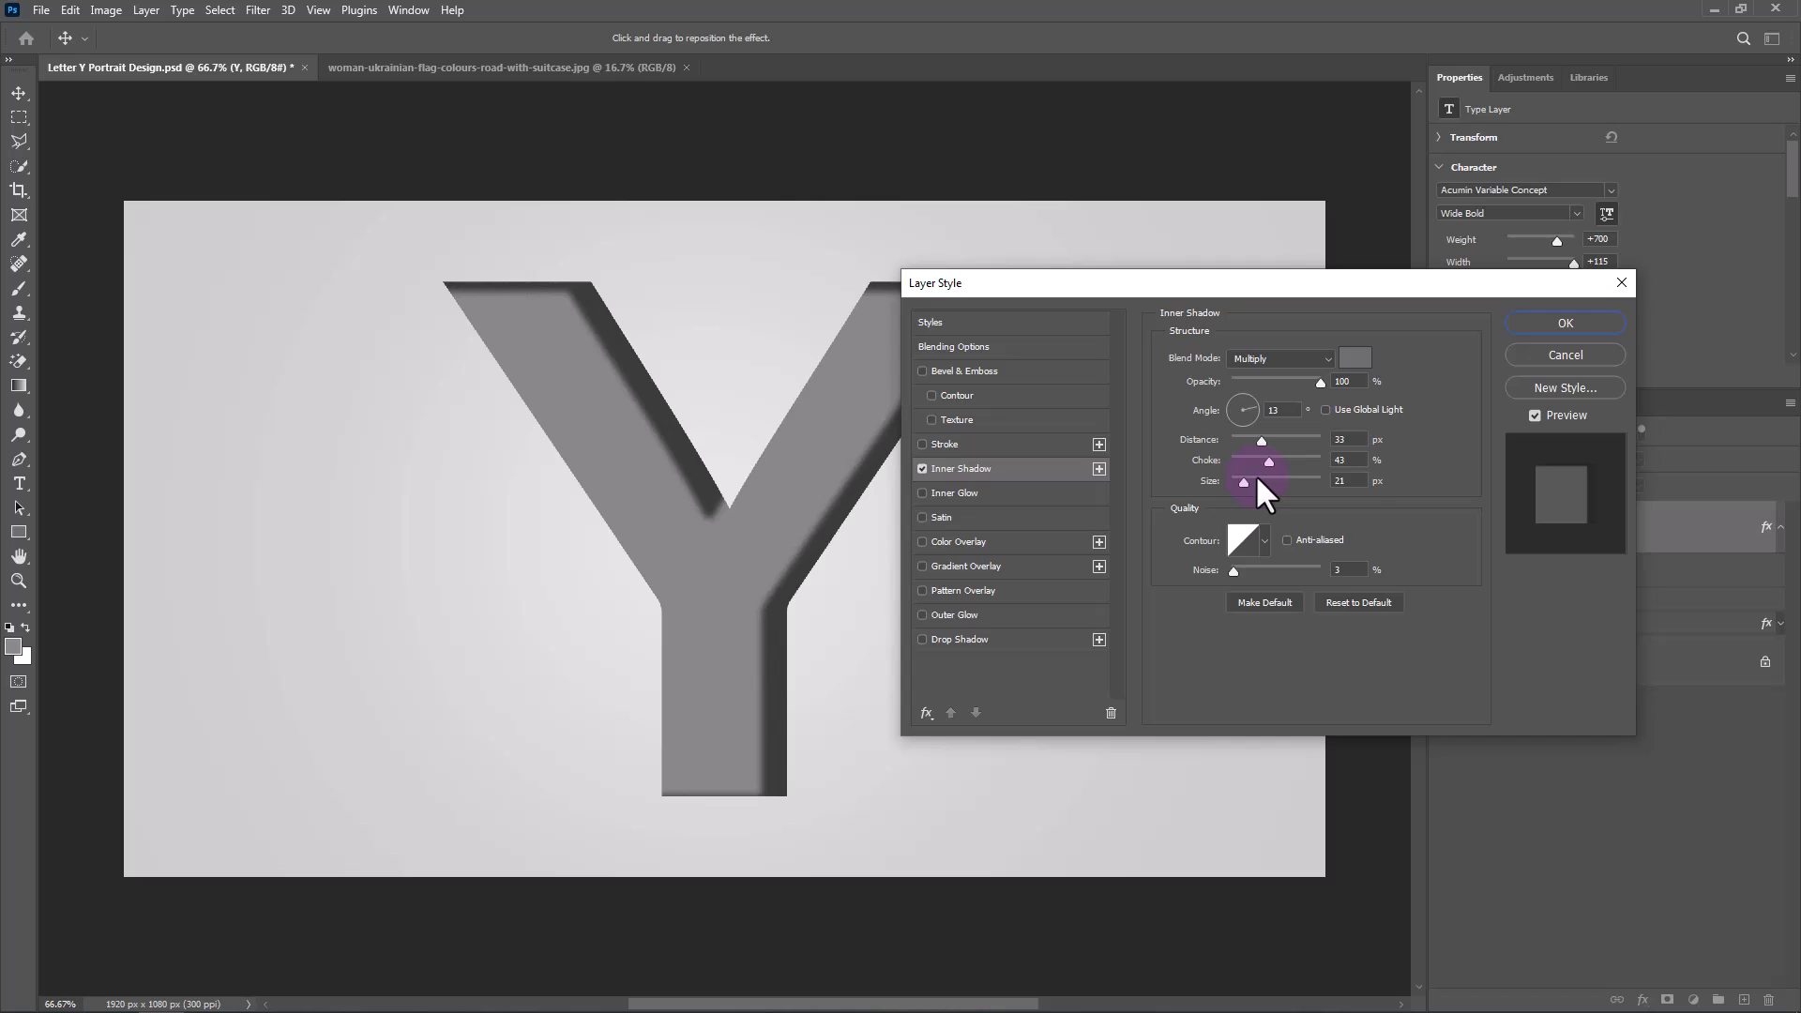
pyautogui.click(1234, 570)
pyautogui.click(1544, 323)
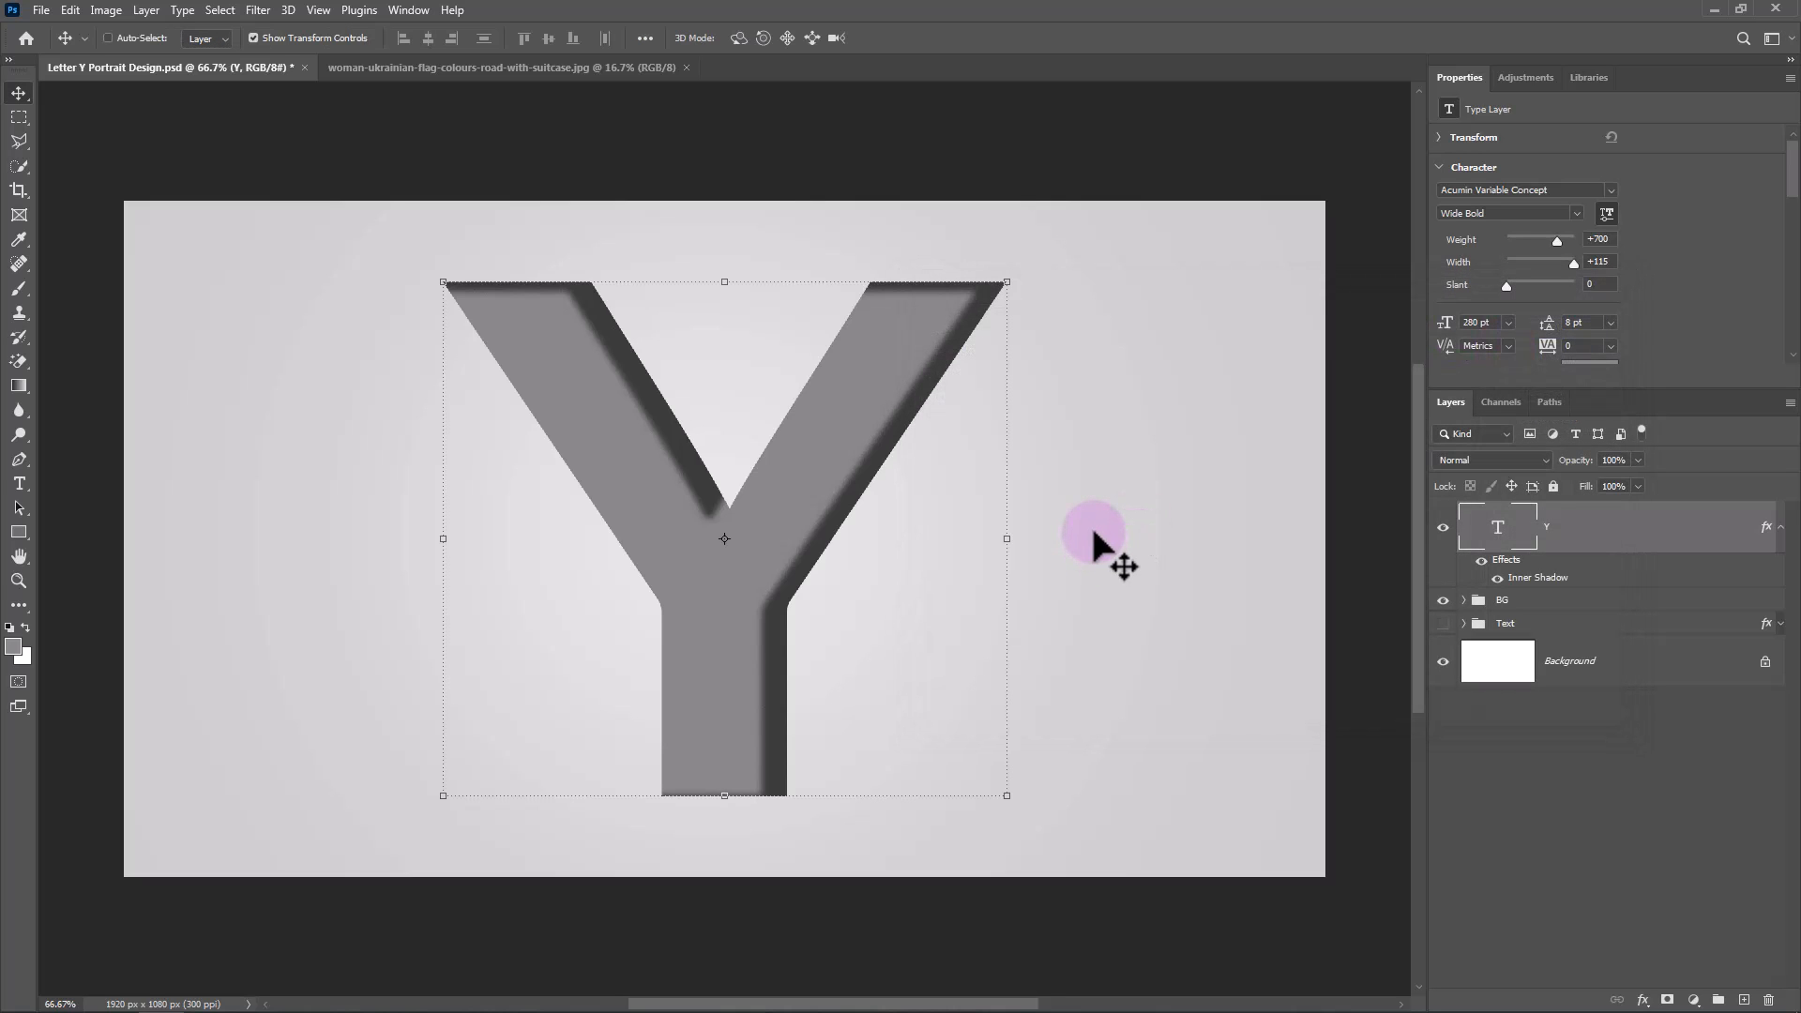
# Copy the girl-on-suitcase photo from its own document into the Letter Y Portrait Design document, above the Y layer.
pyautogui.click(494, 65)
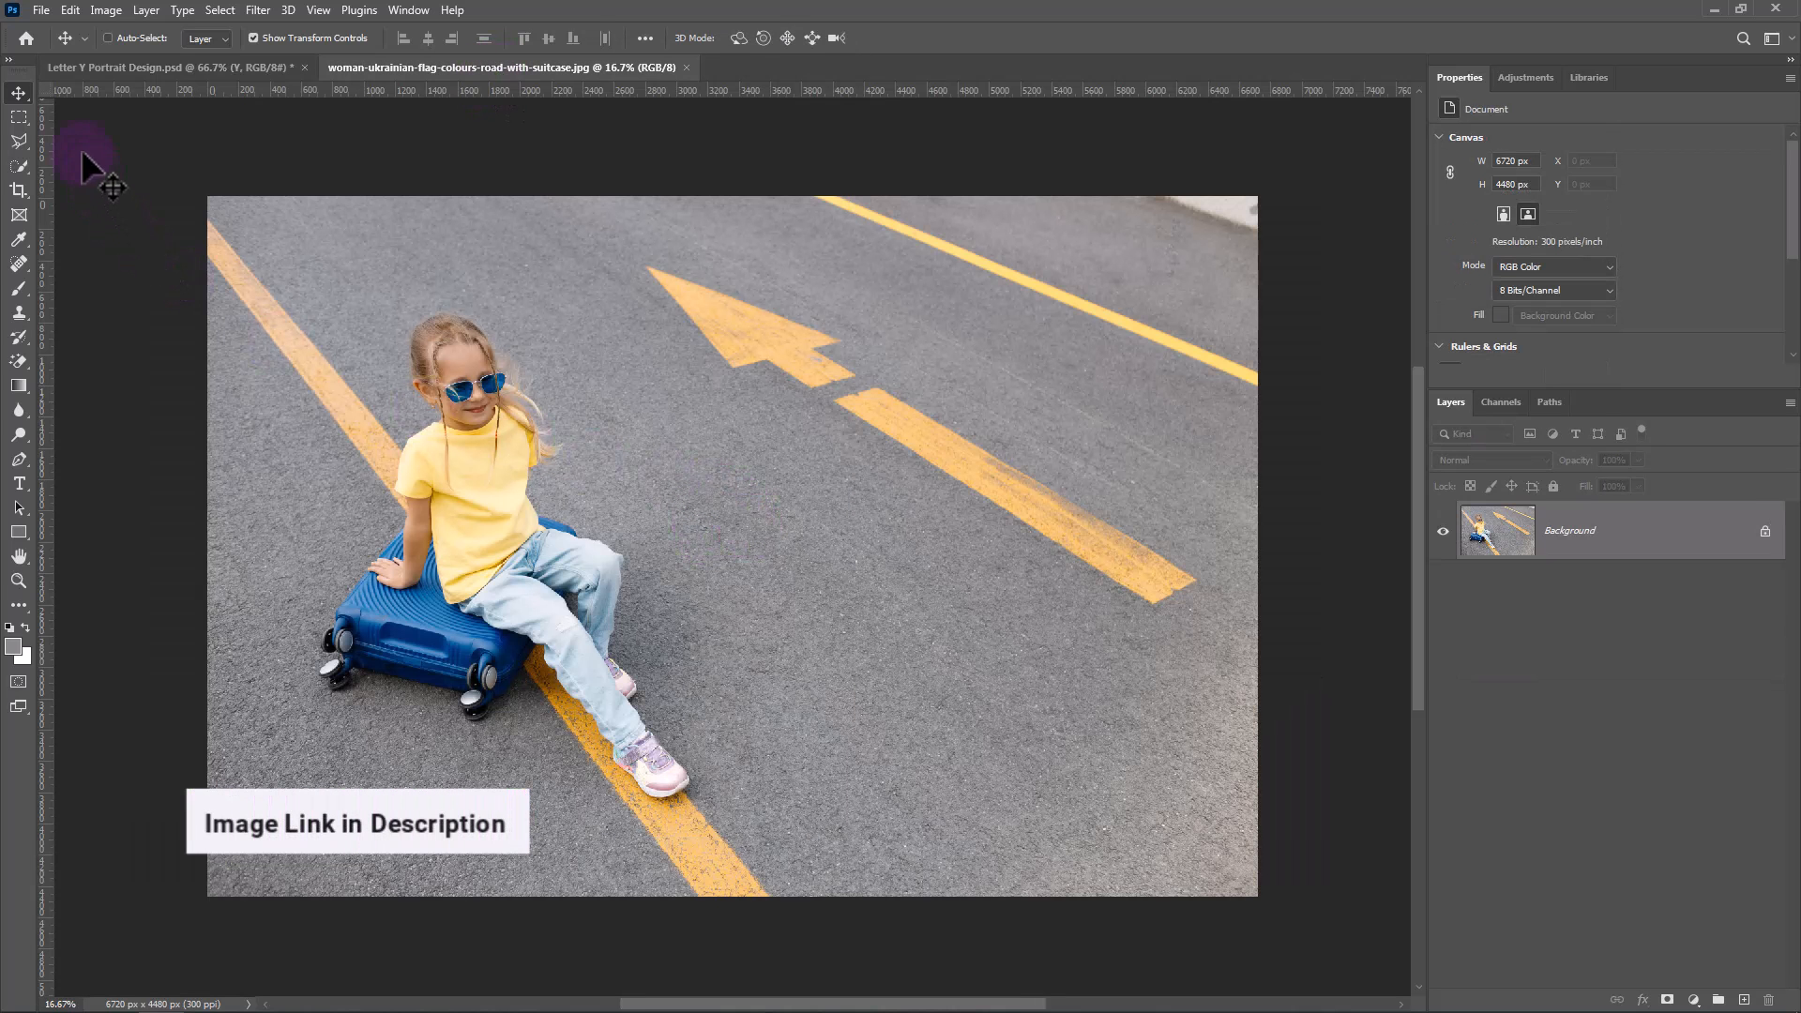
pyautogui.moveTo(711, 452); pyautogui.dragTo(596, 351)
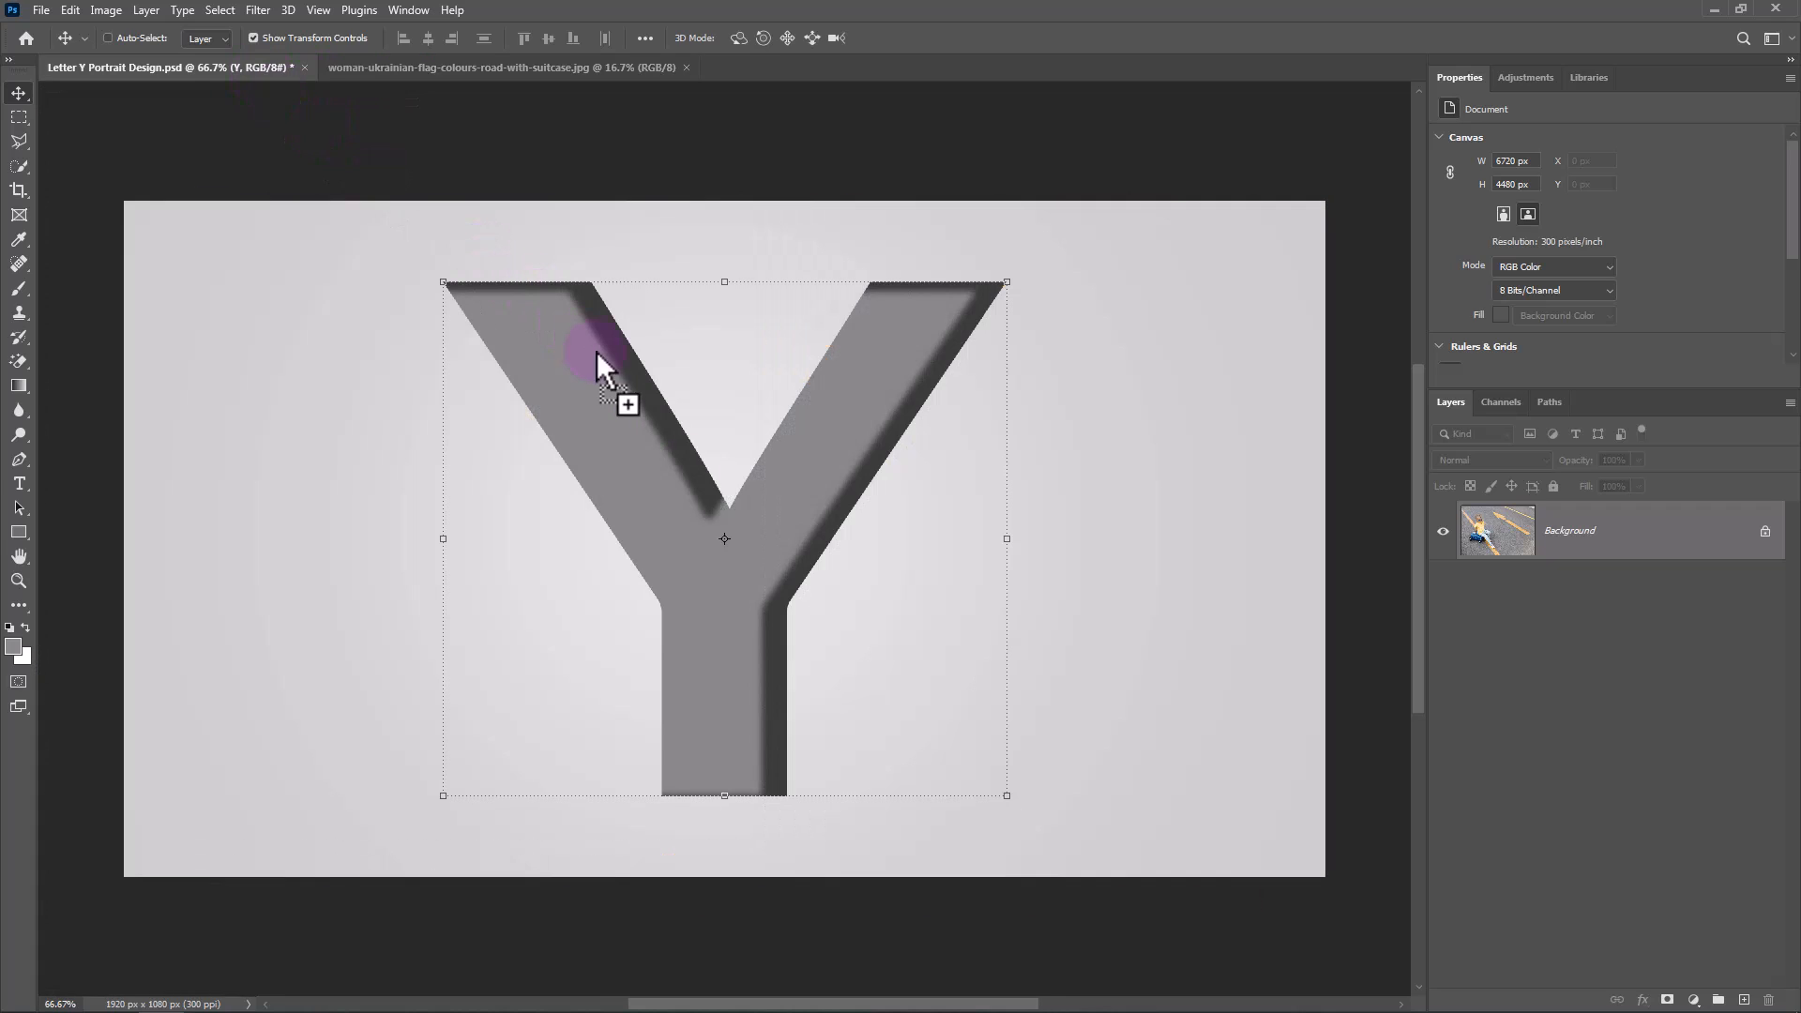
pyautogui.moveTo(728, 578); pyautogui.dragTo(728, 577)
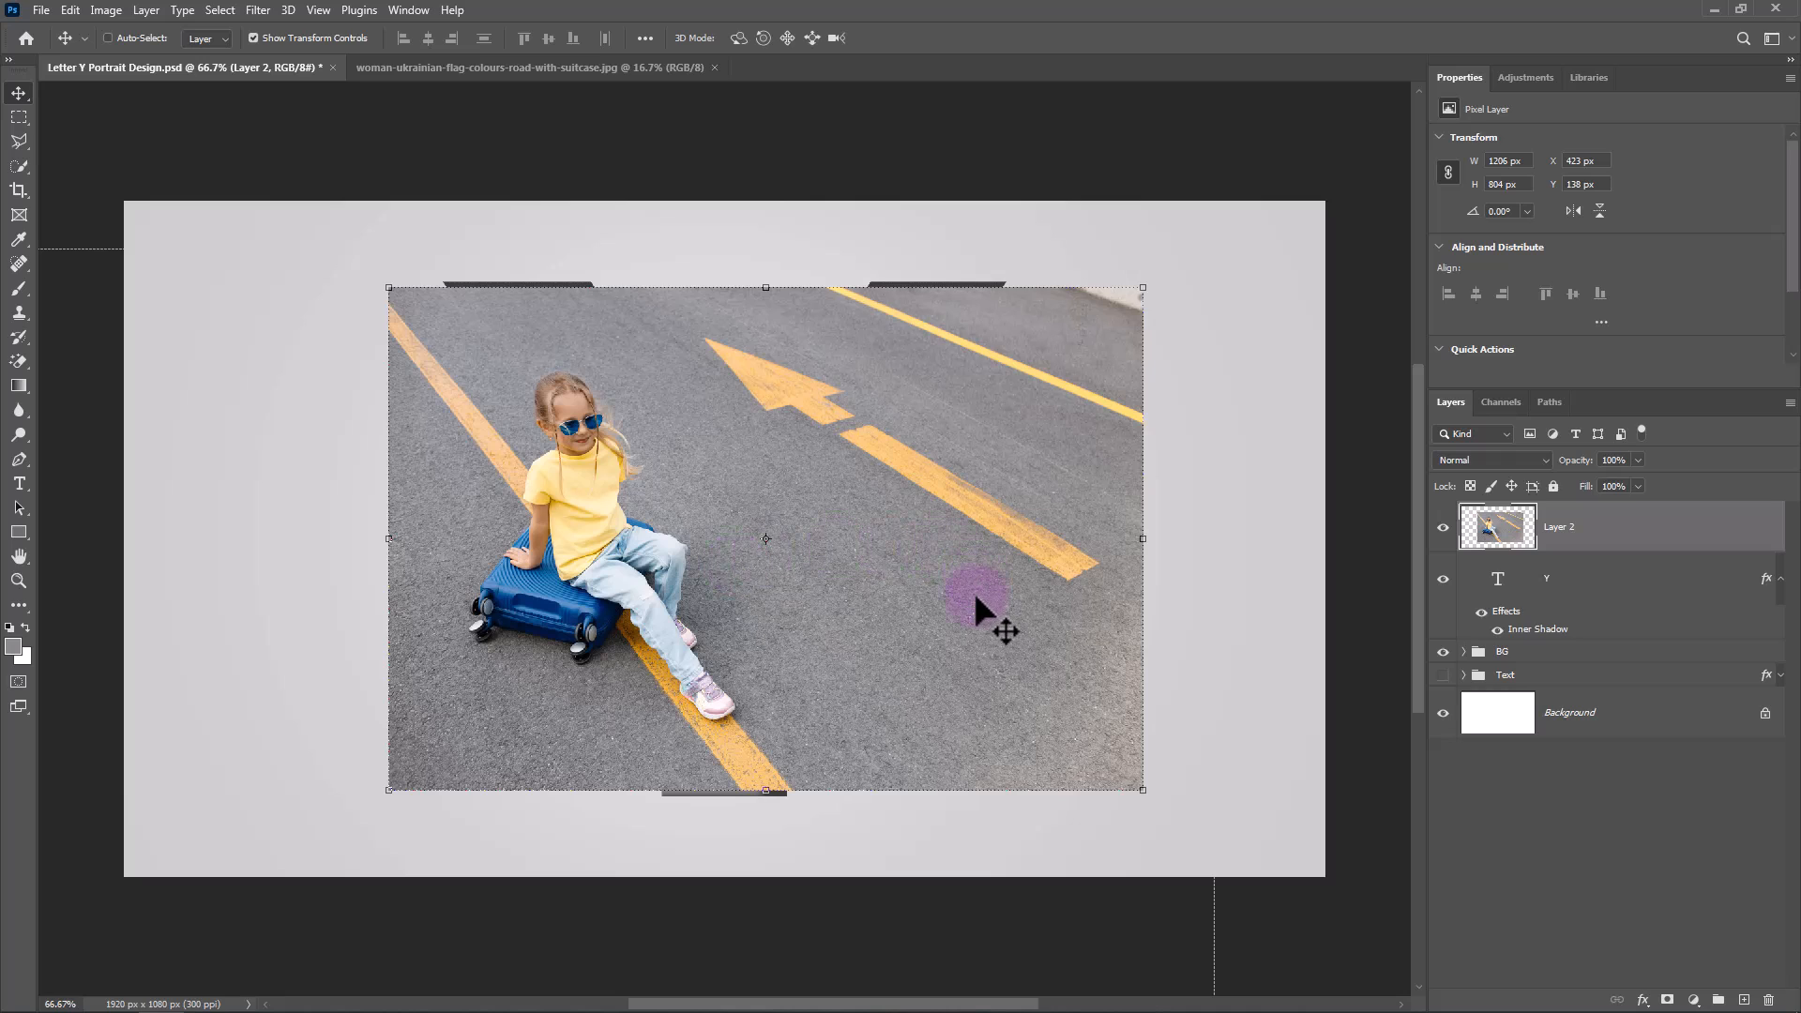
# Flip the photo layer horizontally with Free Transform.
pyautogui.hotkey('ctrl', 't')
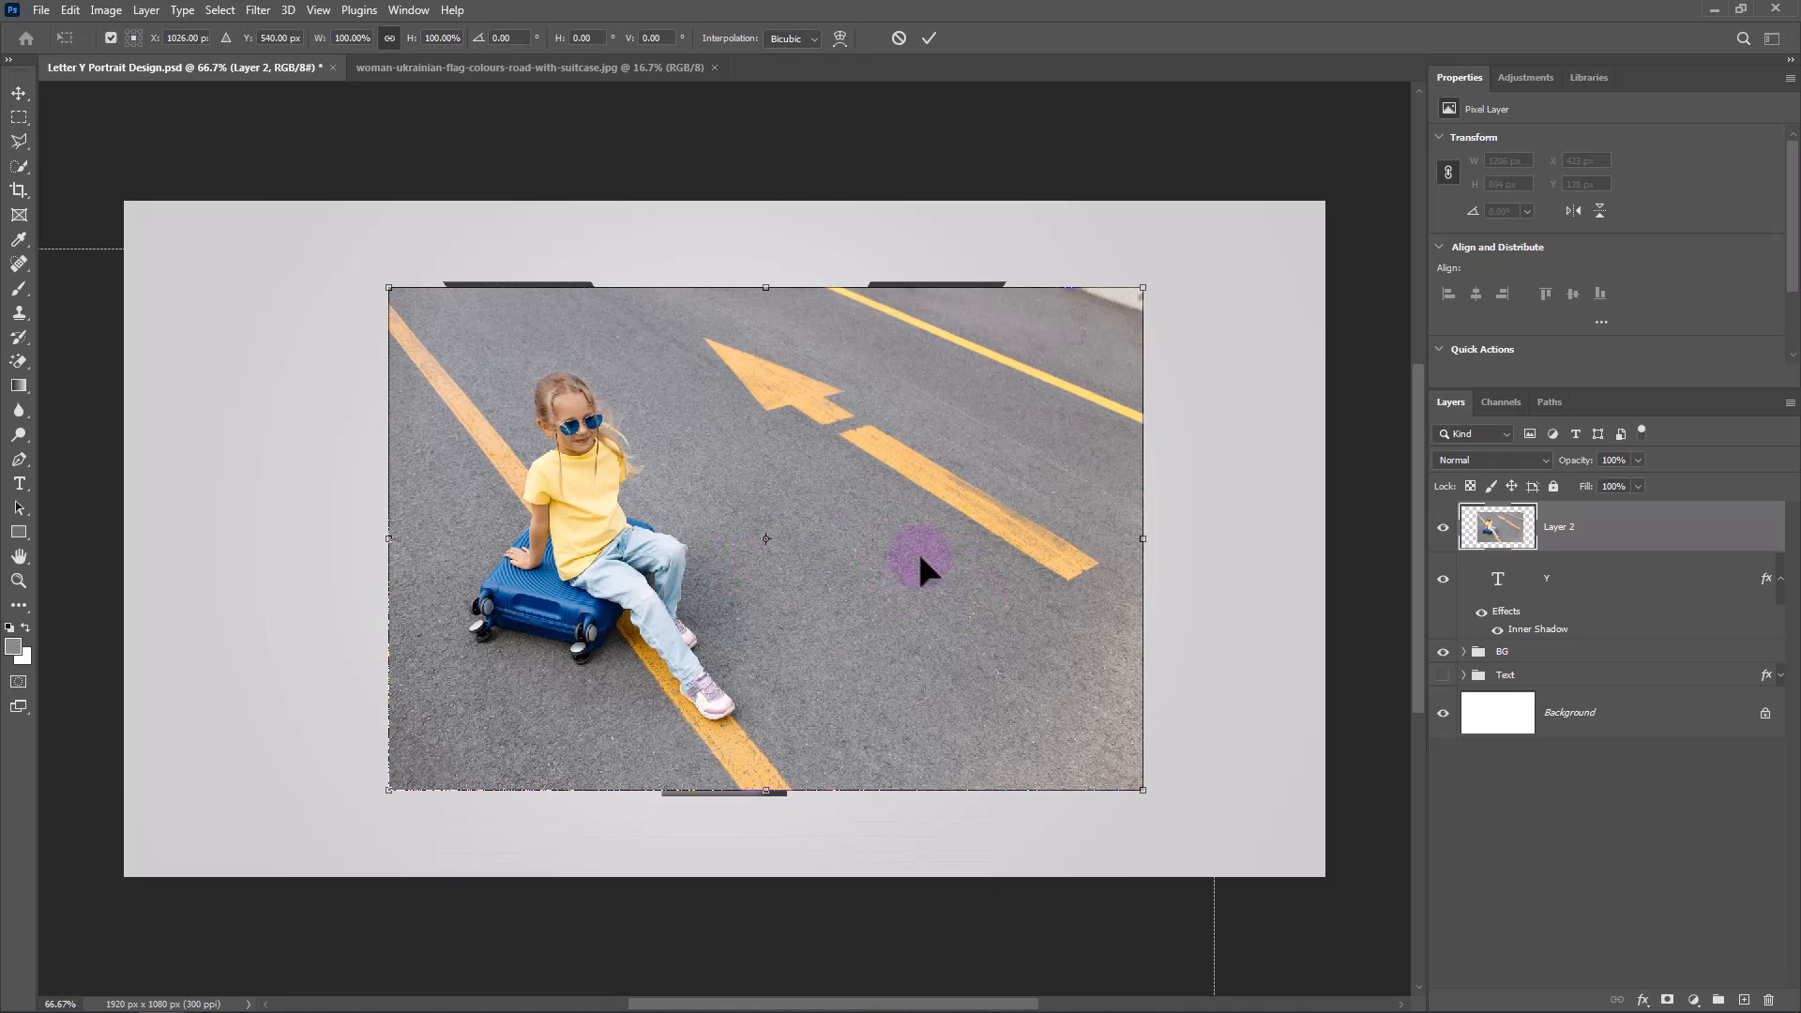
pyautogui.rightClick(914, 513)
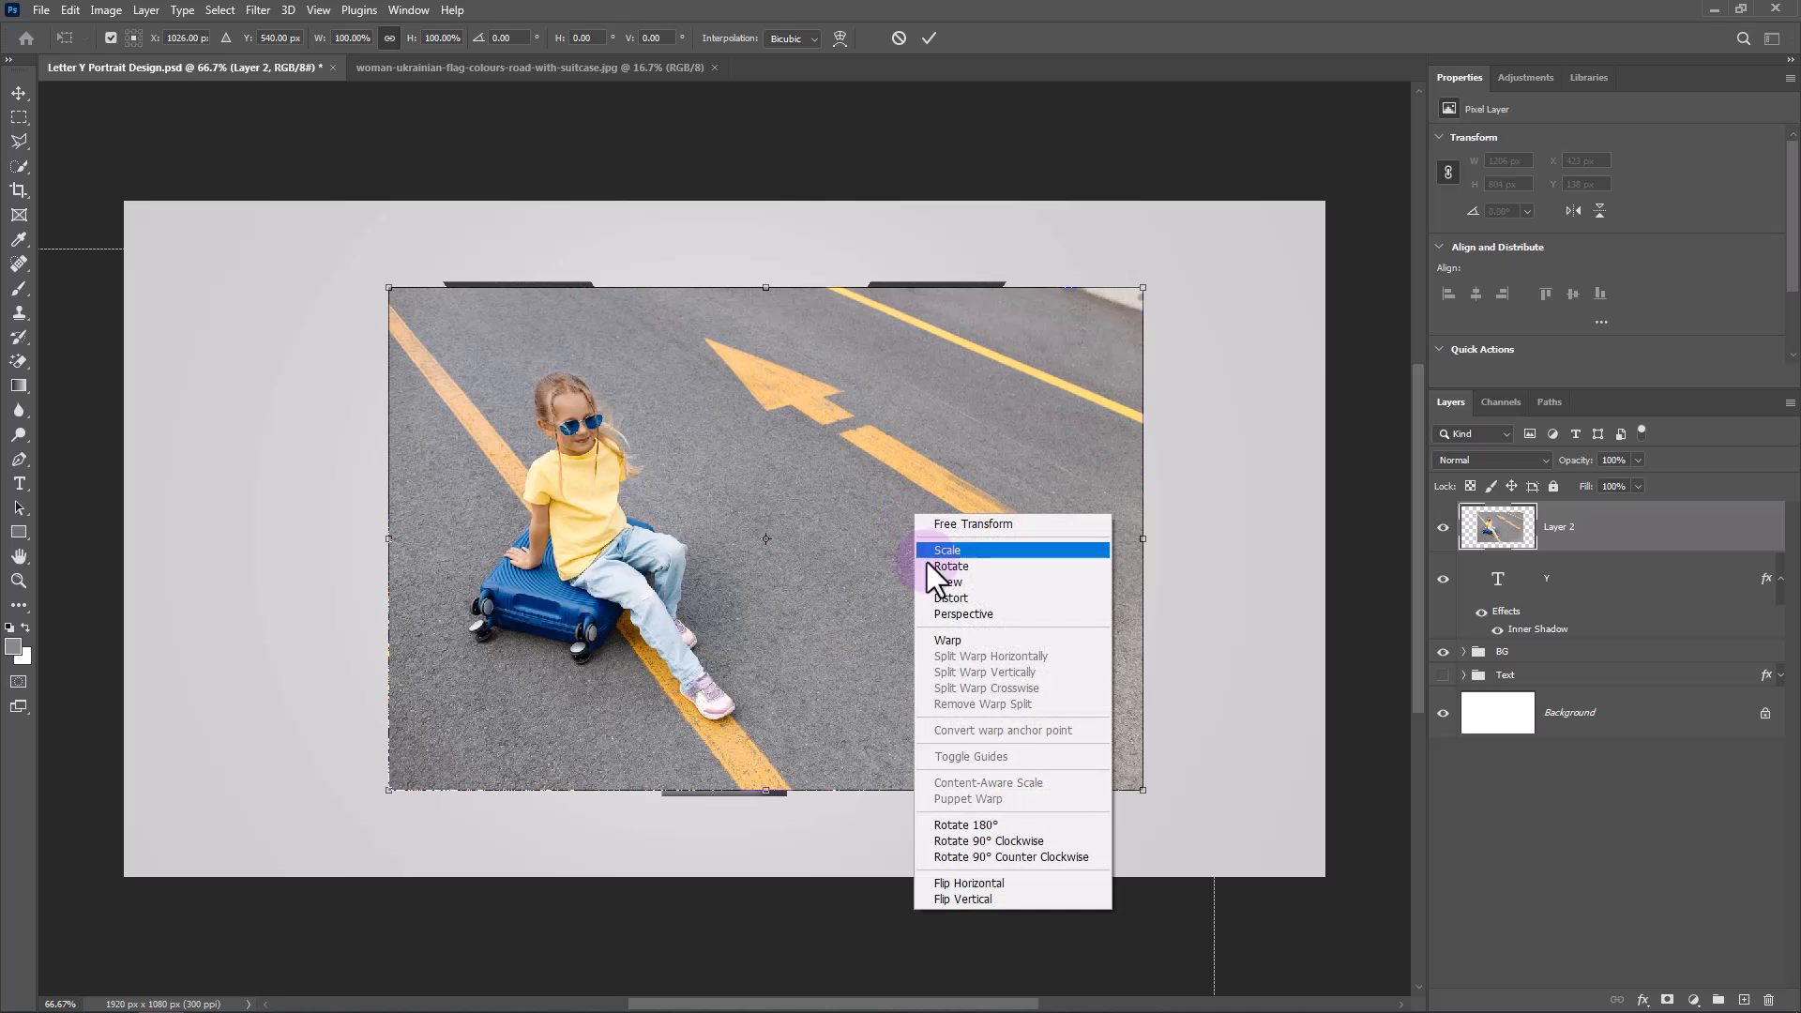
pyautogui.click(987, 880)
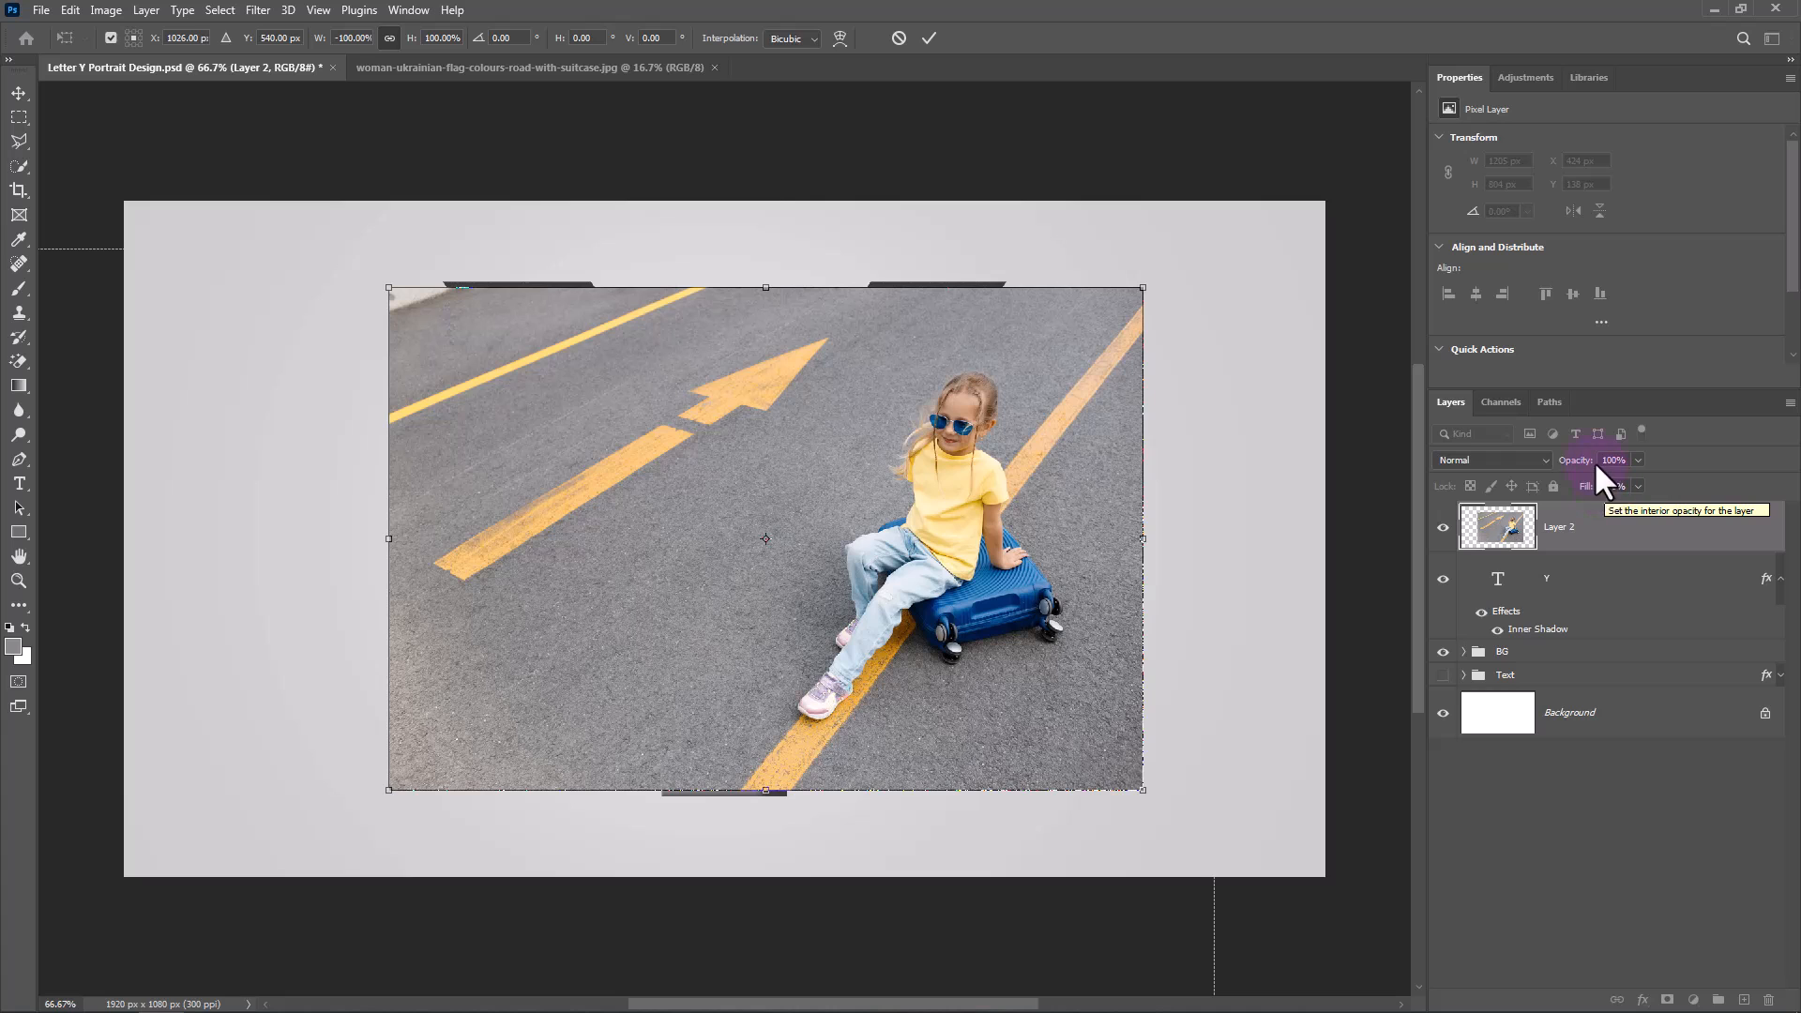
# Enlarge the photo to about 133% and position the girl over the Y at 77% layer opacity, finishing with the opacity at 100%.
pyautogui.moveTo(1595, 460); pyautogui.dragTo(1562, 463)
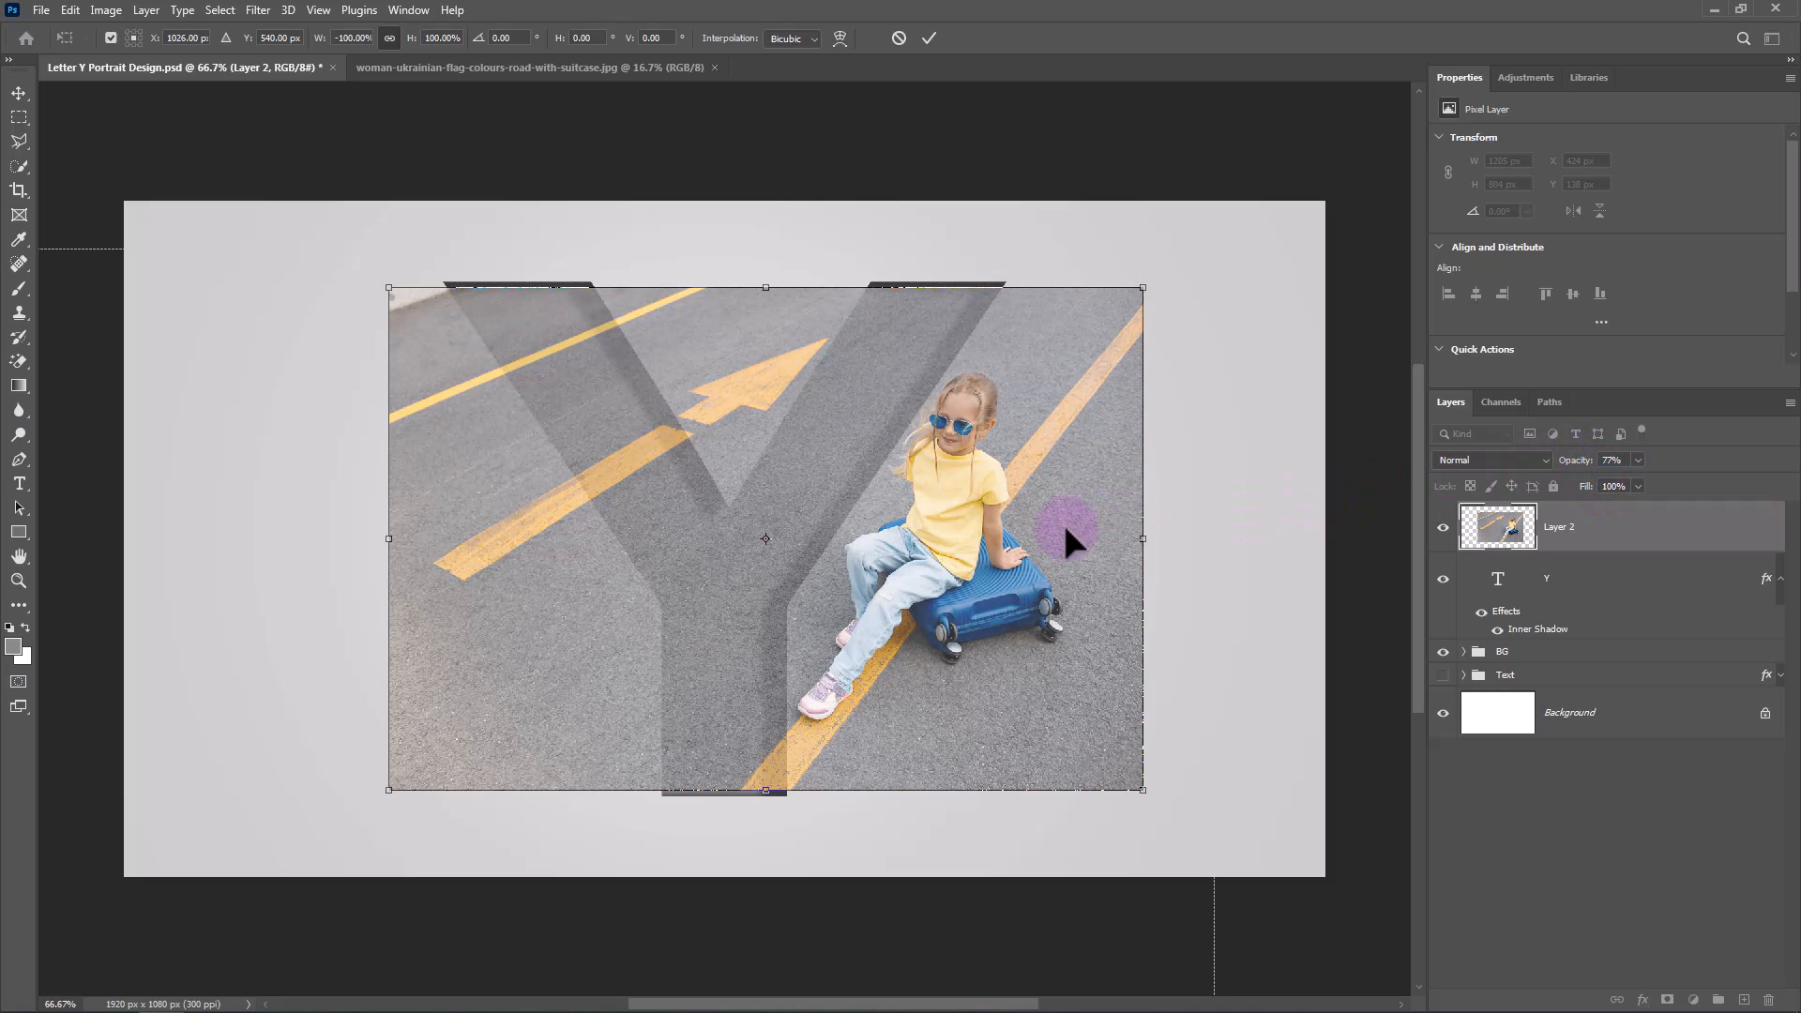
pyautogui.moveTo(1066, 531); pyautogui.dragTo(735, 671)
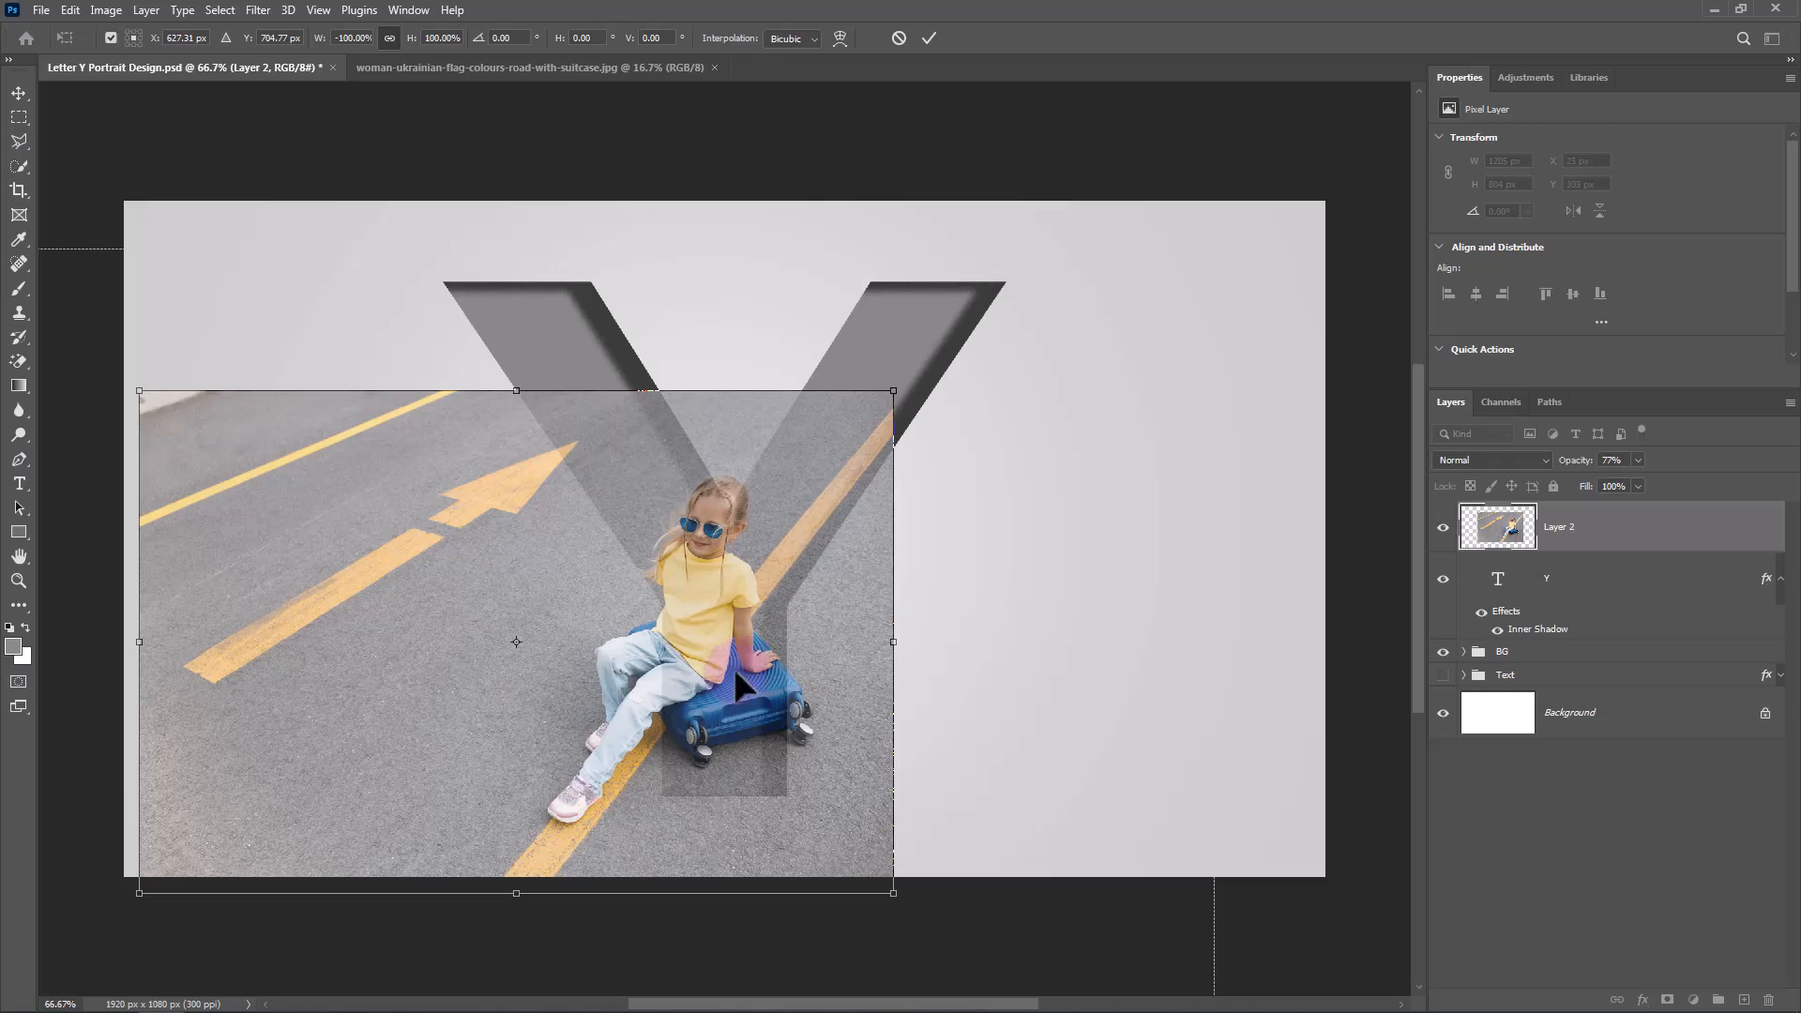
pyautogui.keyDown('alt'); pyautogui.click(564, 802); pyautogui.keyUp('alt')
pyautogui.moveTo(892, 390); pyautogui.dragTo(1078, 206)
pyautogui.moveTo(1042, 404); pyautogui.dragTo(943, 411)
pyautogui.moveTo(1010, 259); pyautogui.dragTo(1046, 236)
pyautogui.moveTo(996, 318); pyautogui.dragTo(953, 356)
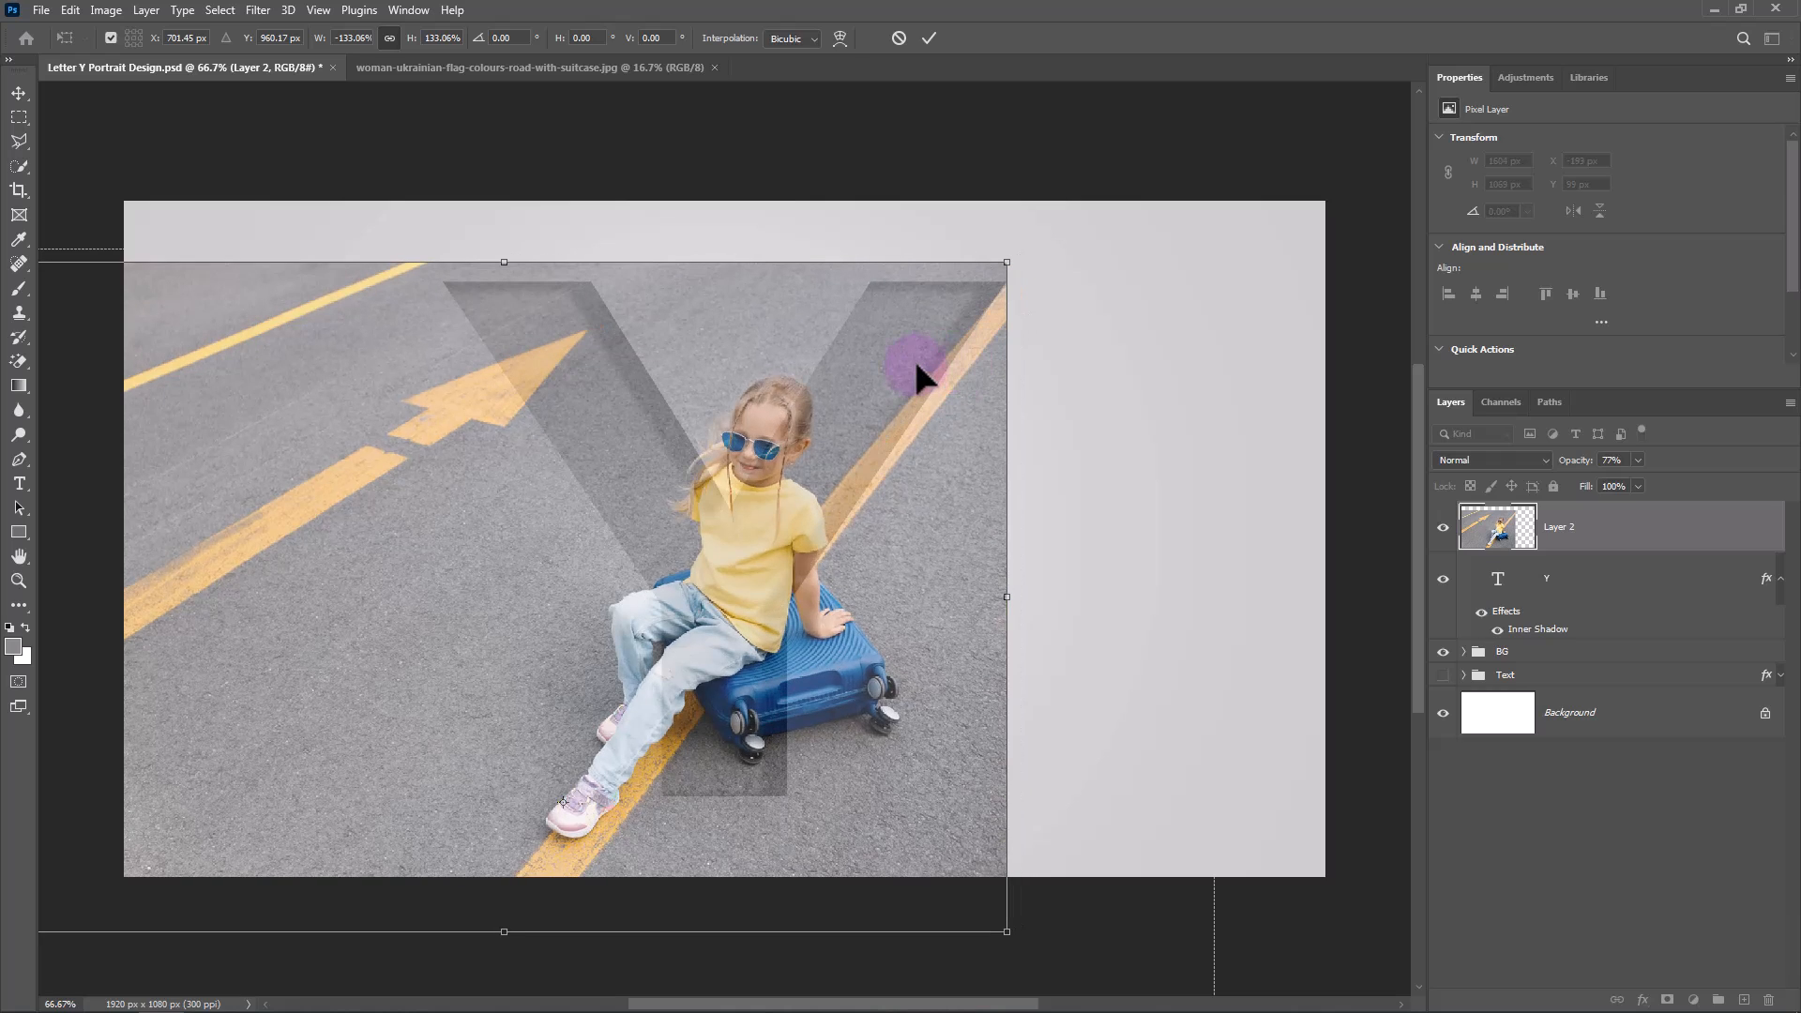
pyautogui.click(930, 39)
pyautogui.moveTo(1574, 460); pyautogui.dragTo(1675, 461)
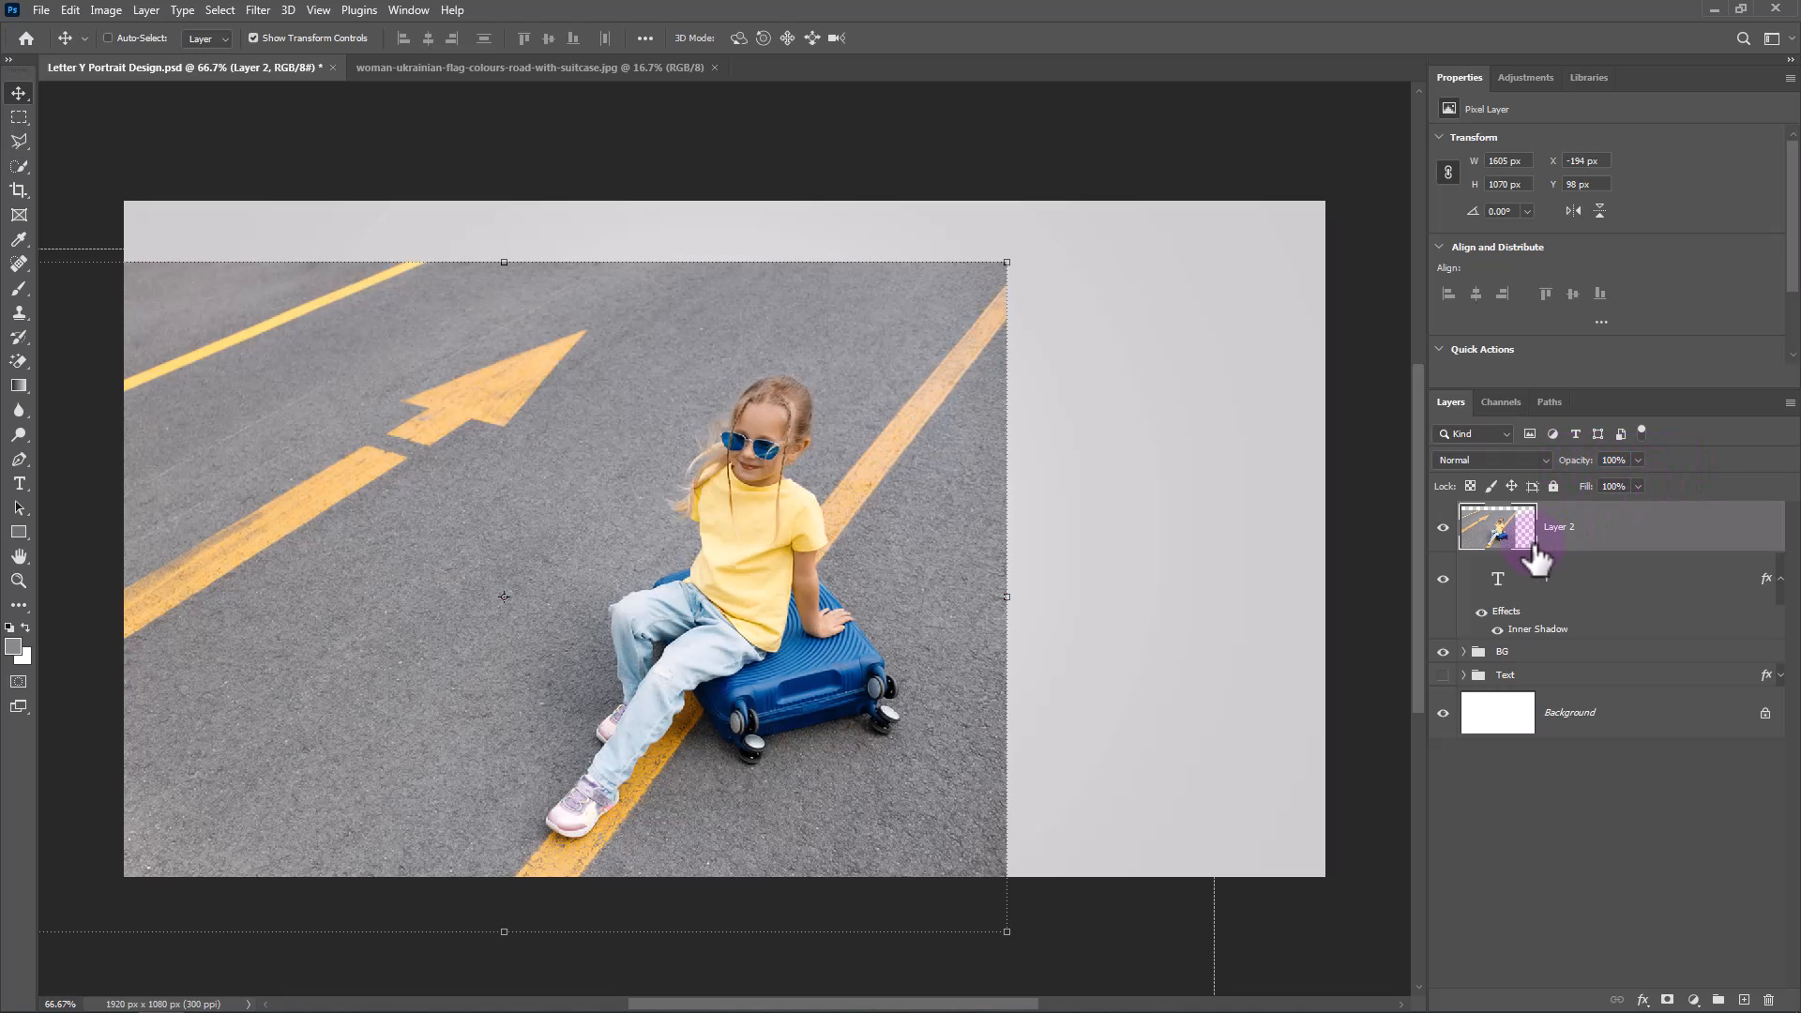
# Clip the photo layer to the Y text layer and duplicate the clipped photo layer.
pyautogui.rightClick(1581, 536)
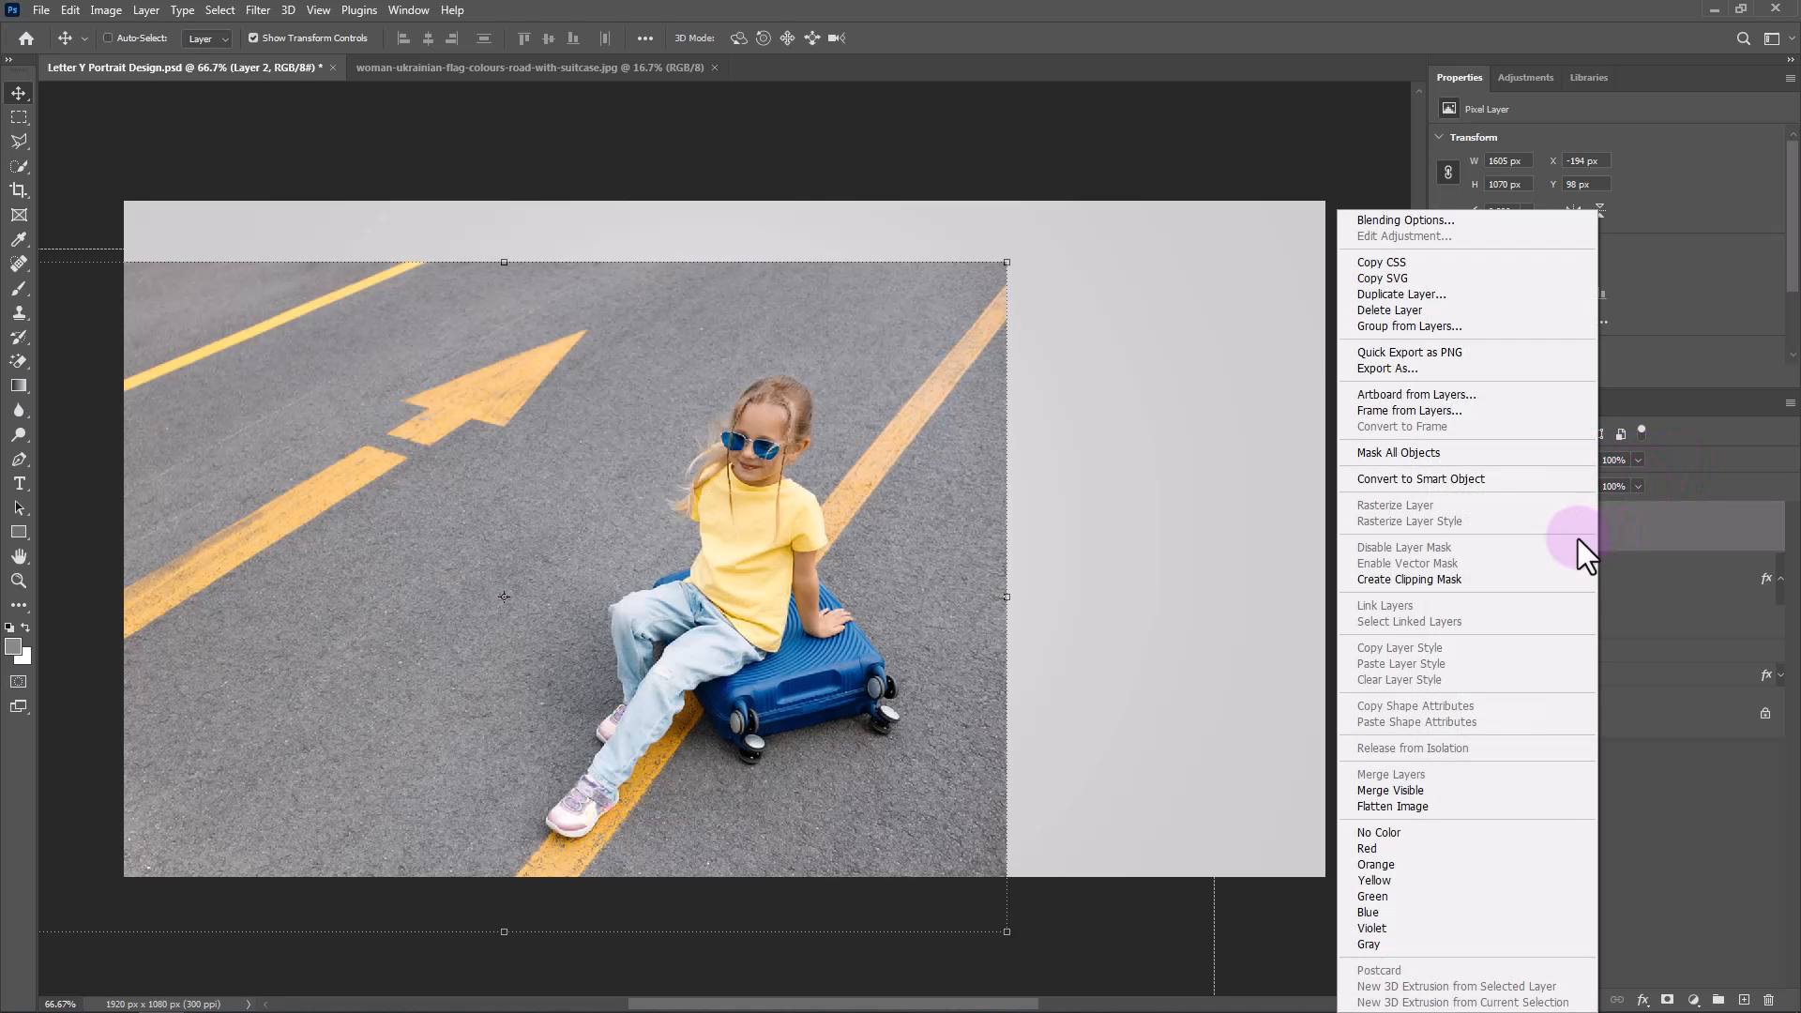
pyautogui.click(1422, 578)
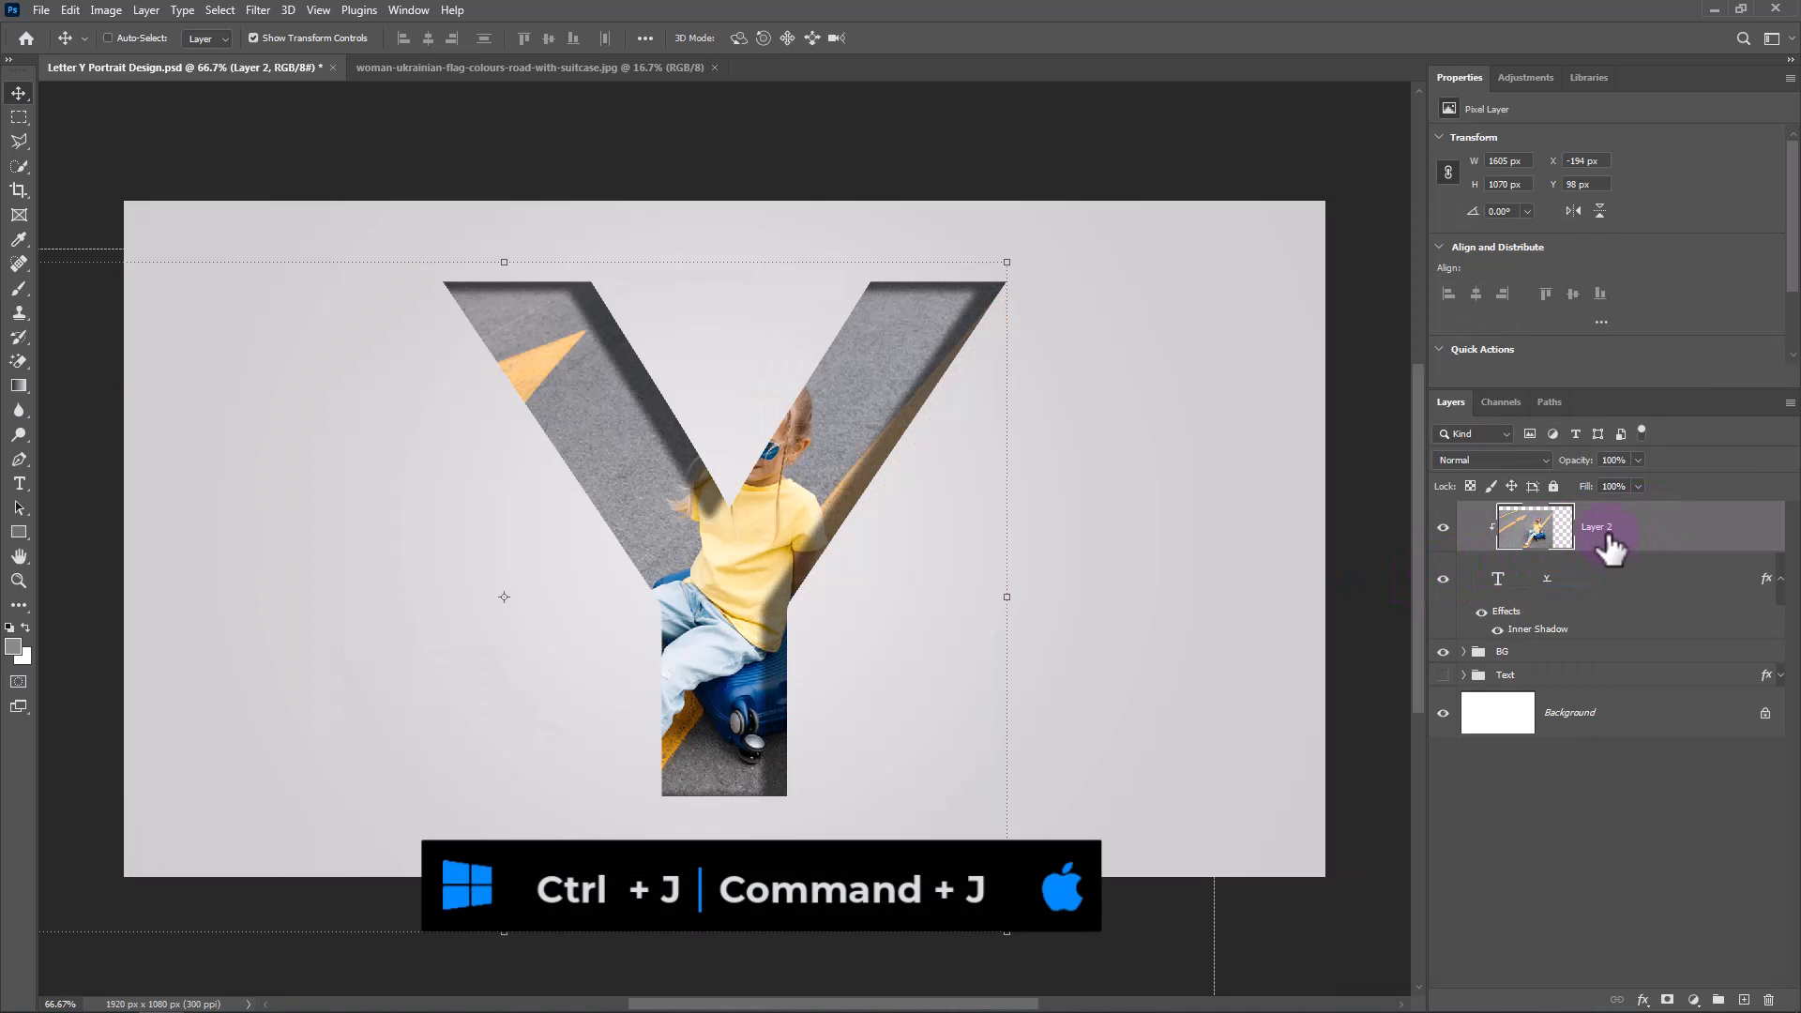
pyautogui.hotkey('ctrl', 'j')
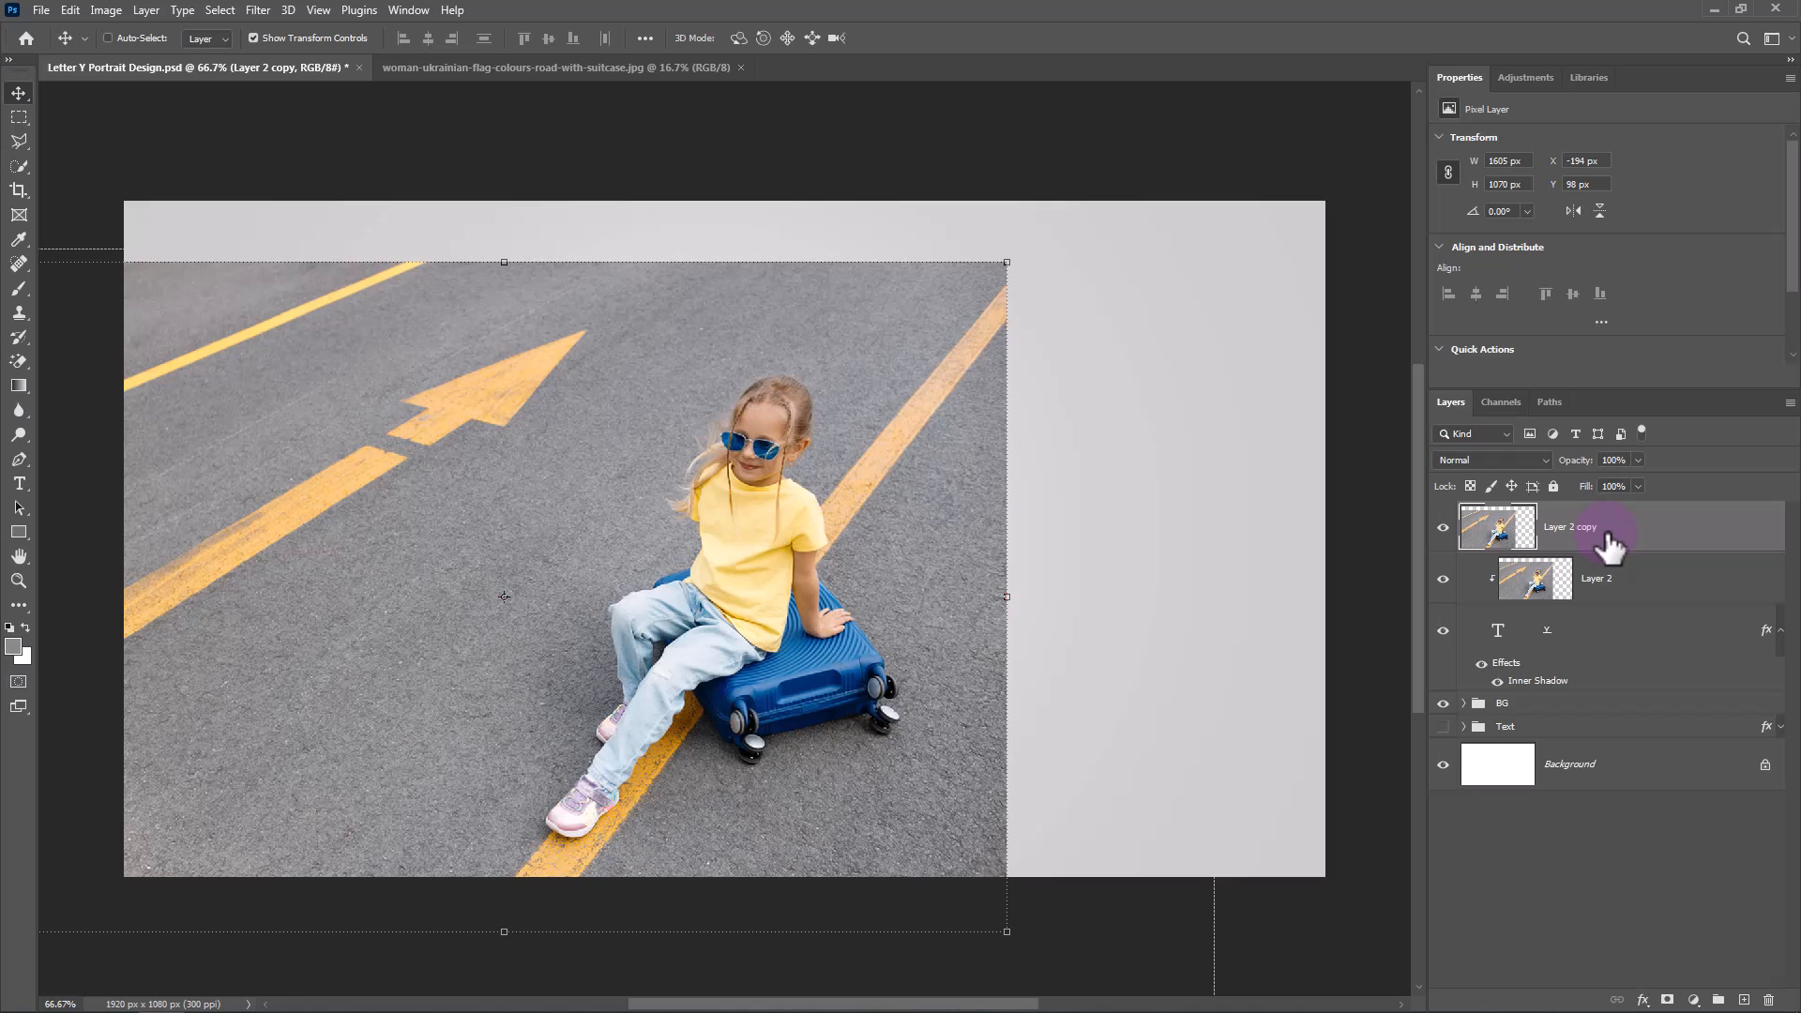
# Select the girl as the subject on the duplicated photo layer and add a layer mask from the selection.
pyautogui.click(223, 12)
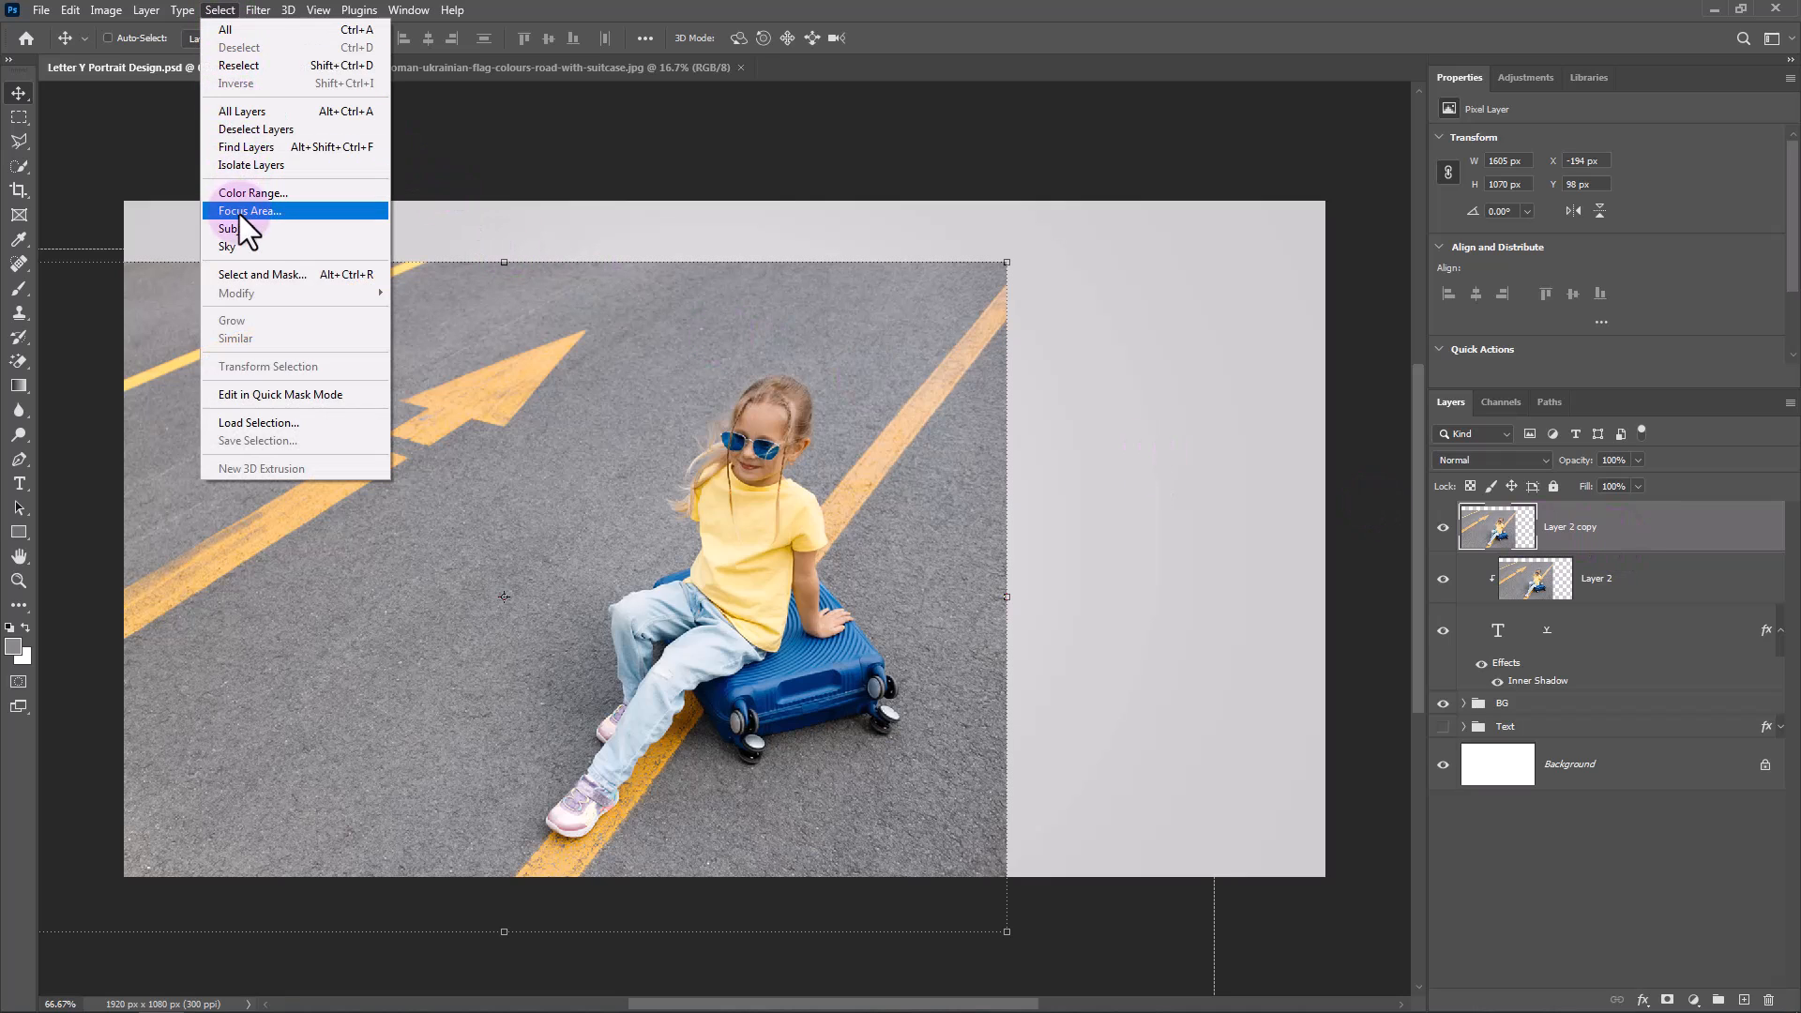
pyautogui.click(598, 460)
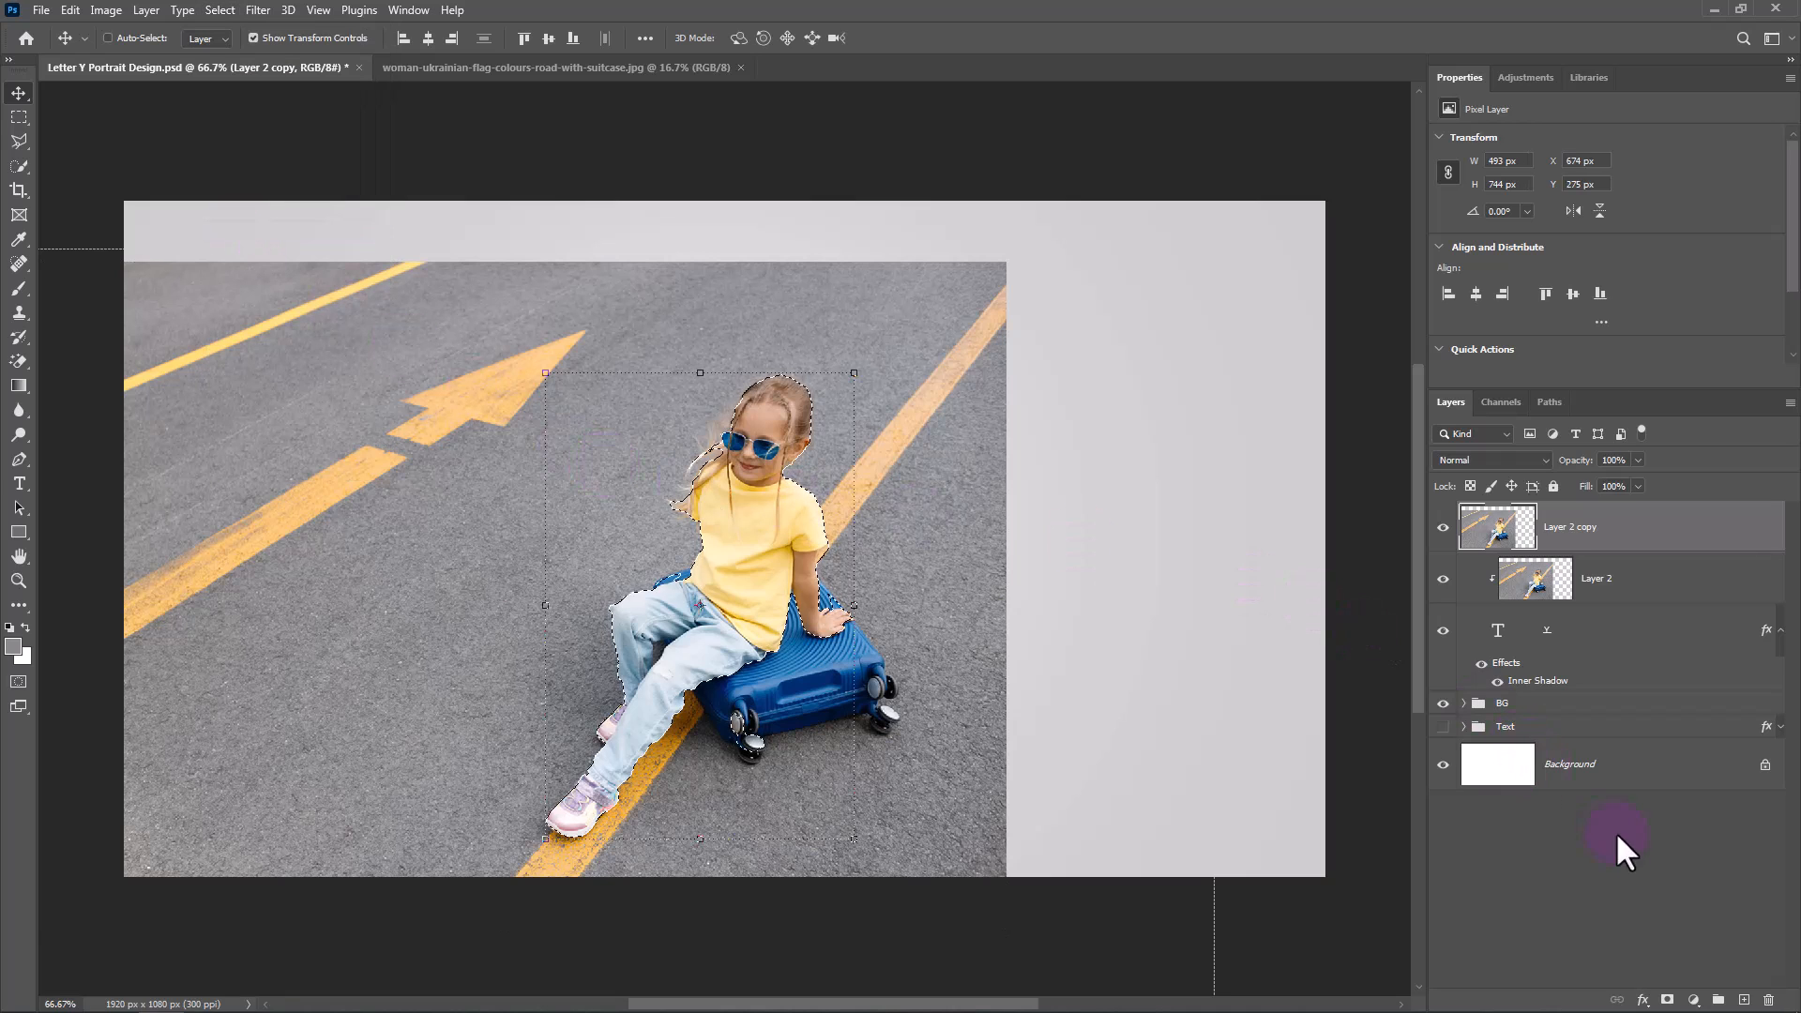
pyautogui.click(1669, 1001)
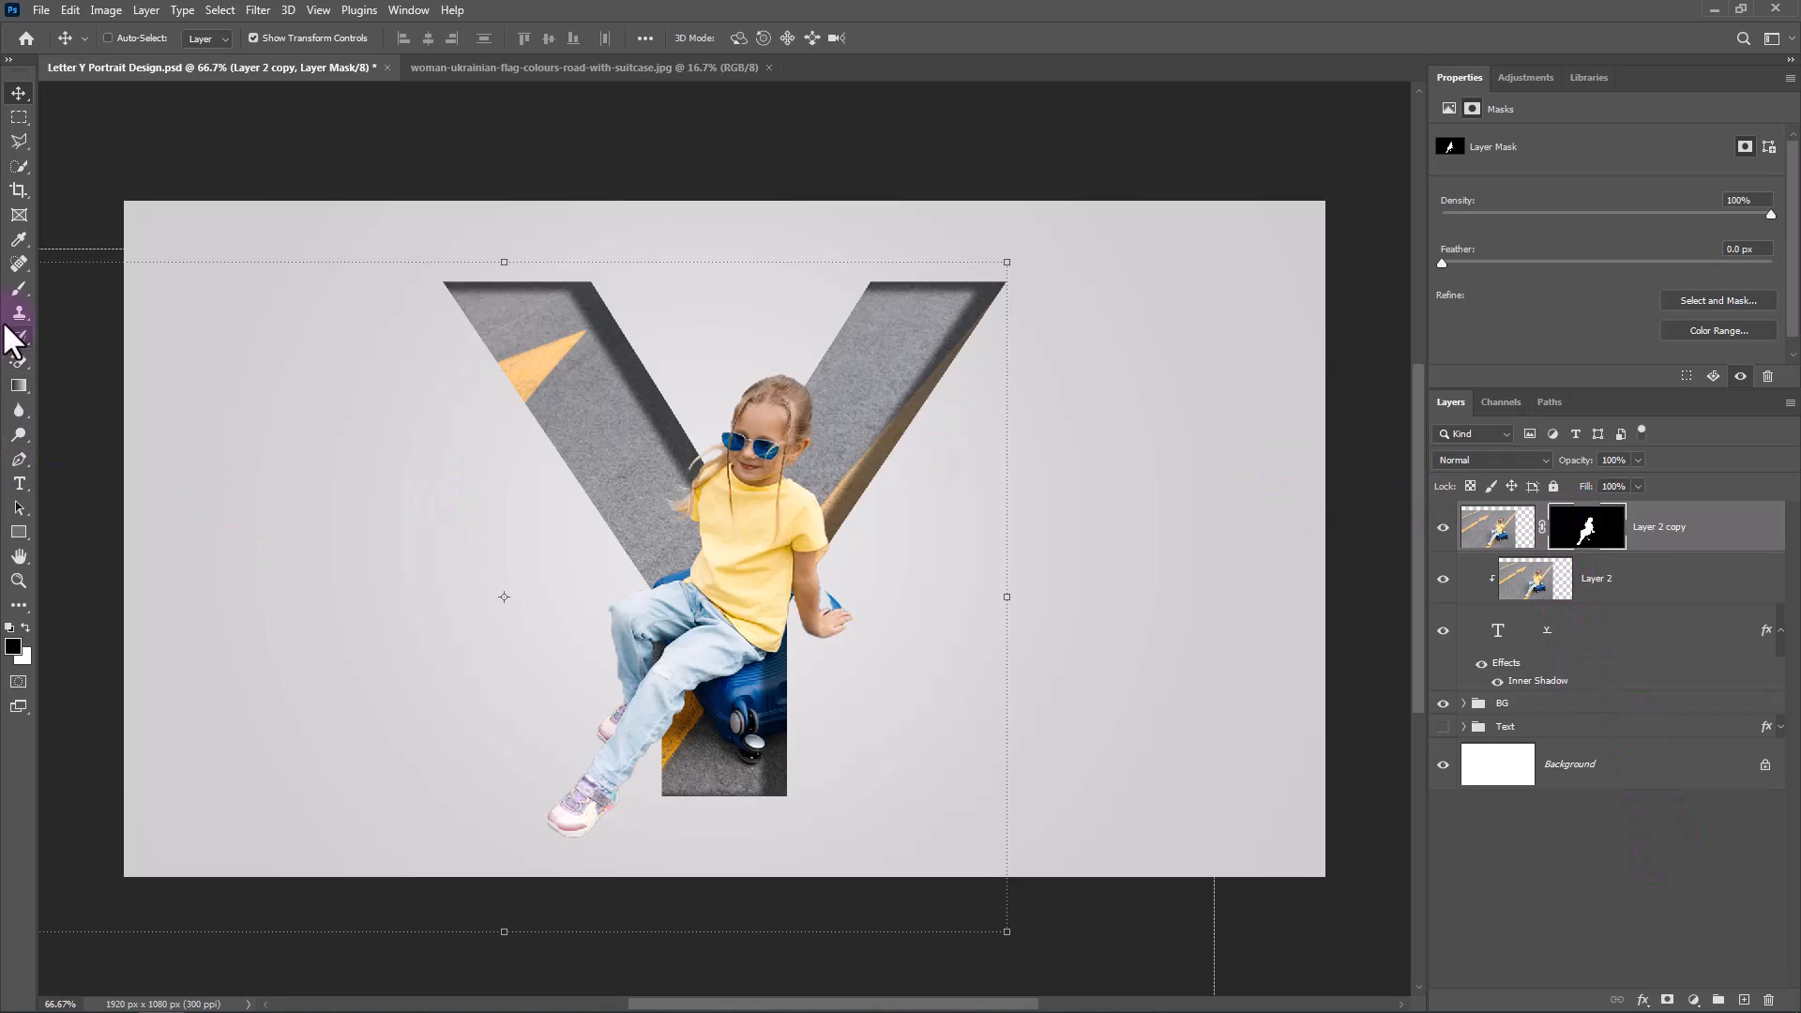
# Paint black on the copy's layer mask with a Hard Round brush to hide the girl's forearm and hand outside the Y.
pyautogui.click(19, 289)
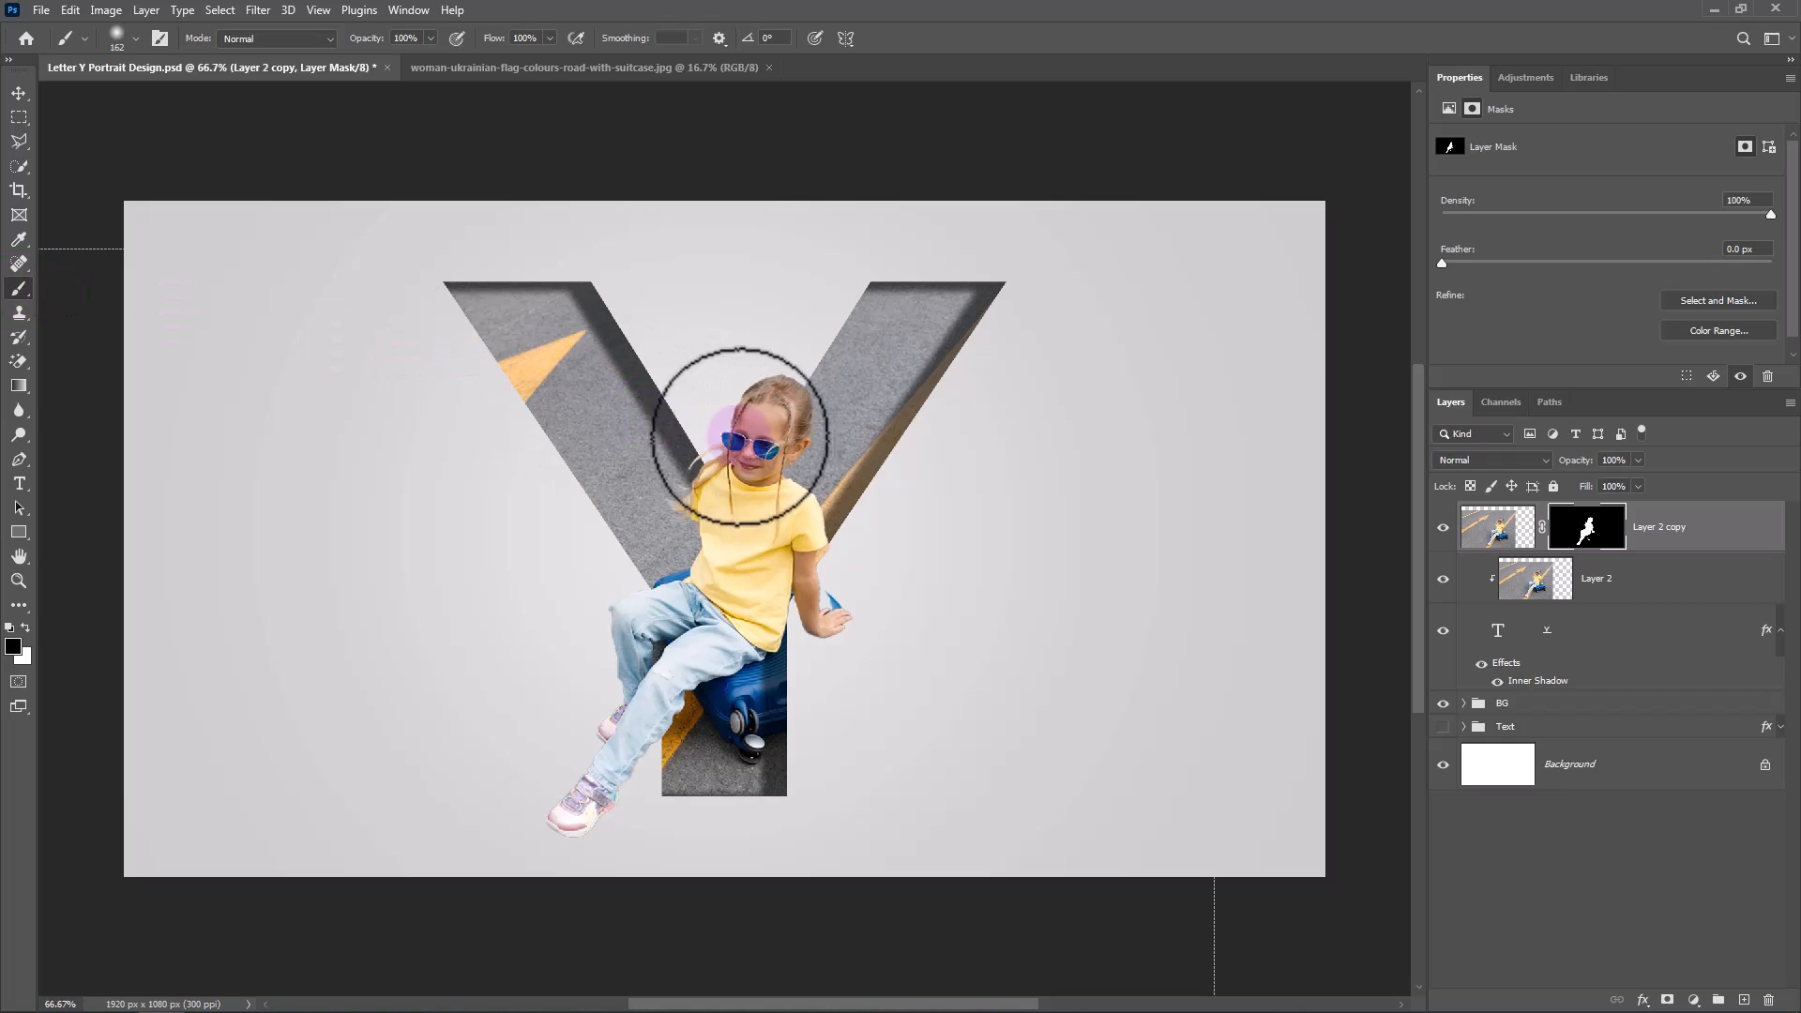
pyautogui.rightClick(796, 523)
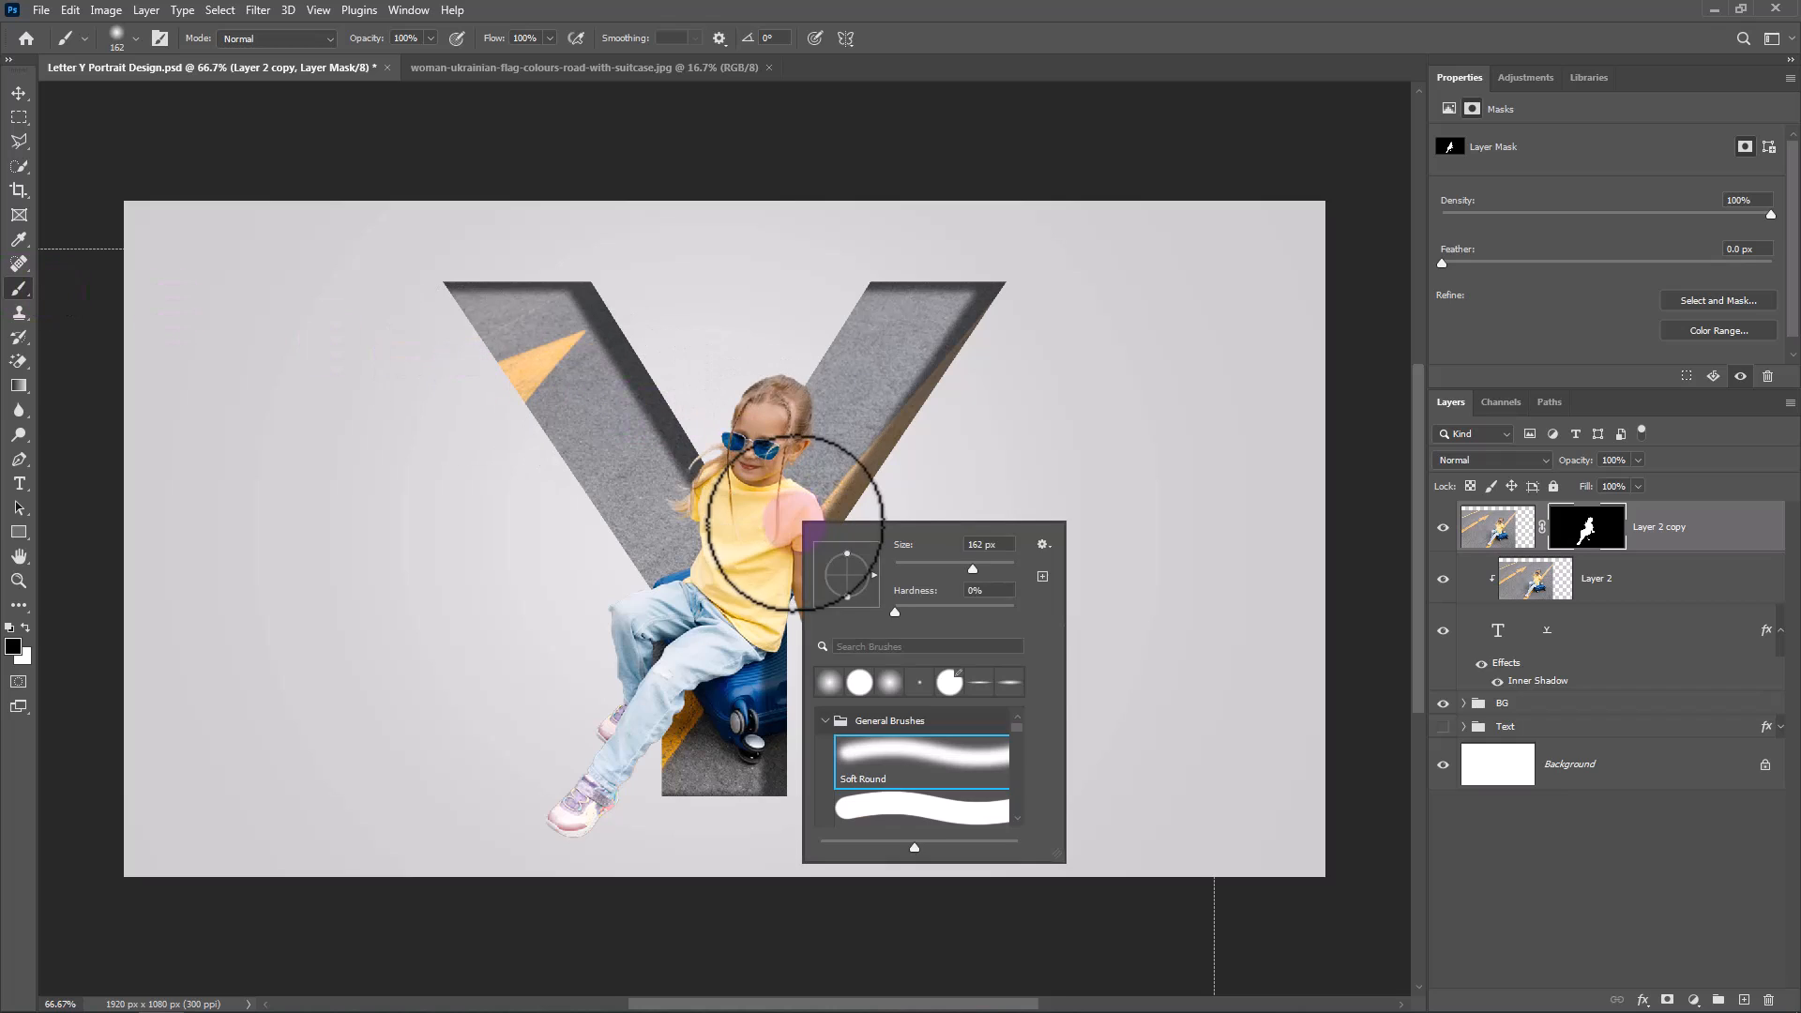
pyautogui.doubleClick(928, 812)
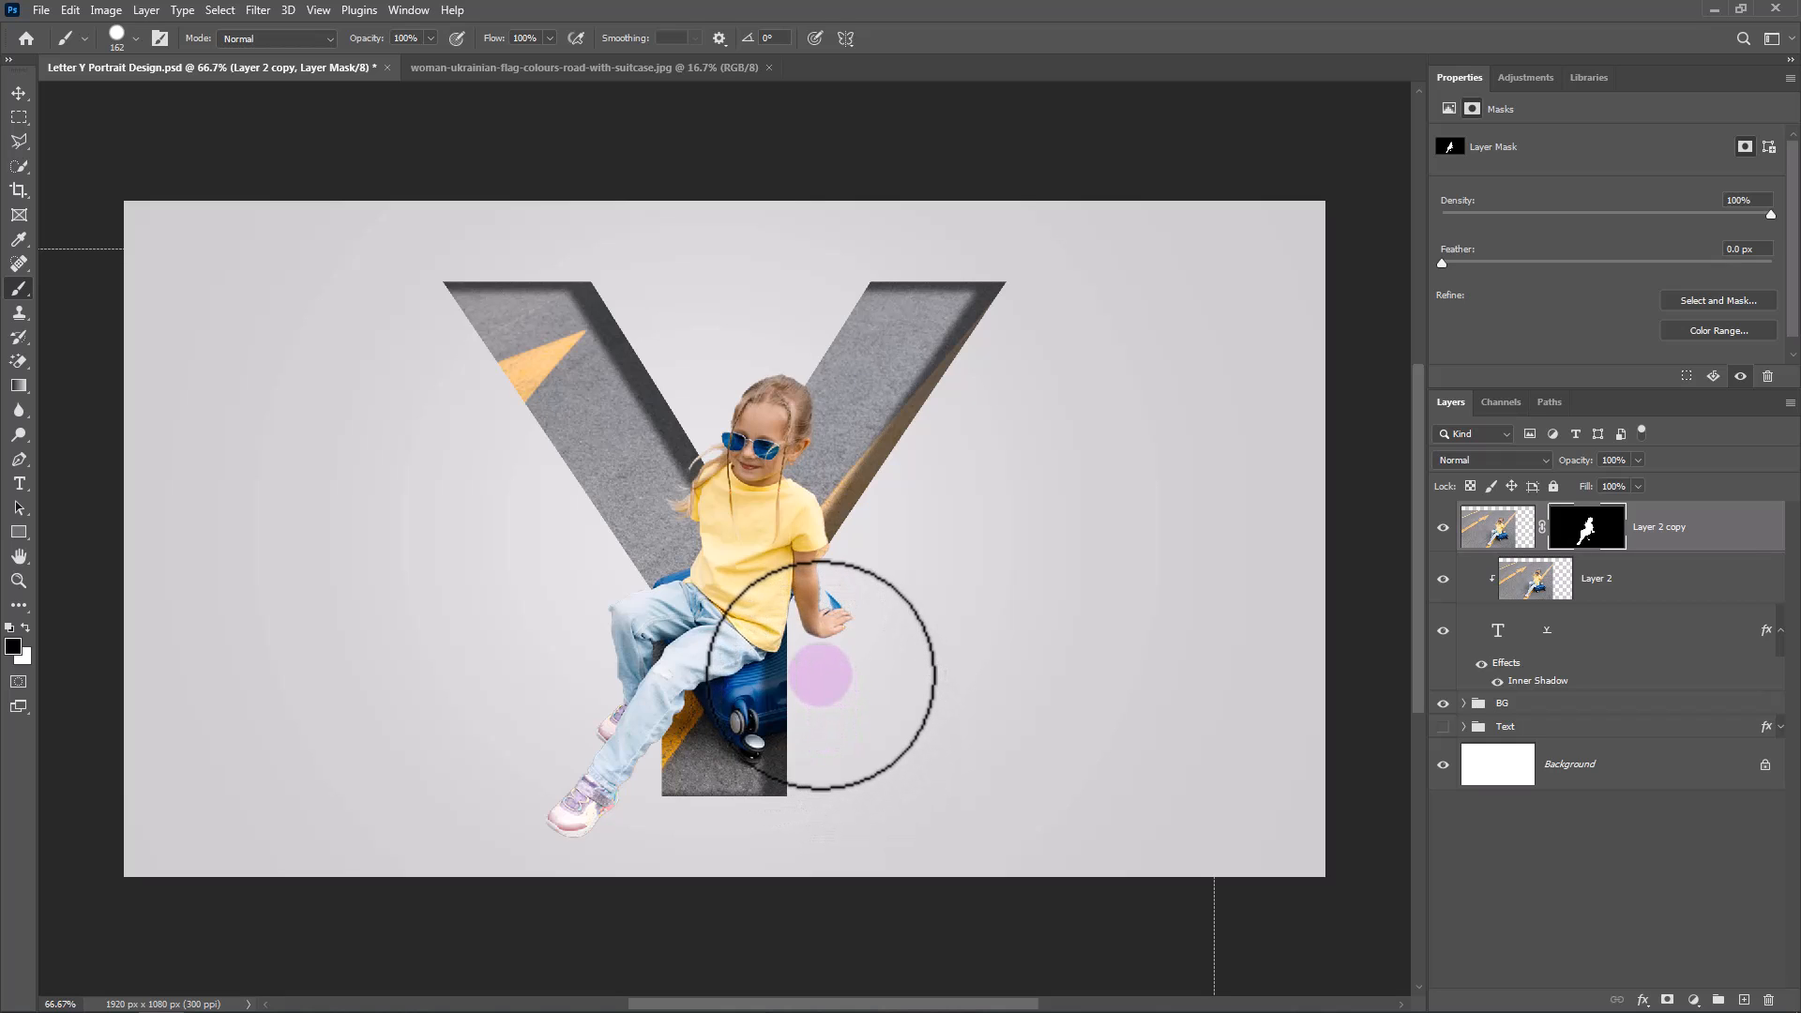
pyautogui.moveTo(820, 675)
pyautogui.mouseDown()
pyautogui.moveTo(807, 624)
pyautogui.moveTo(856, 527)
pyautogui.moveTo(818, 636)
pyautogui.mouseUp()
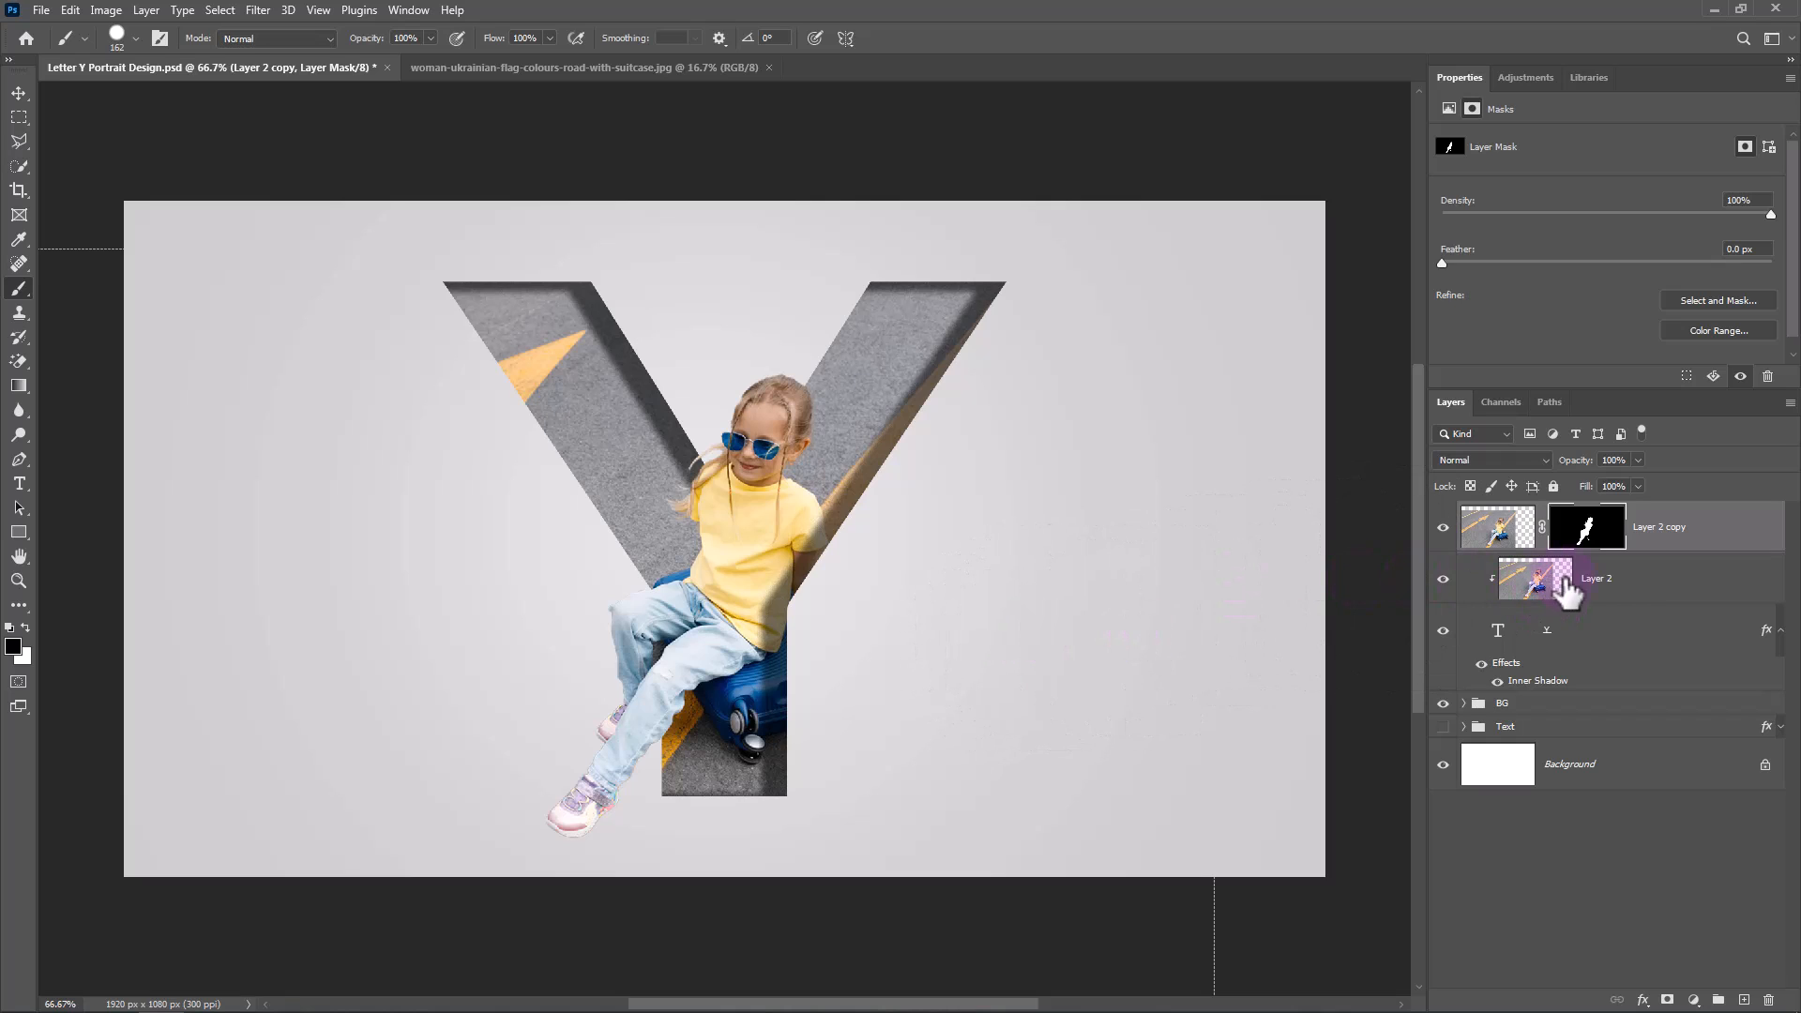
# Create an empty layer directly above the BG group and set up a black Soft Round brush of 162 px with a flattened elliptical tip.
pyautogui.click(1611, 706)
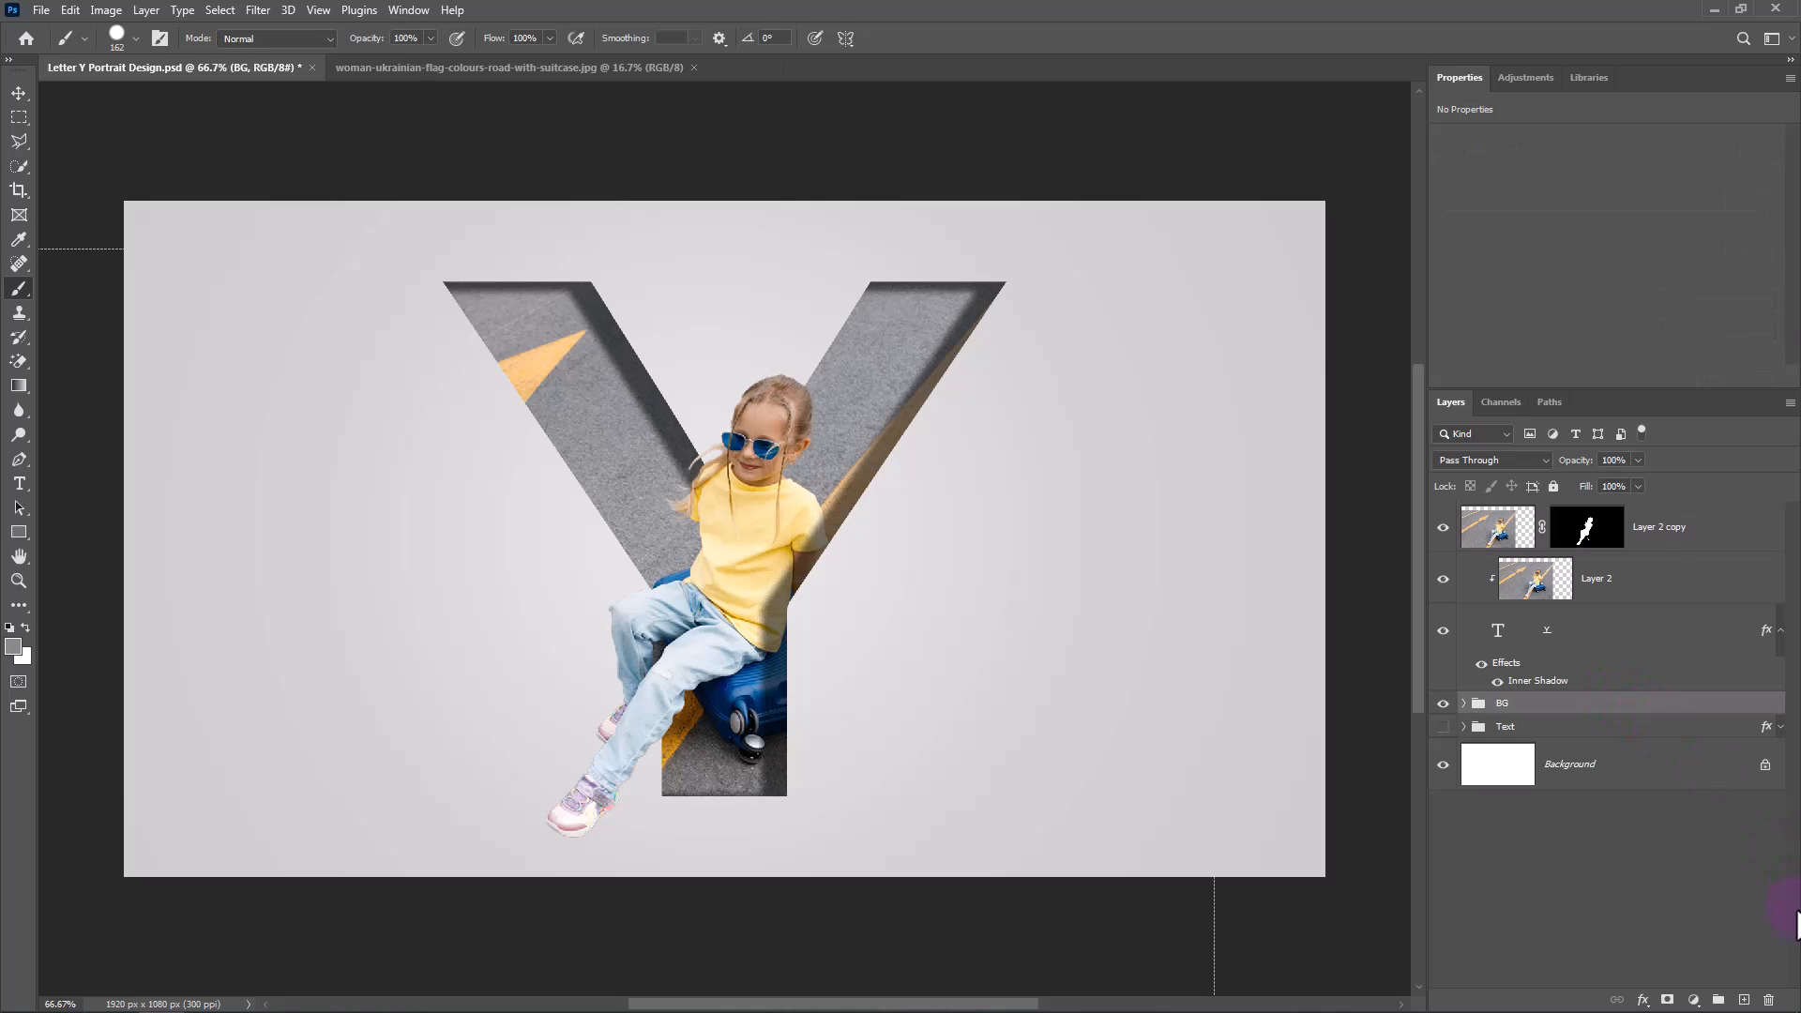
pyautogui.click(1744, 999)
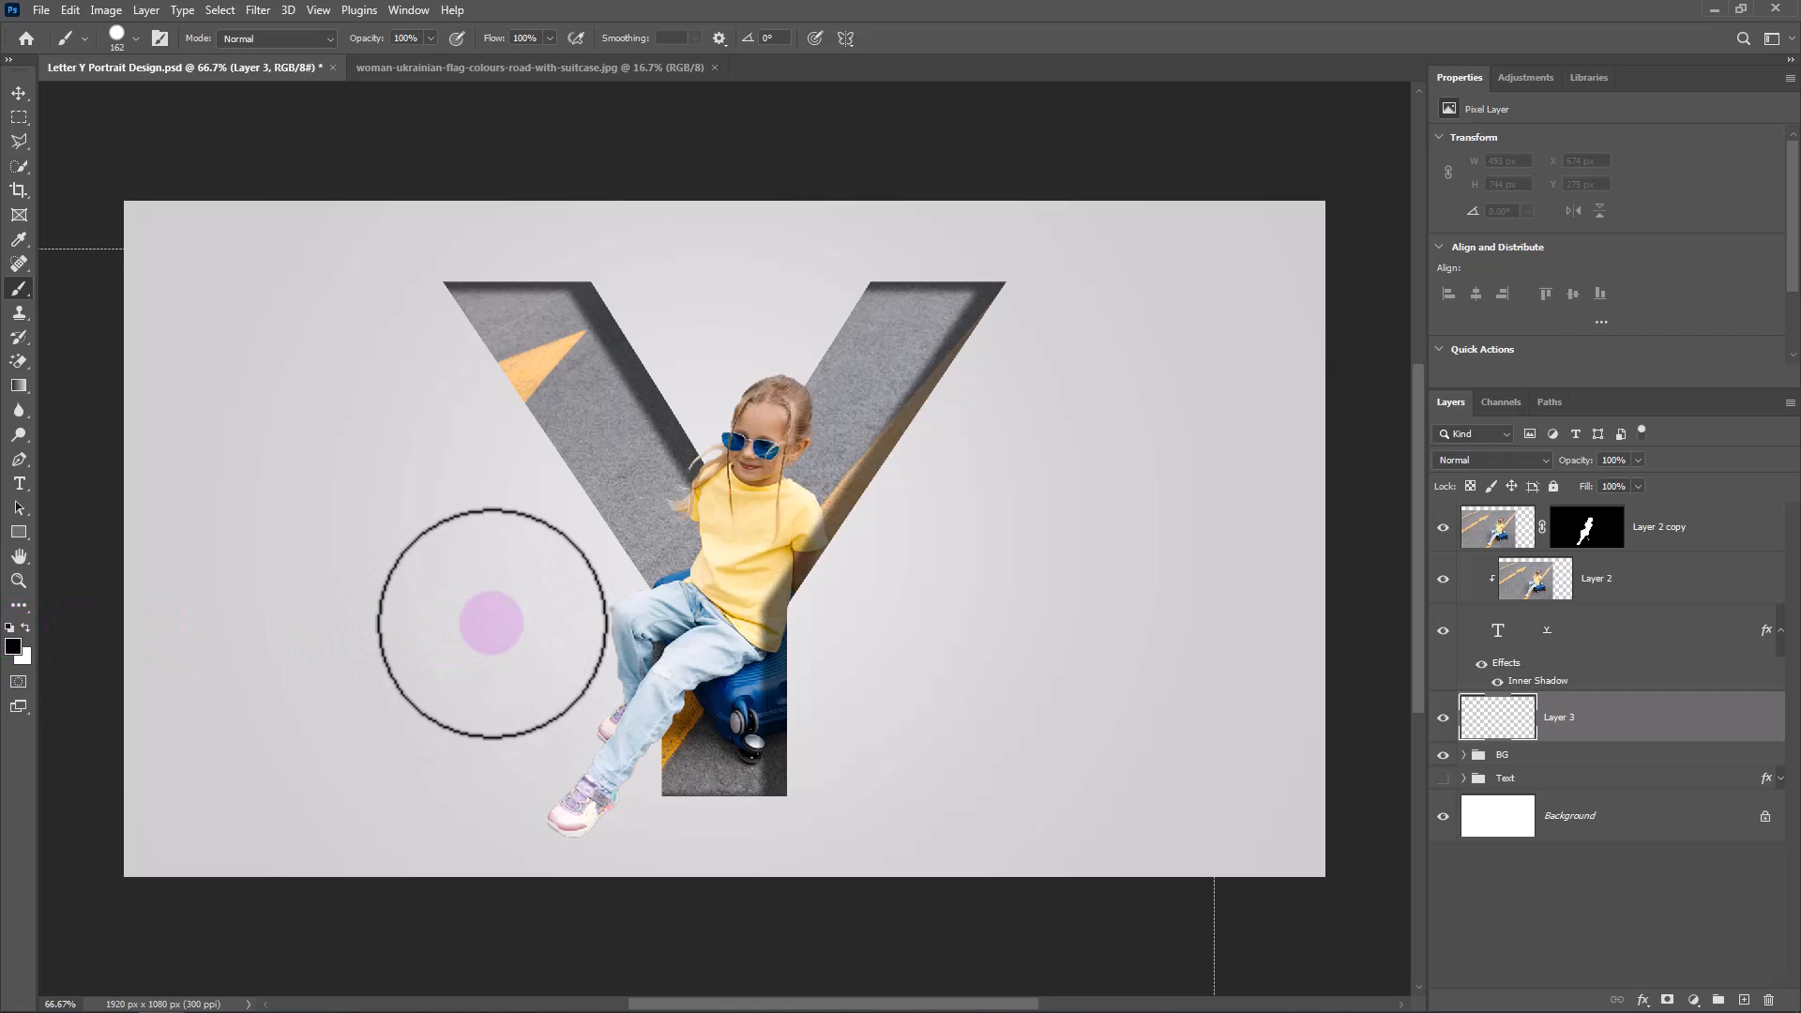
pyautogui.rightClick(489, 586)
pyautogui.click(550, 748)
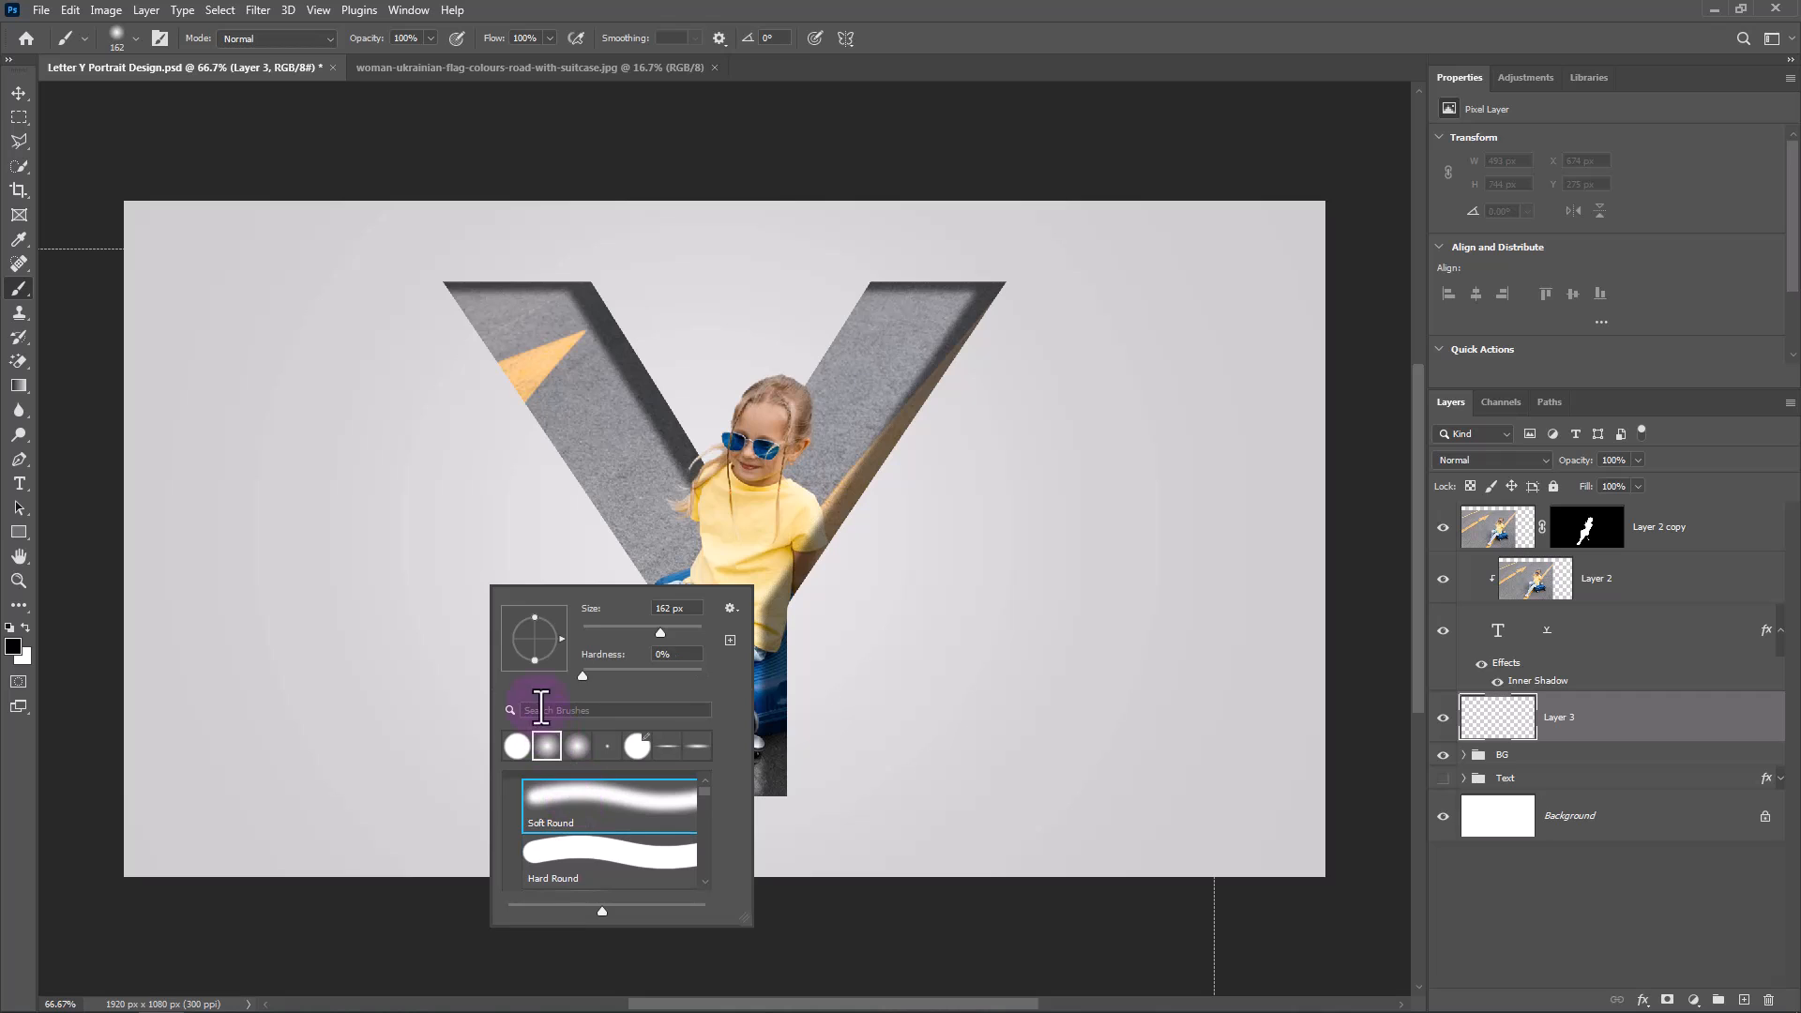
pyautogui.moveTo(533, 636); pyautogui.dragTo(533, 636)
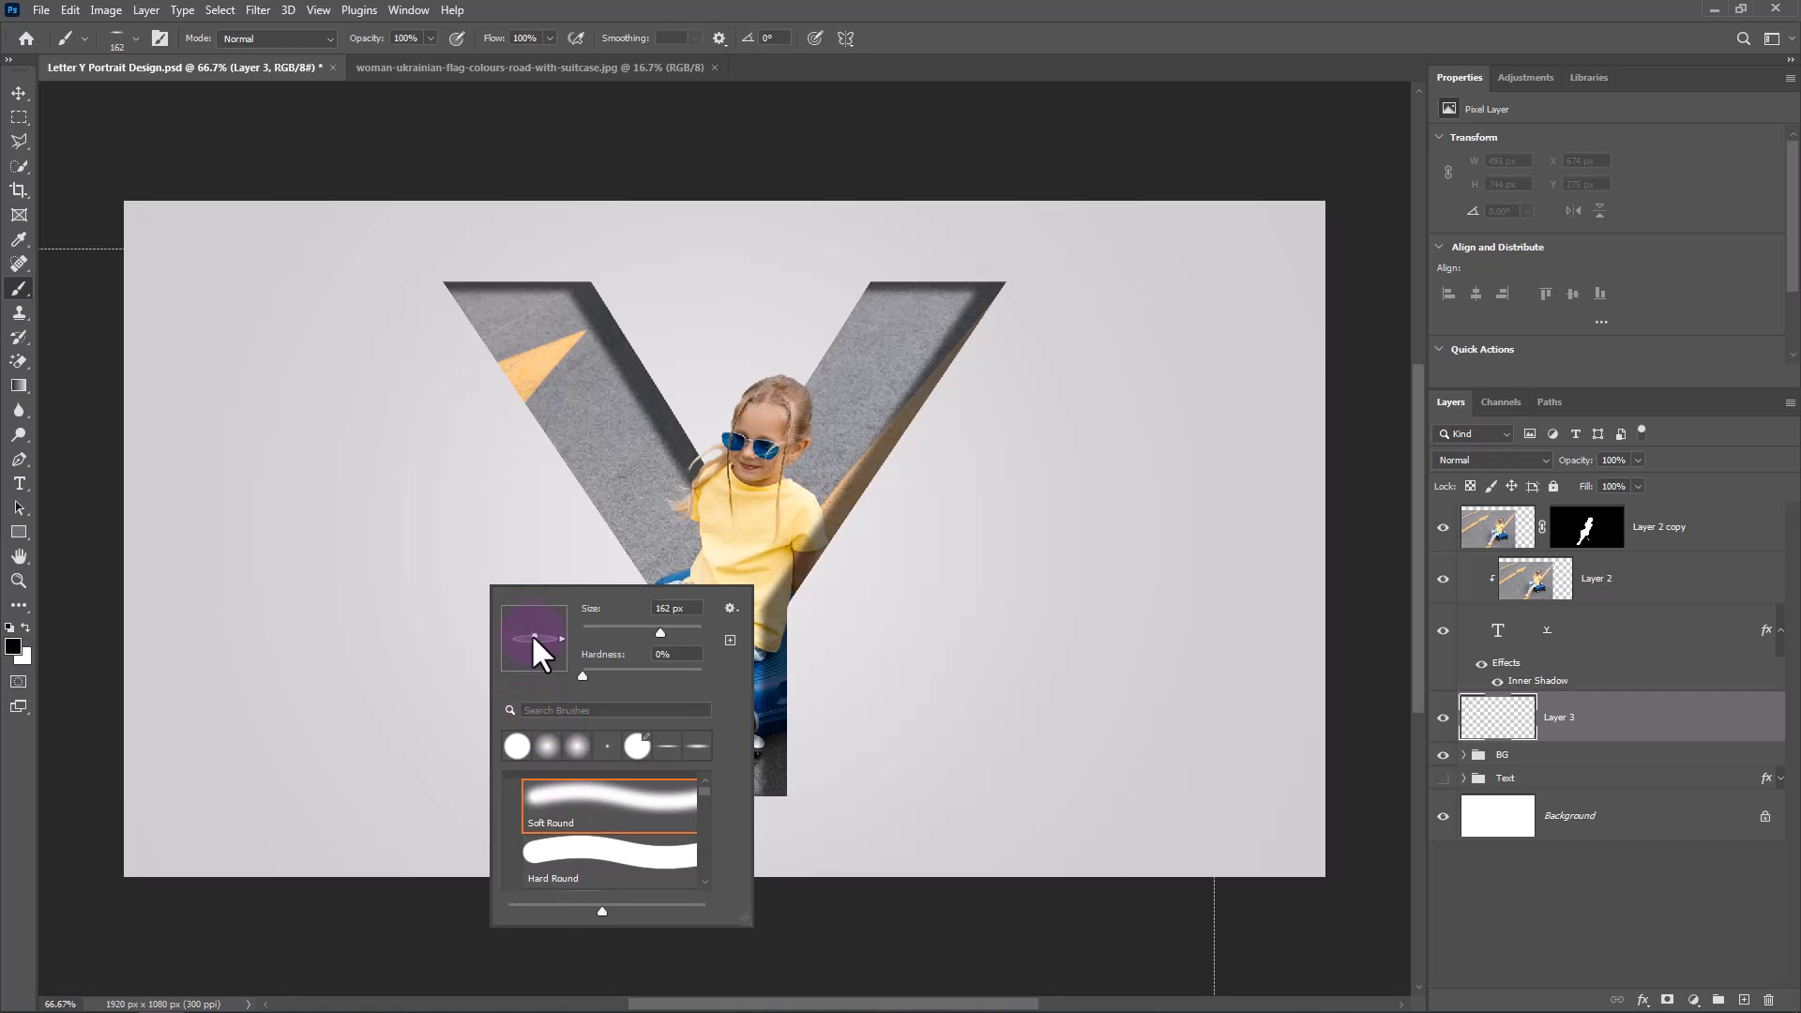
pyautogui.click(825, 4)
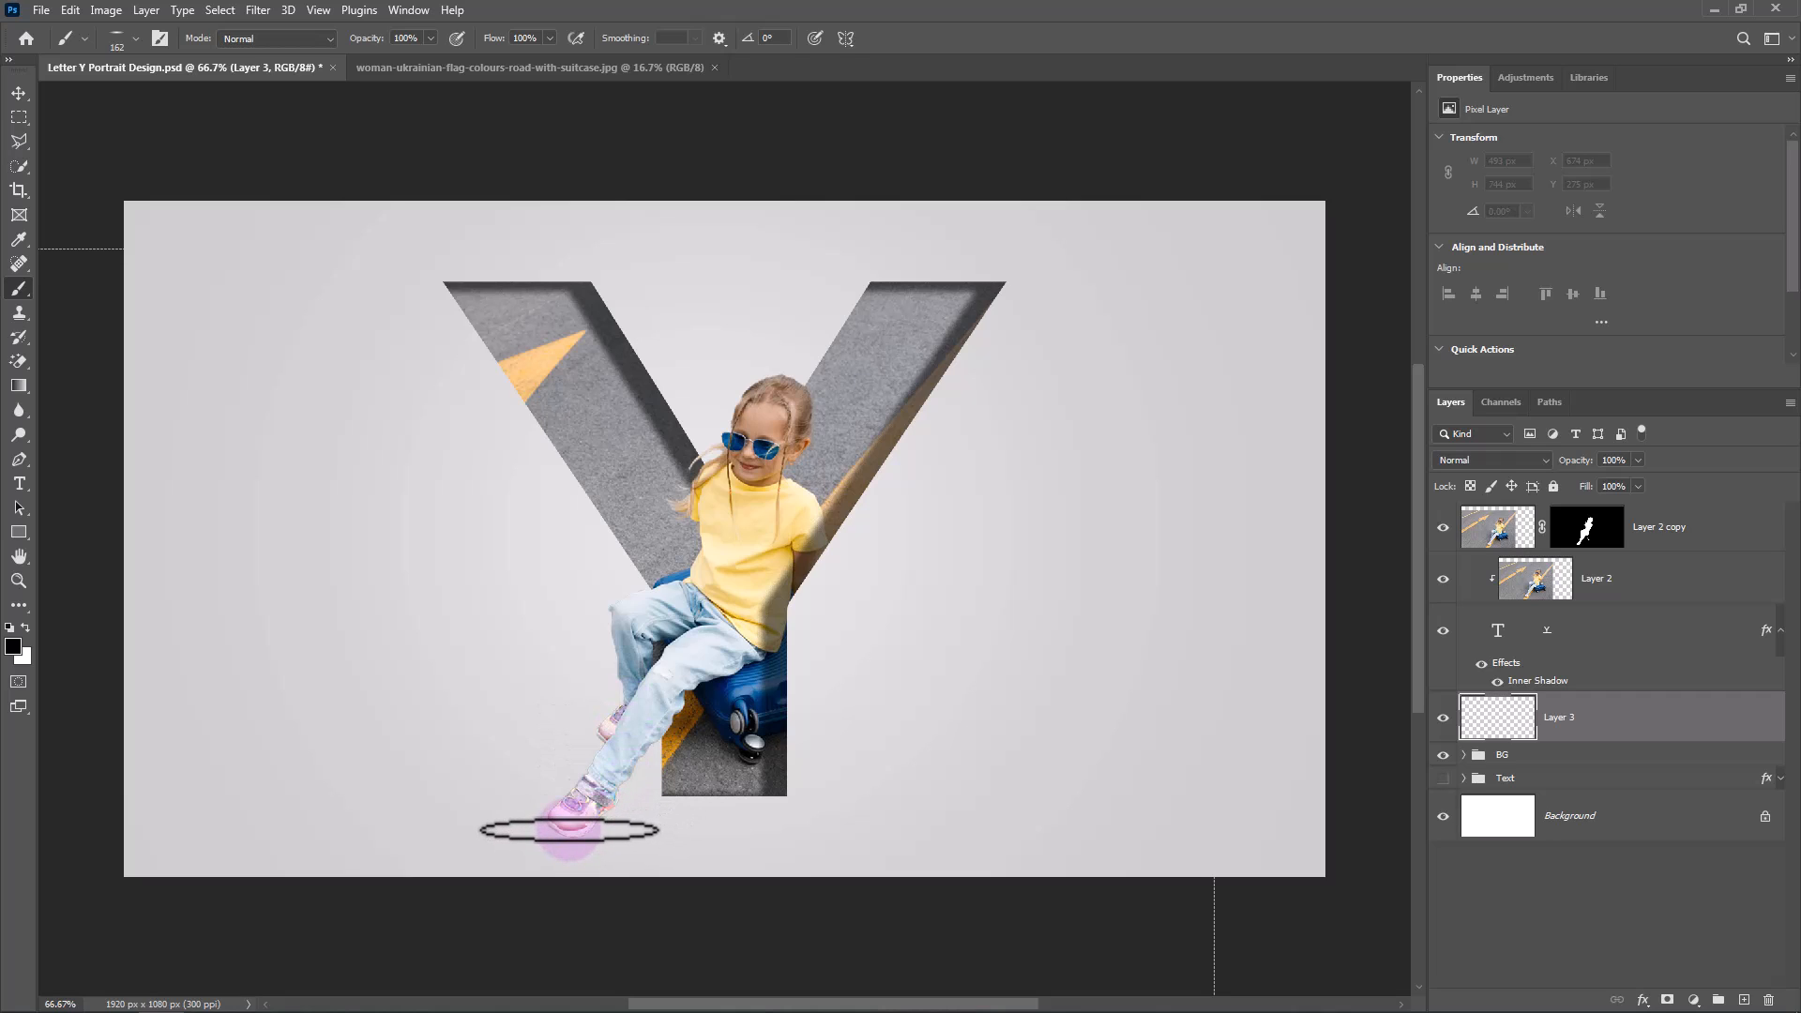
# Paint a flat shadow under the front shoe at 162 px and the rear shoe at 129 px, and lower the shadow layer's fill.
pyautogui.click(572, 833)
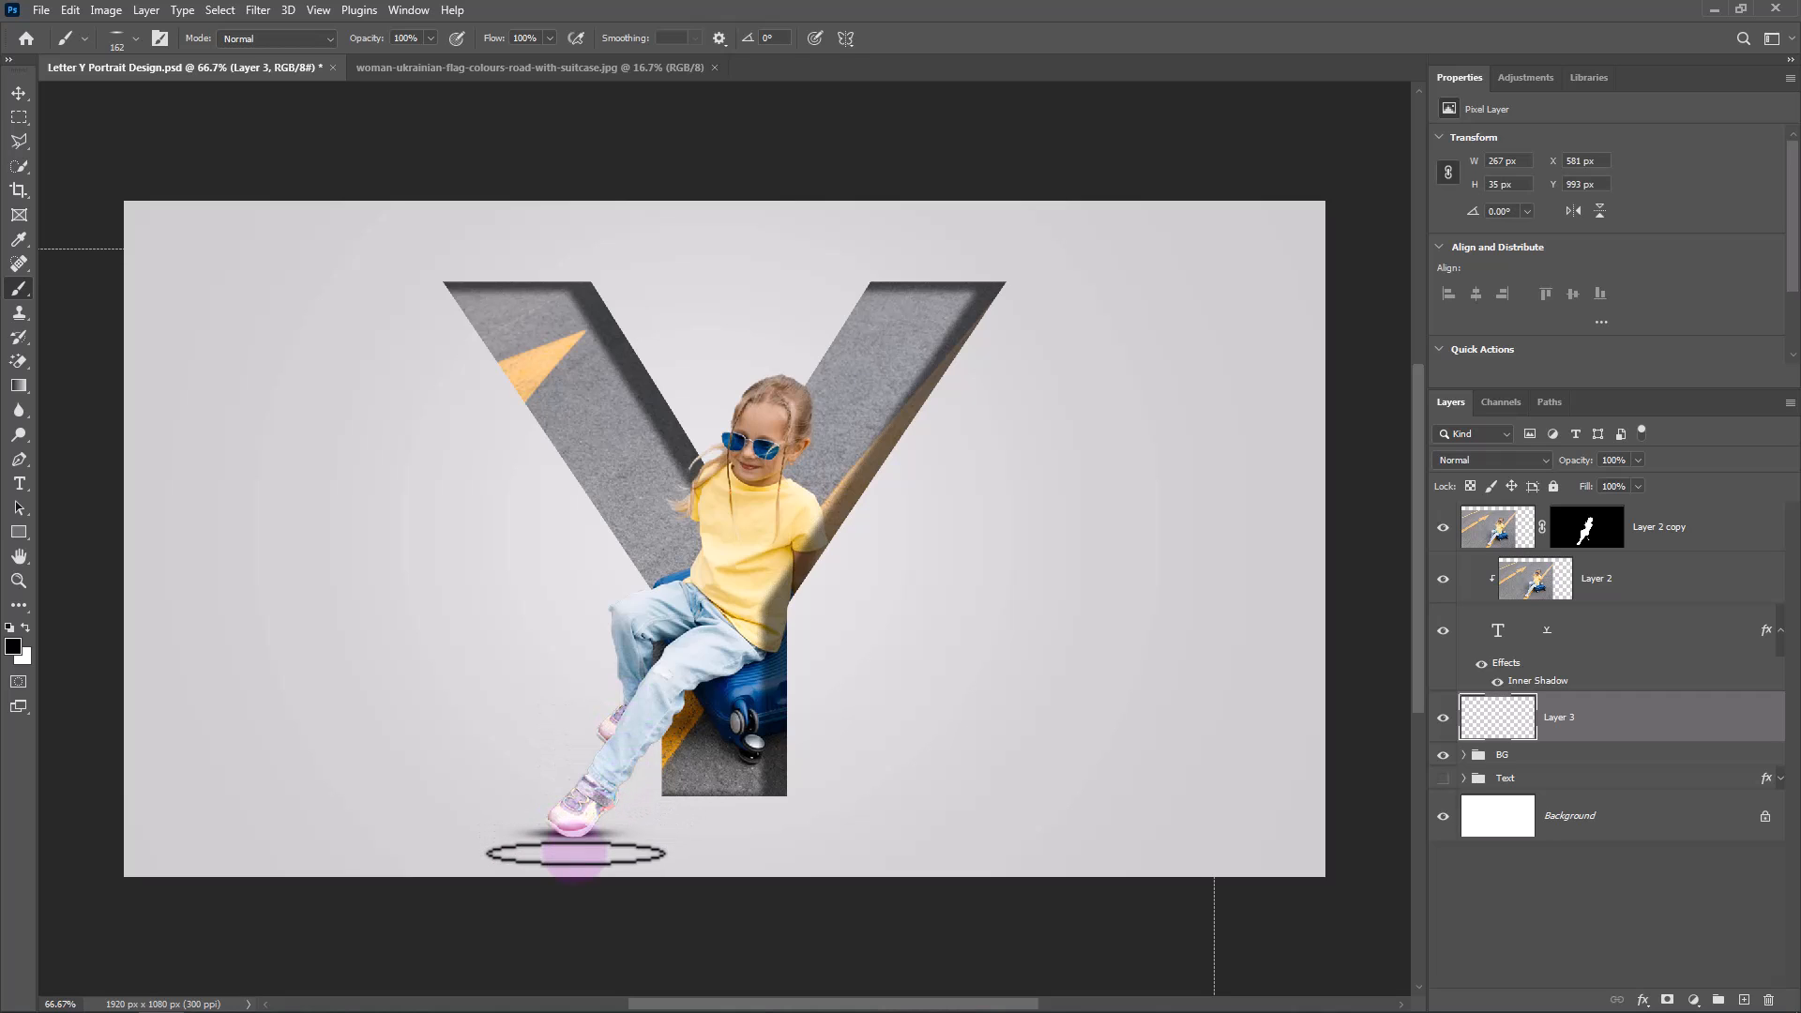
pyautogui.keyDown('alt'); pyautogui.rightClick(605, 743); pyautogui.keyUp('alt')
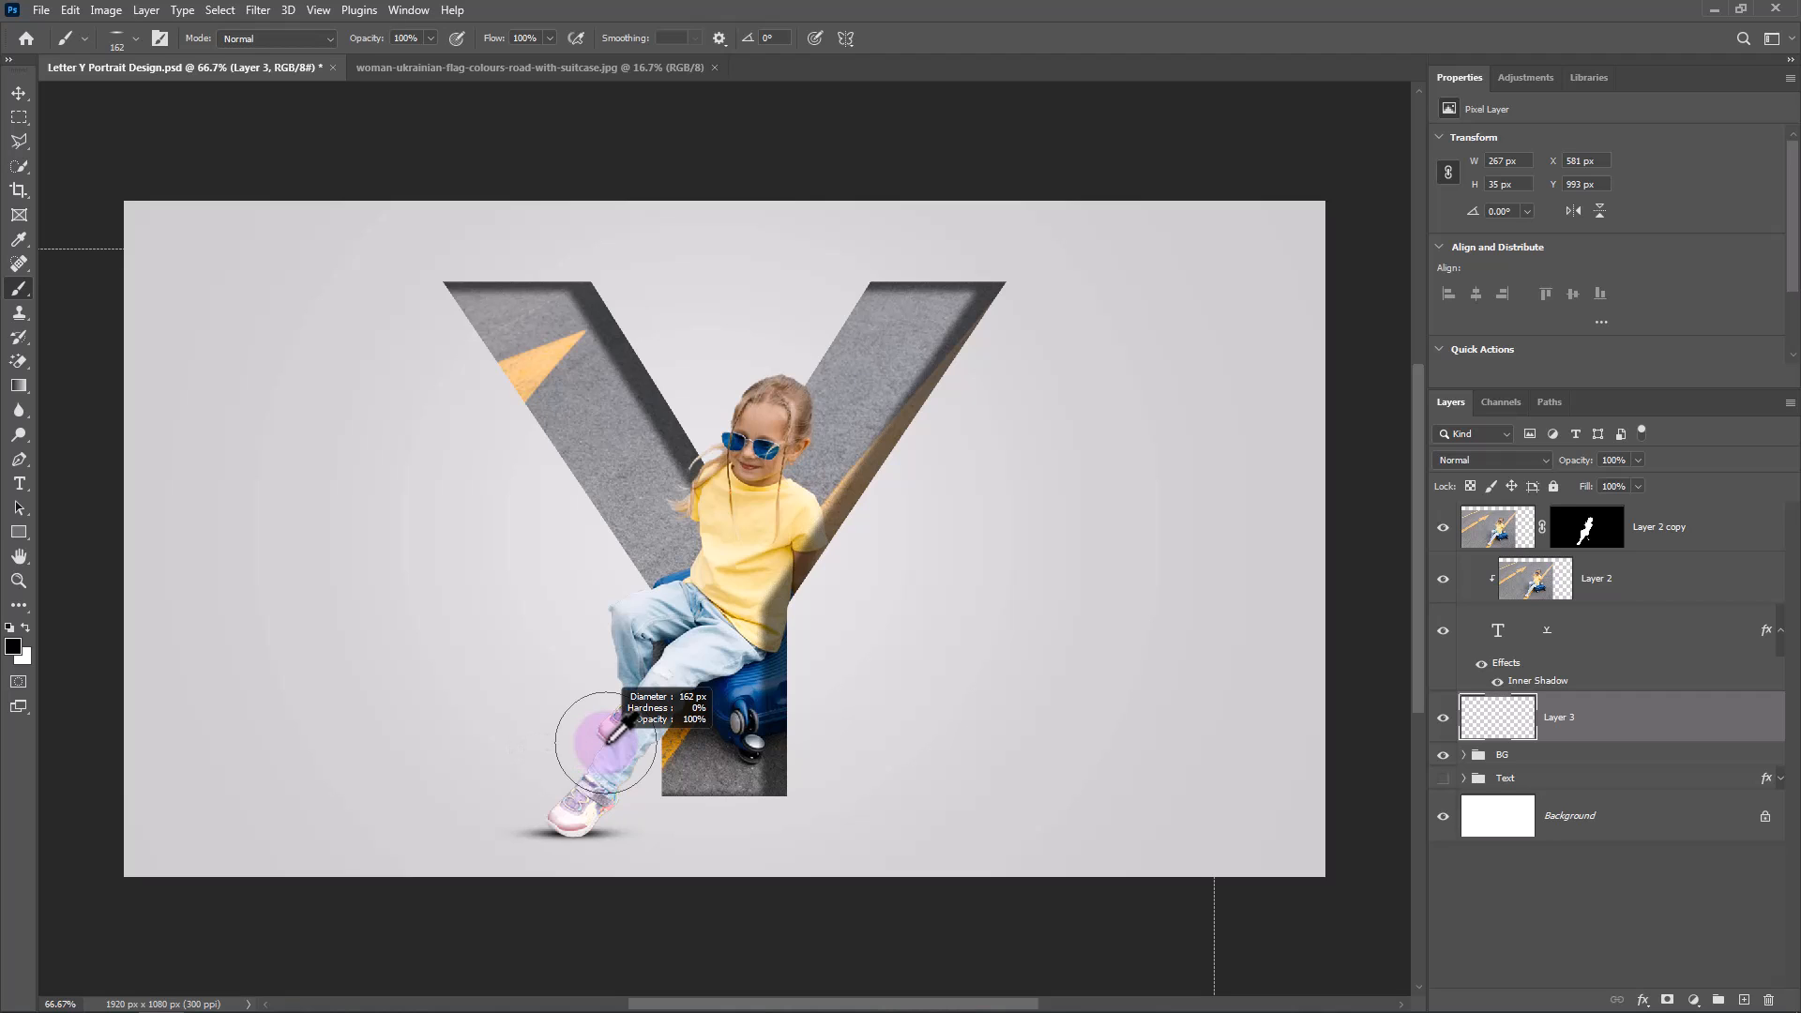
pyautogui.click(582, 744)
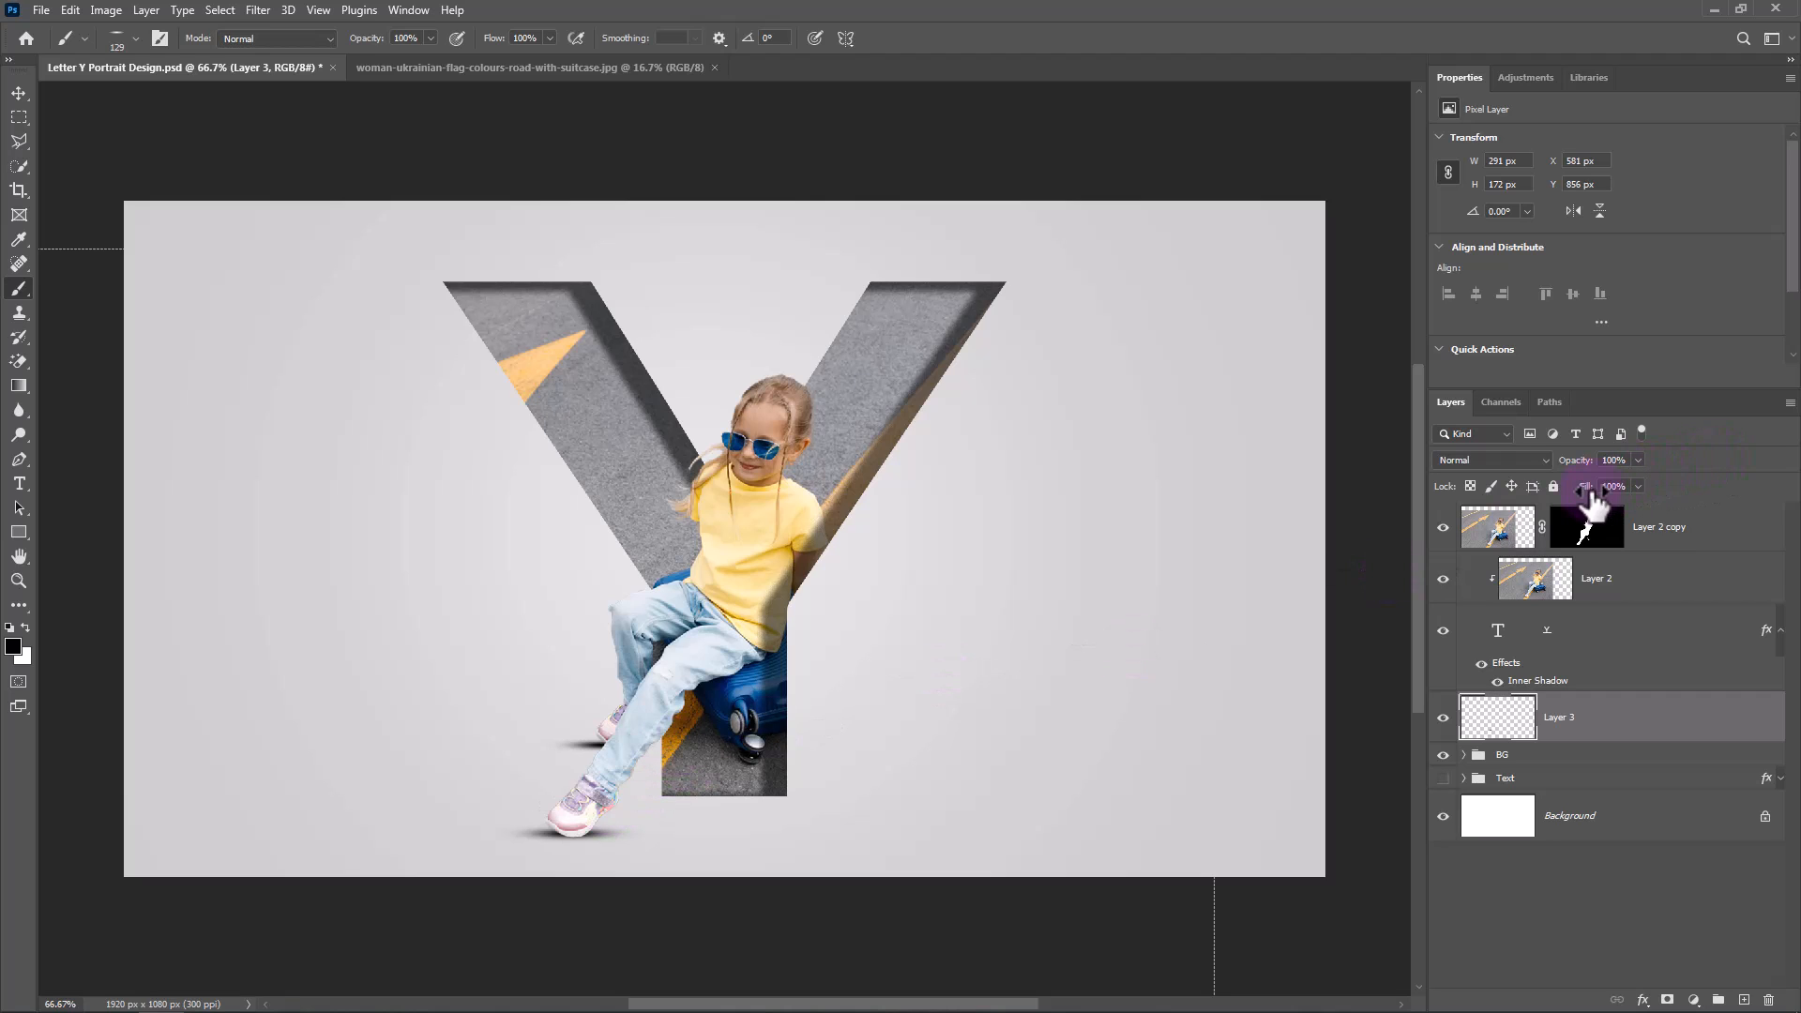
pyautogui.moveTo(1592, 491); pyautogui.dragTo(1566, 490)
# Move the Text group to the top of the layer stack and make it visible.
pyautogui.click(1614, 779)
pyautogui.moveTo(1615, 779); pyautogui.dragTo(1490, 537)
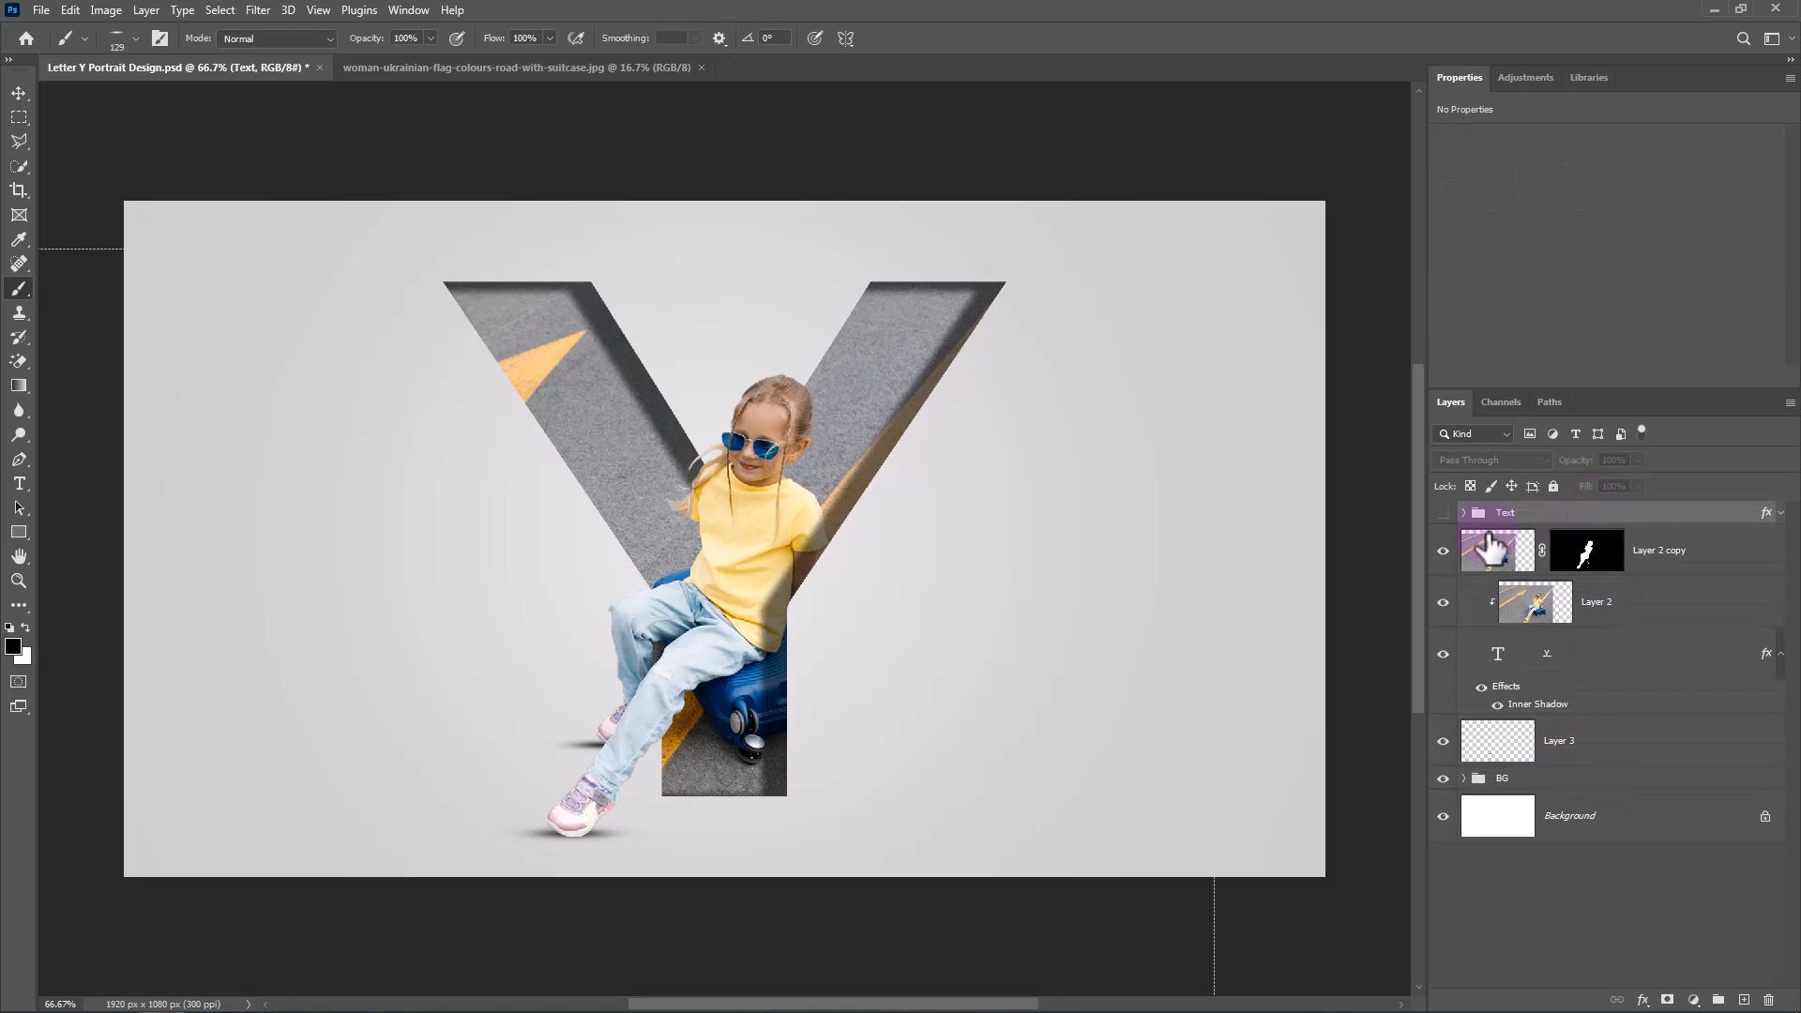
pyautogui.click(1443, 513)
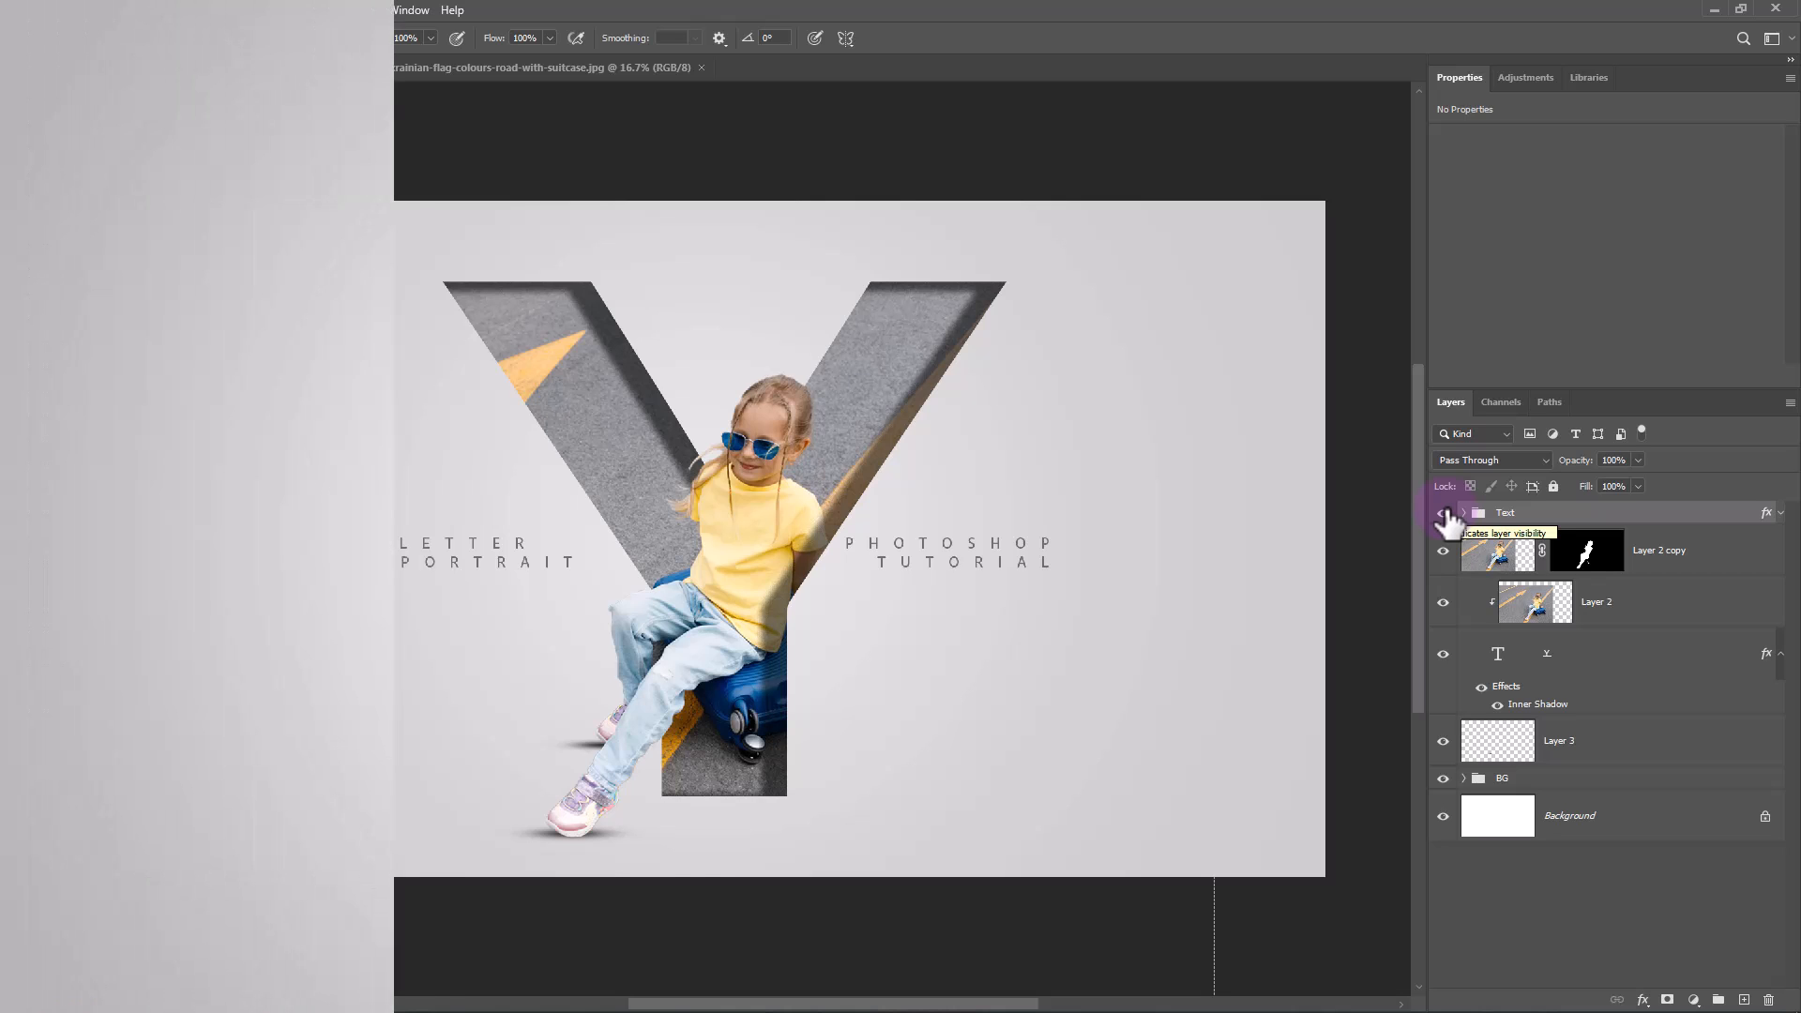